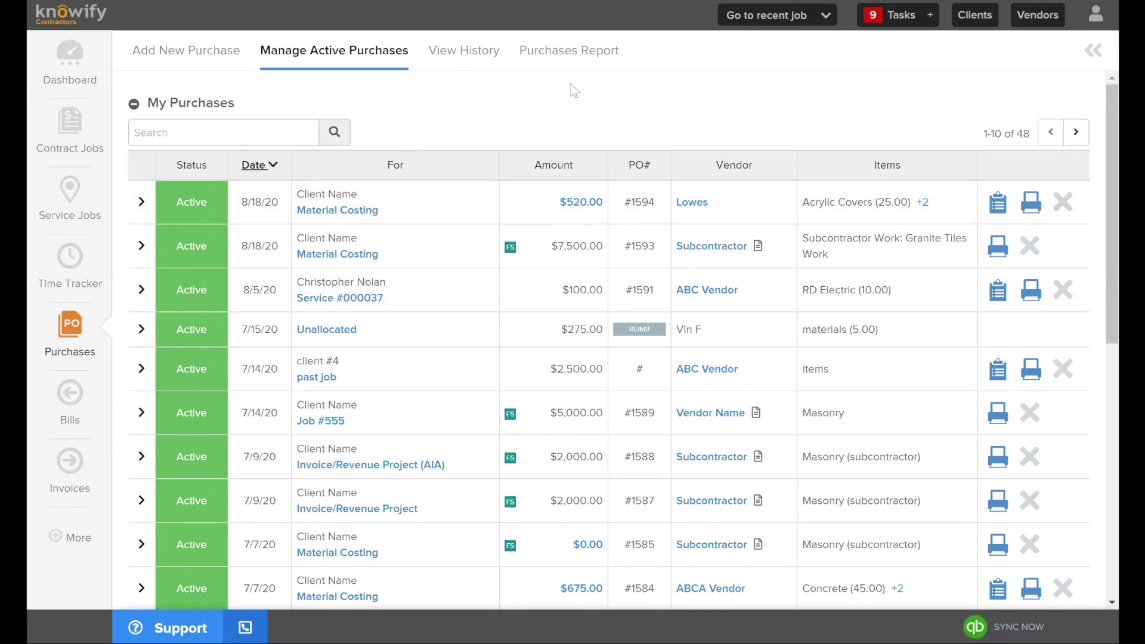
pyautogui.scroll(-2, 533, 88)
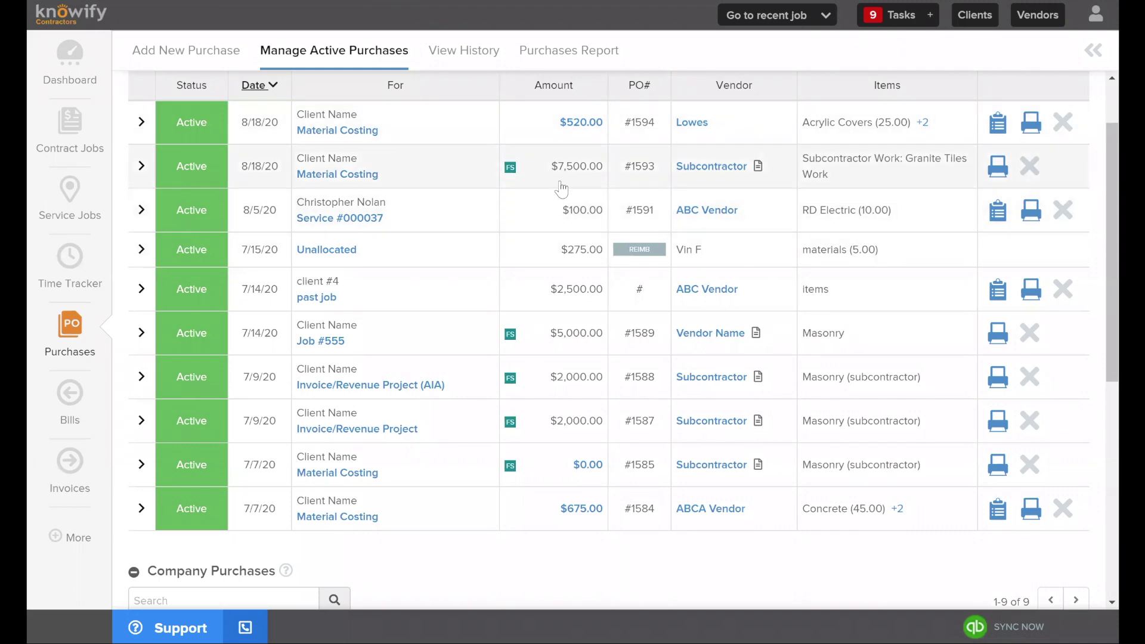
pyautogui.scroll(2, 525, 197)
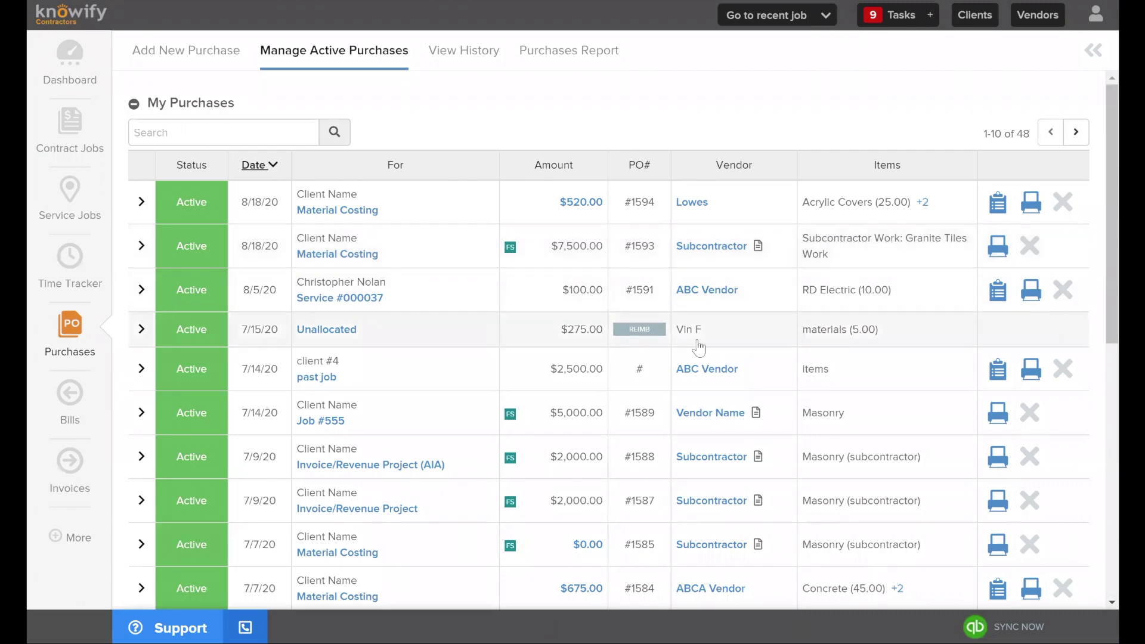
pyautogui.scroll(-1, 613, 430)
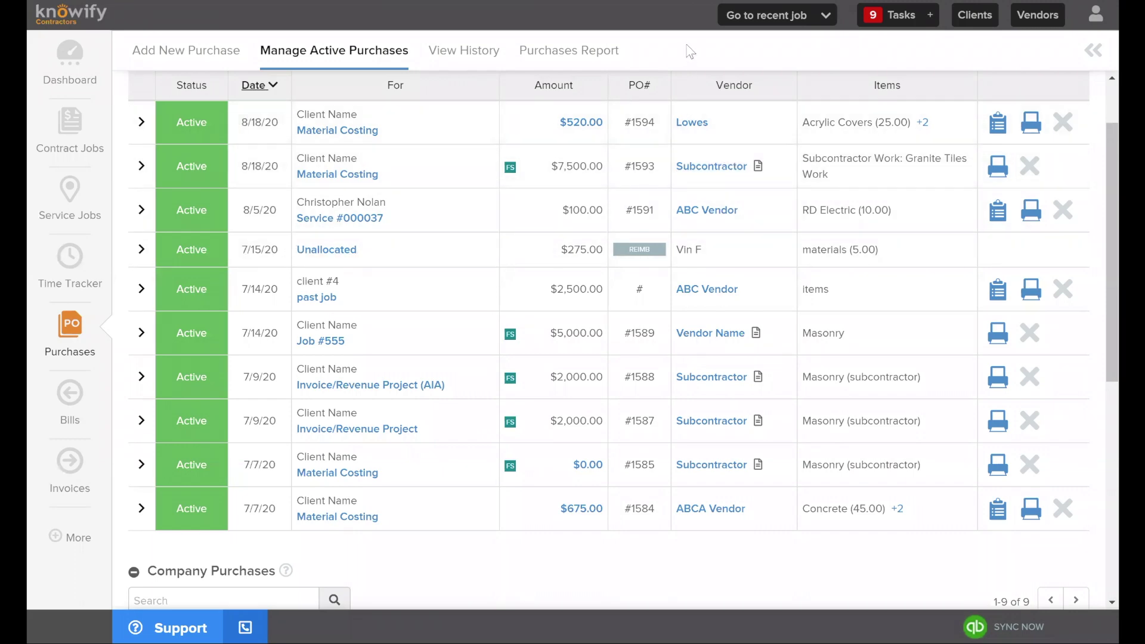
pyautogui.scroll(-5, 396, 250)
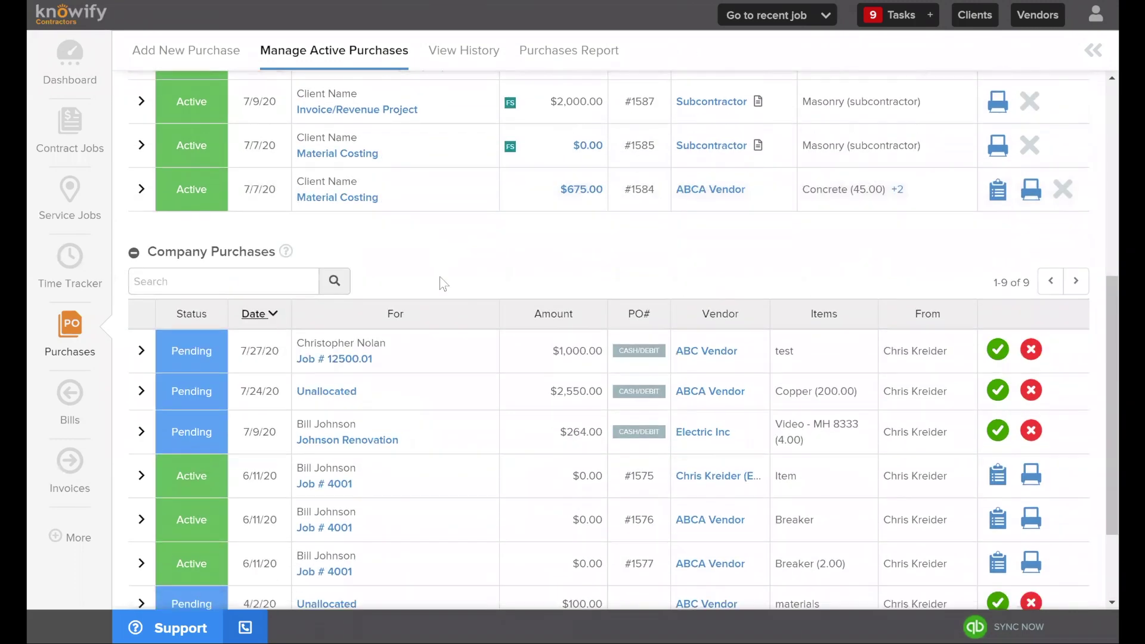
pyautogui.scroll(-1, 453, 263)
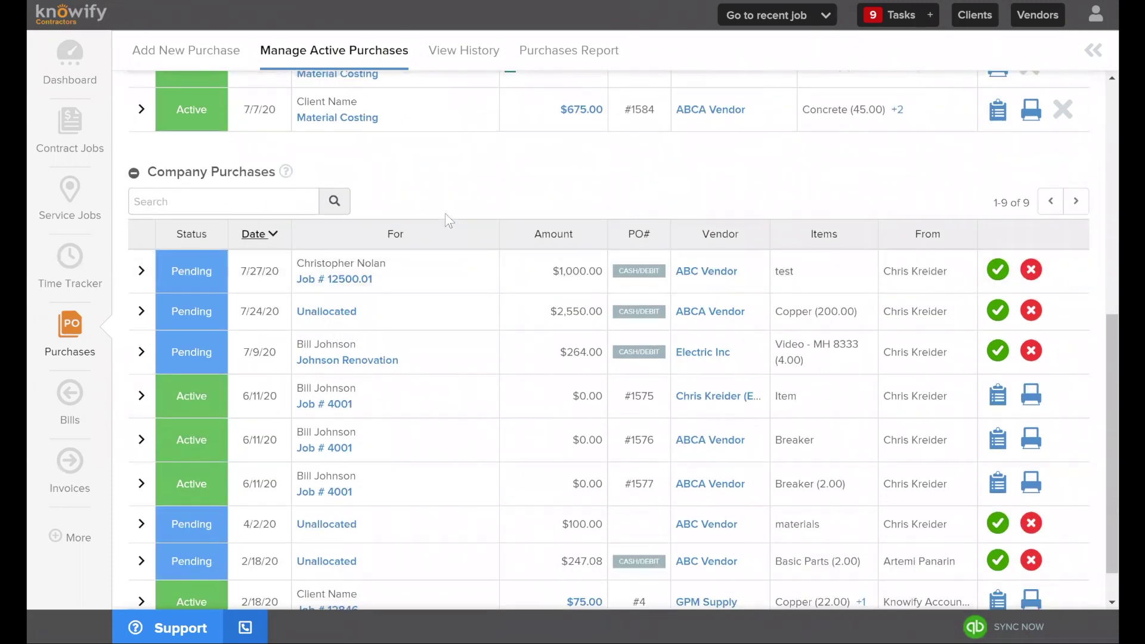
pyautogui.scroll(-1, 505, 323)
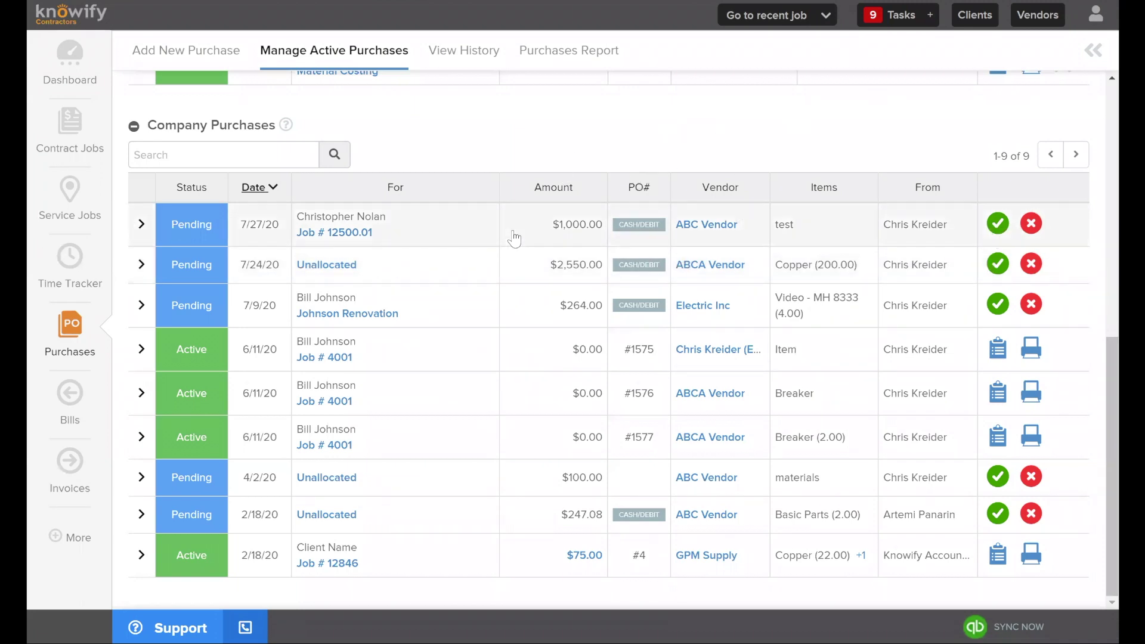
pyautogui.moveTo(649, 263)
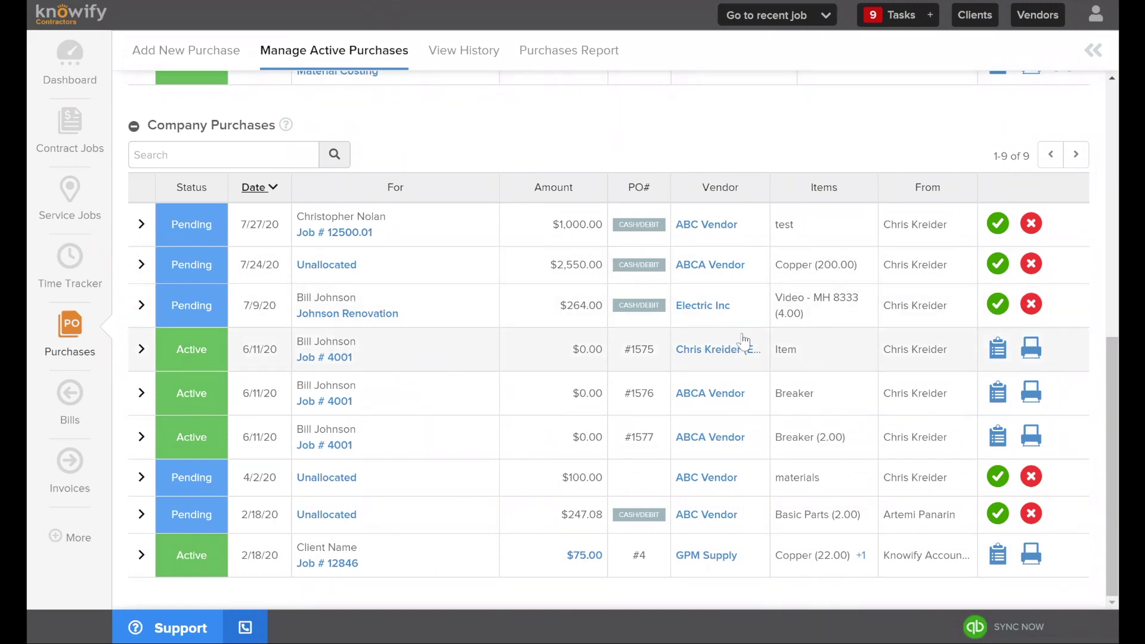
pyautogui.scroll(10, 746, 338)
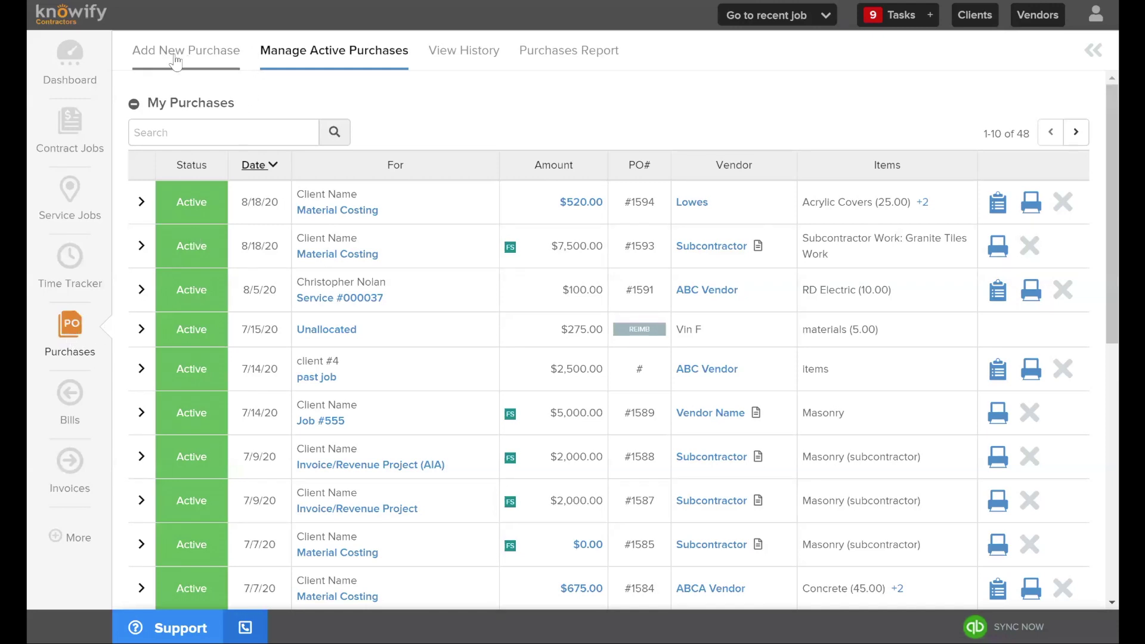
# Jump to the Material Costing job from the recent jobs list in the top bar
pyautogui.click(792, 20)
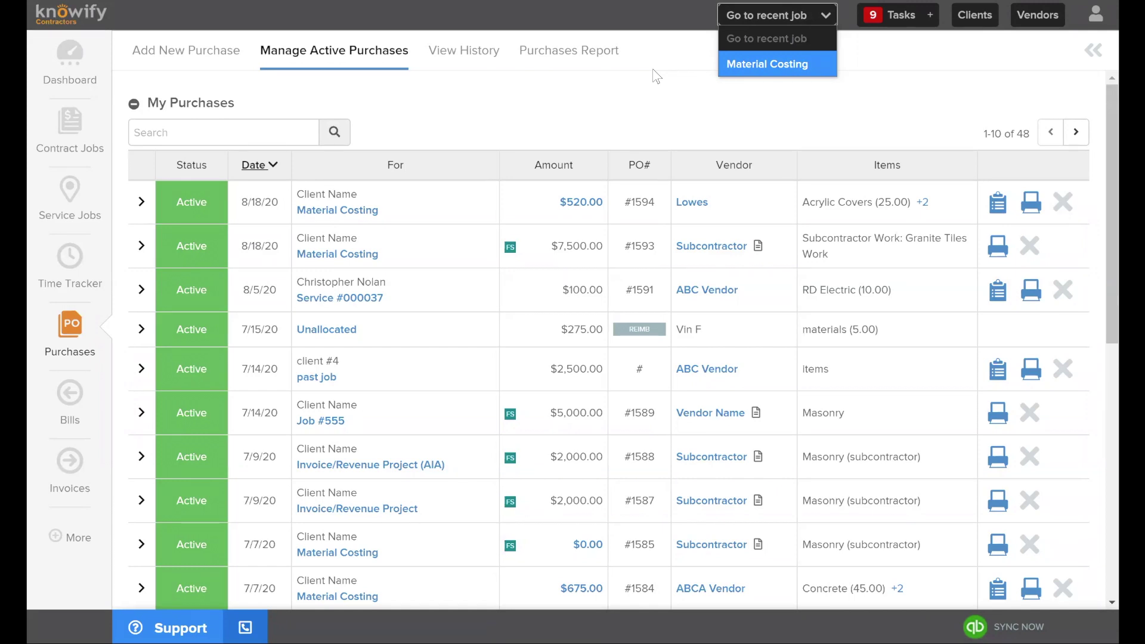
pyautogui.click(822, 61)
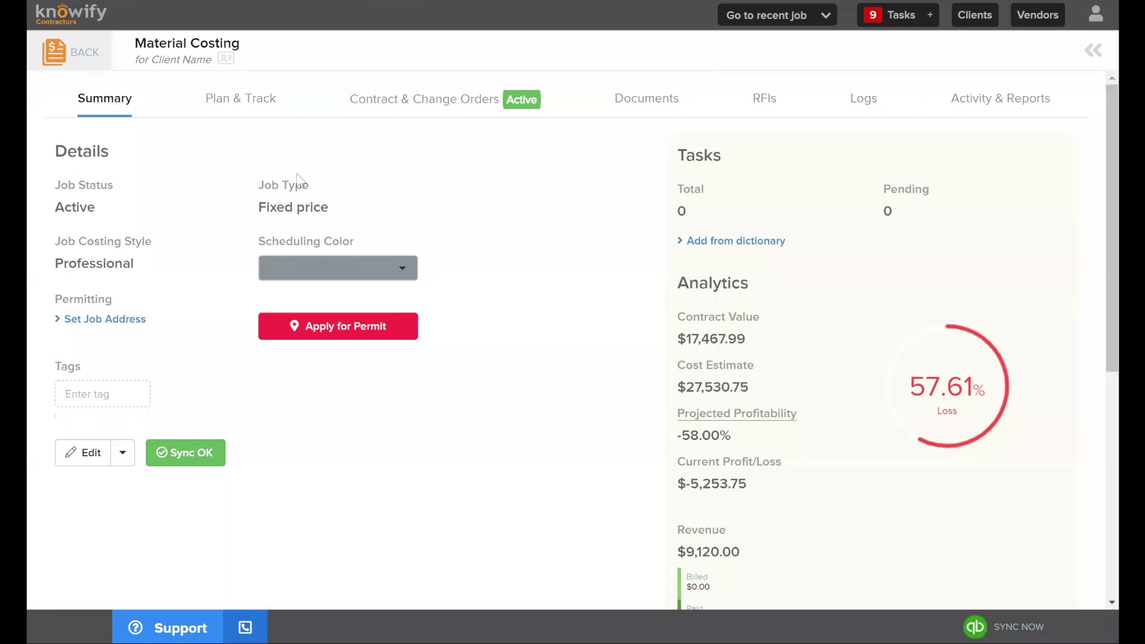
# Show the Plan & Track tab, with materials at $2,680.00 cost to date against a $11,424.75 budget
pyautogui.click(249, 100)
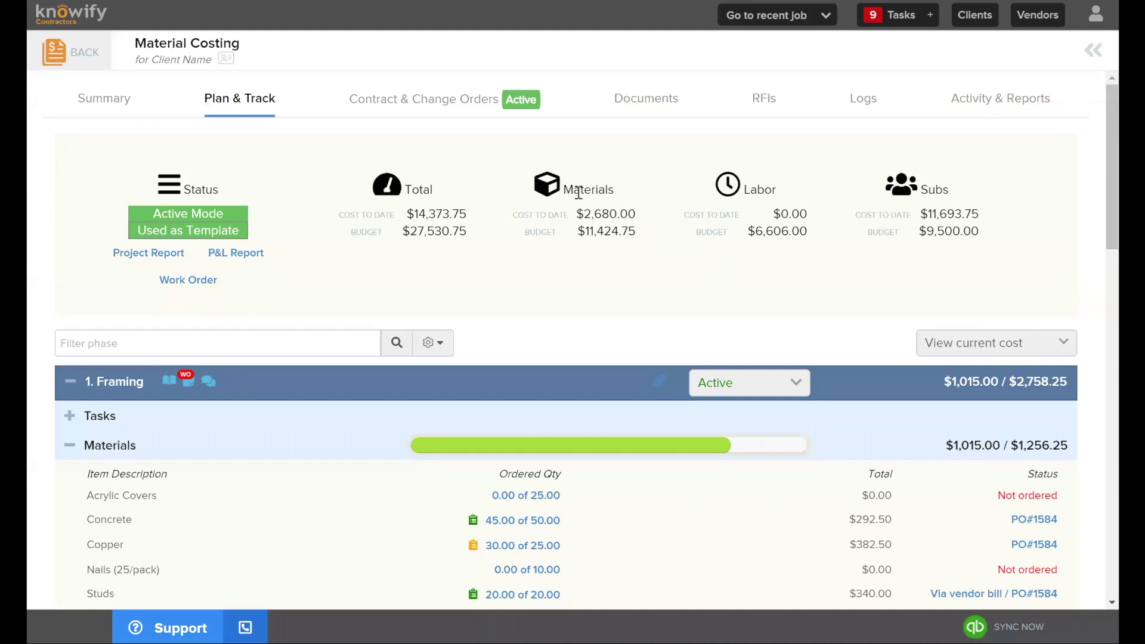
pyautogui.scroll(-3, 996, 313)
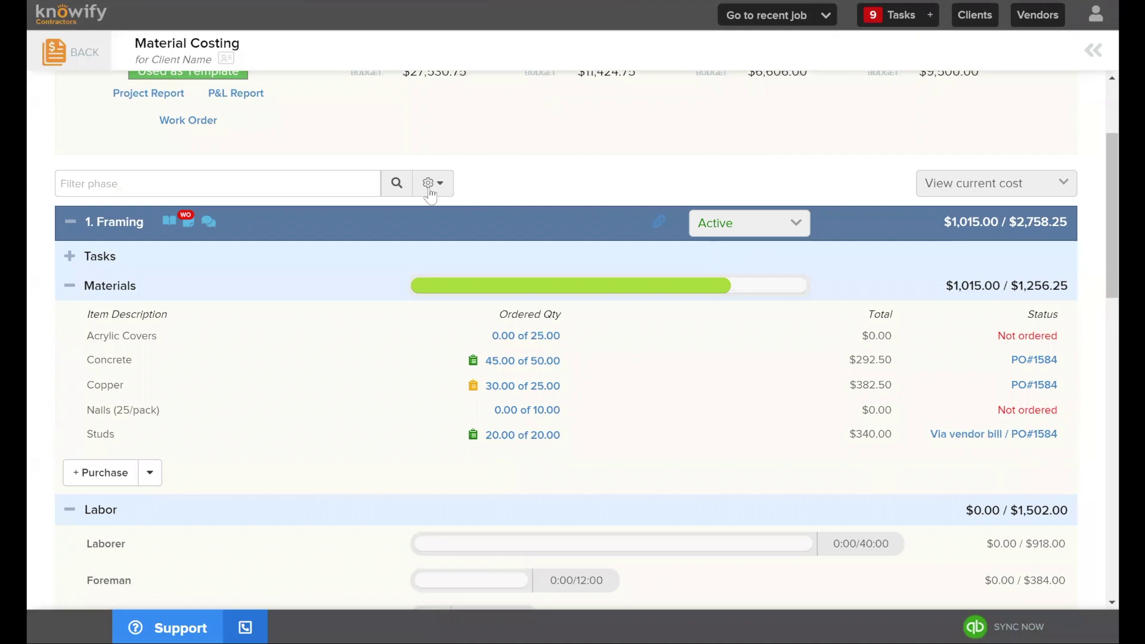
# Use the phase gear menu to expand all plan sections, then collapse them
pyautogui.click(433, 196)
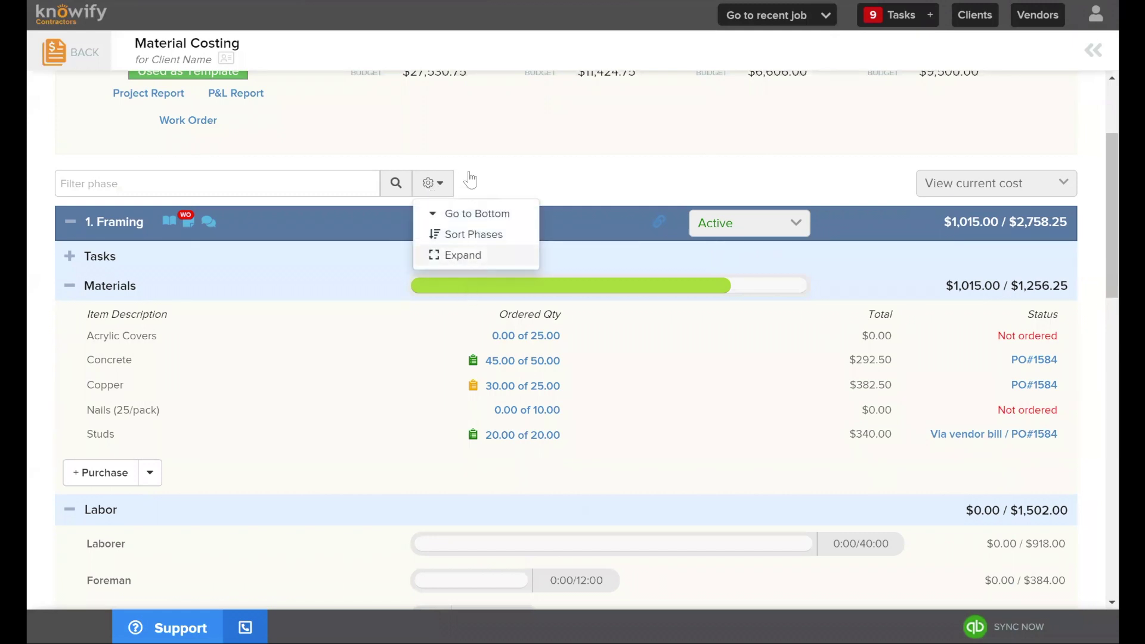
pyautogui.click(456, 255)
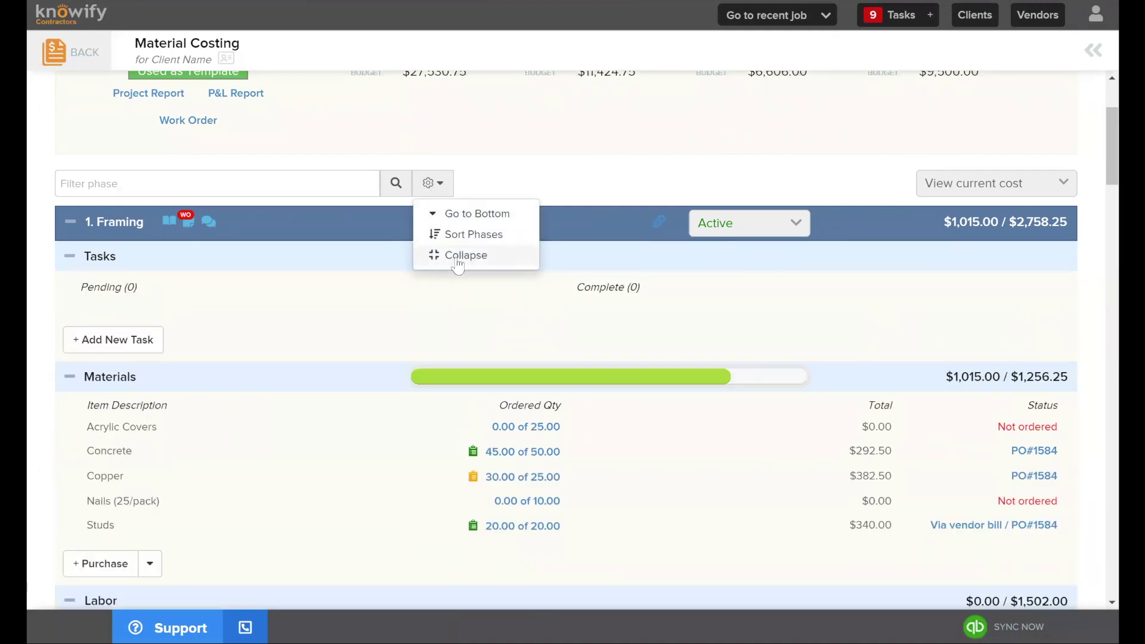
pyautogui.click(453, 256)
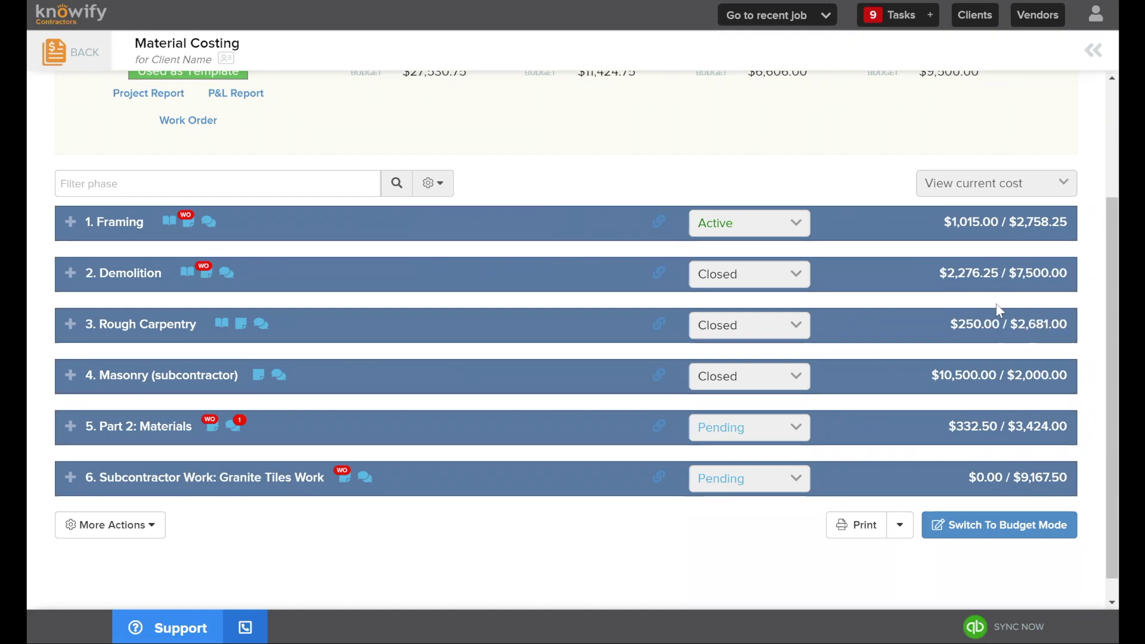
# Expand Part 2: Materials to list Acrylic Covers, Copper, Granite Slab and Nails with order status
pyautogui.click(495, 434)
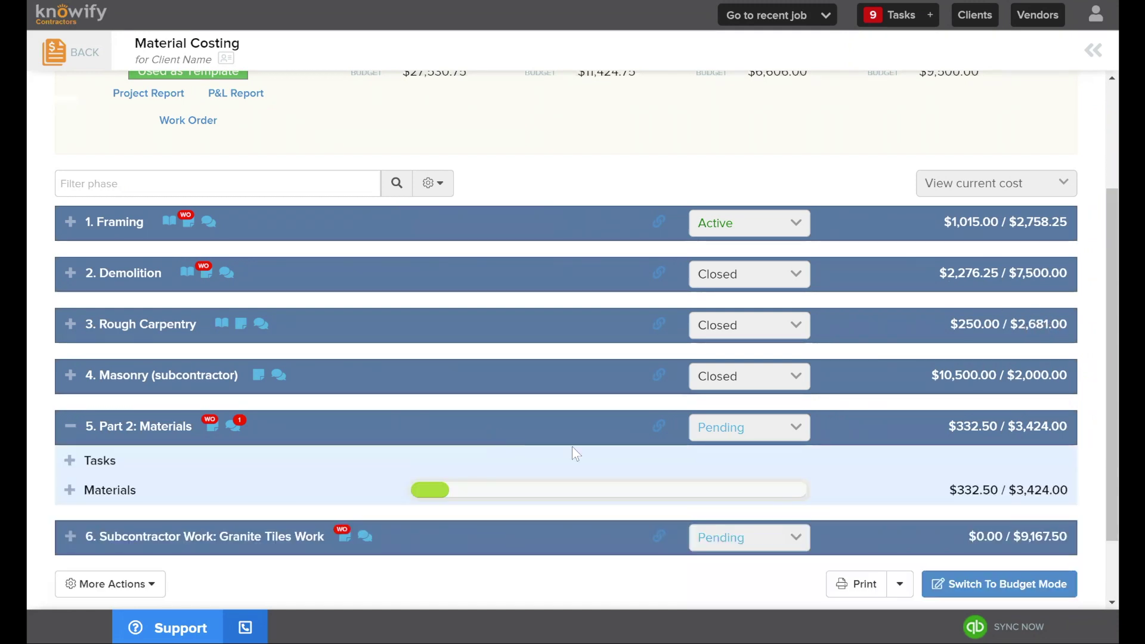
pyautogui.scroll(-1, 572, 447)
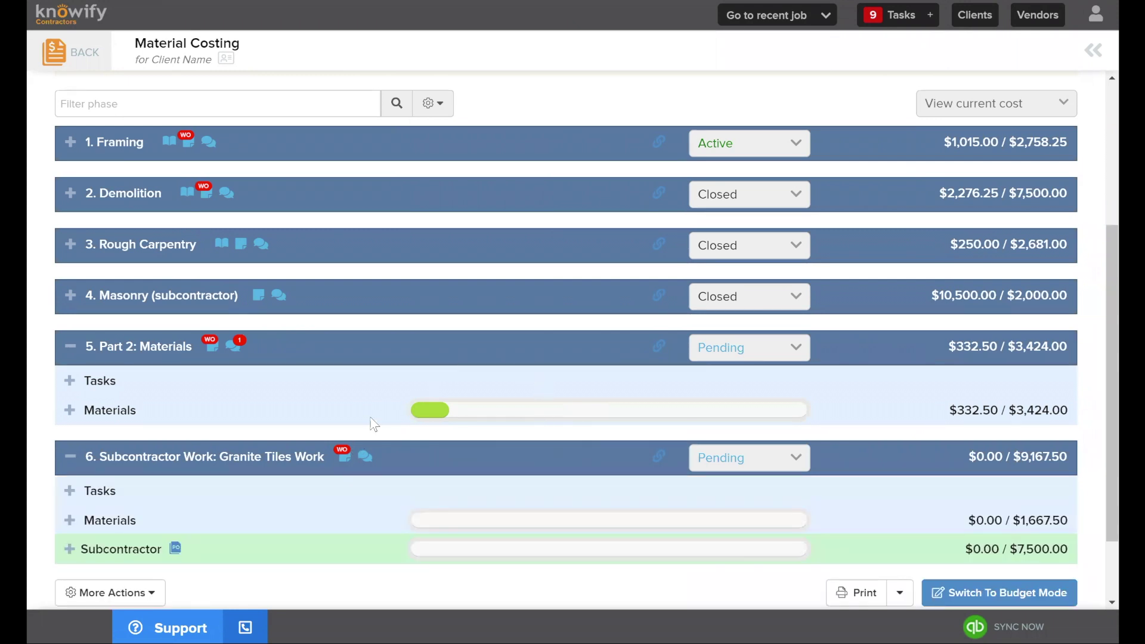
pyautogui.click(539, 411)
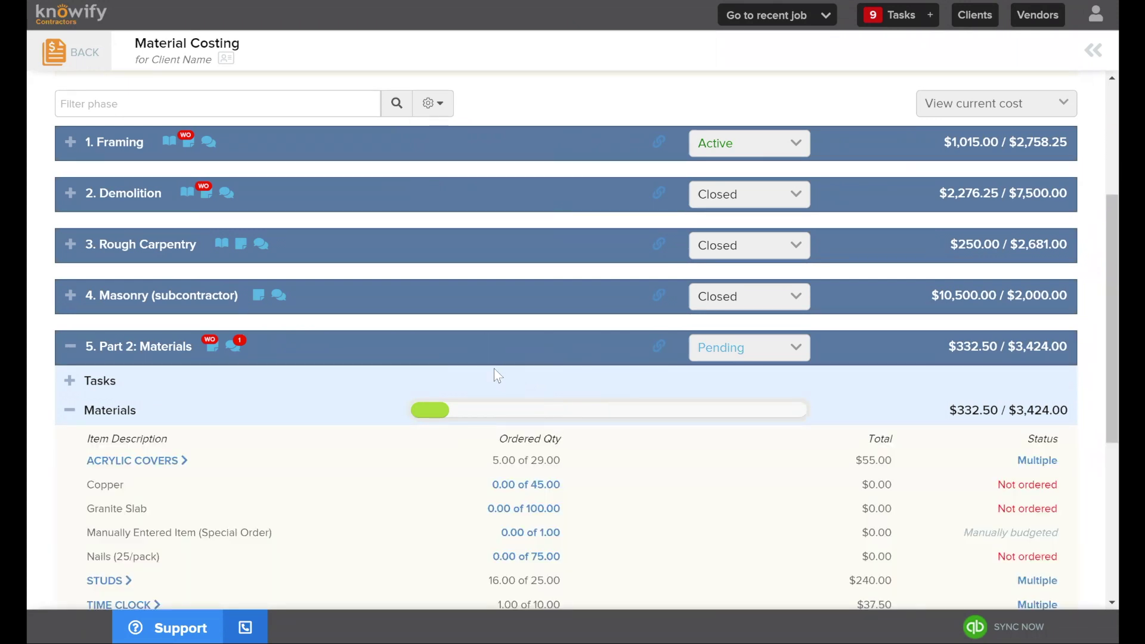
pyautogui.scroll(-1, 498, 374)
pyautogui.scroll(-1, 483, 366)
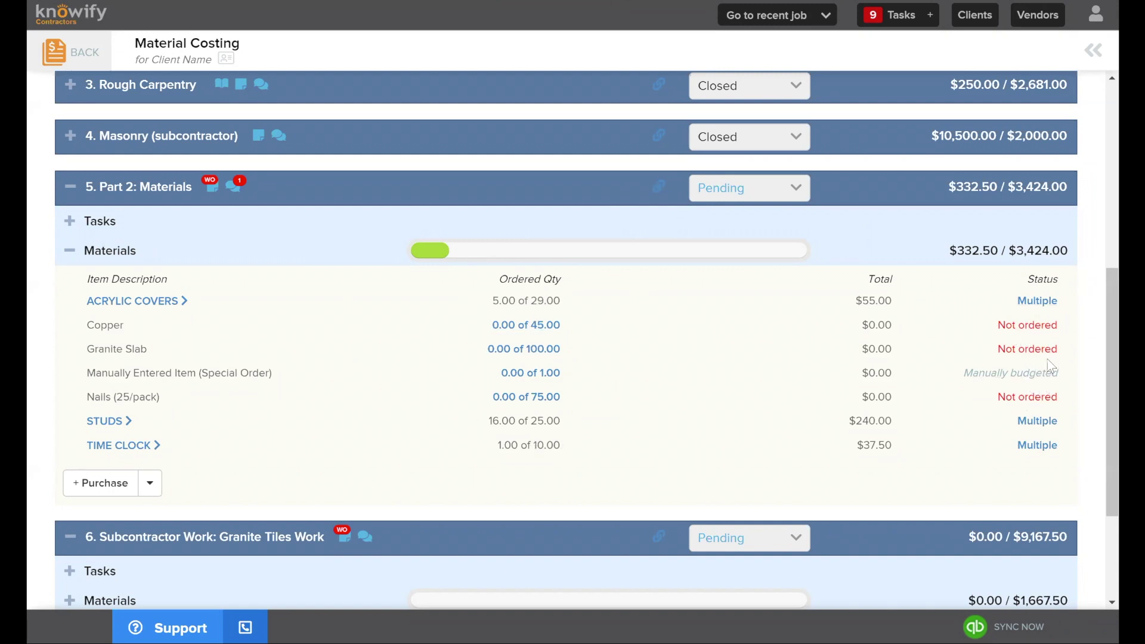
# Break out the Acrylic Covers purchases and open the Part 2 materials purchase details
pyautogui.click(1031, 302)
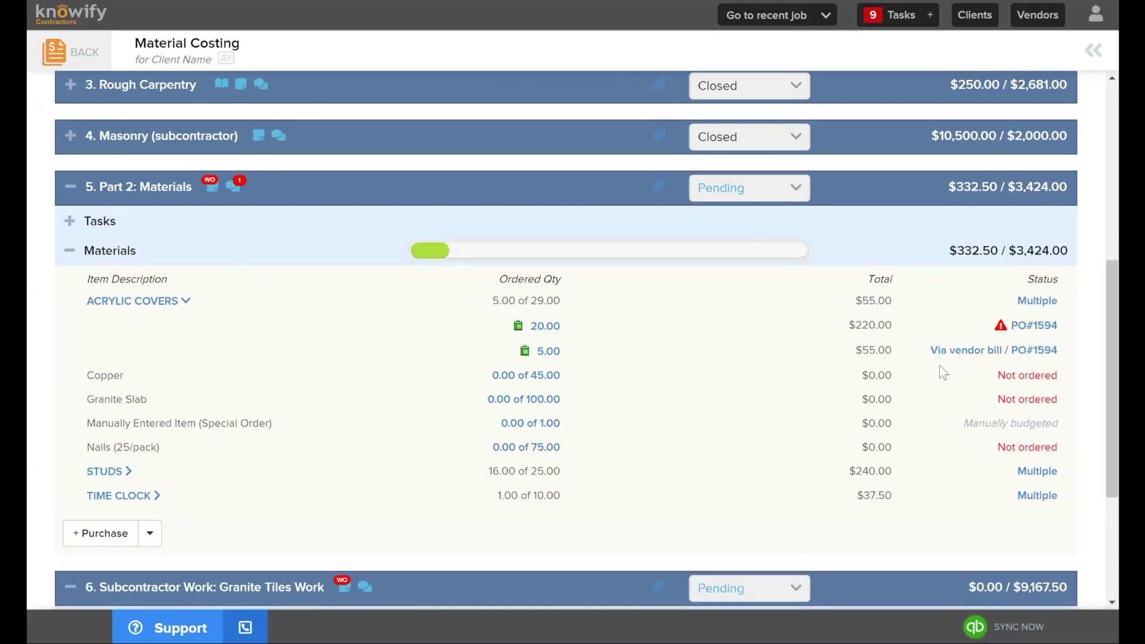
pyautogui.moveTo(1018, 328)
pyautogui.click(544, 400)
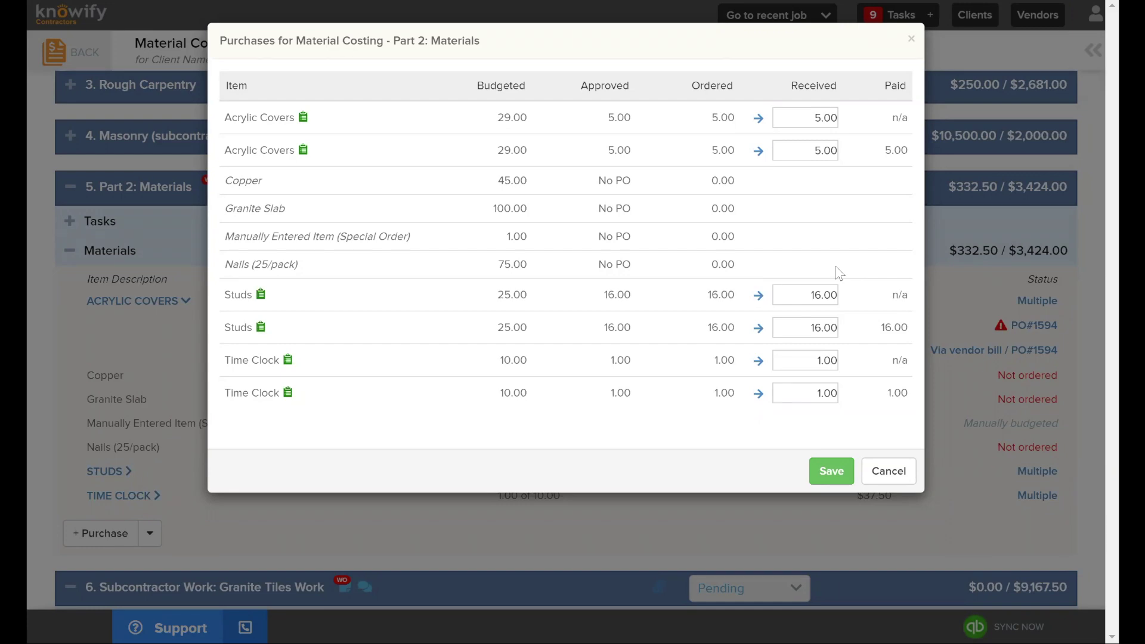
pyautogui.click(945, 444)
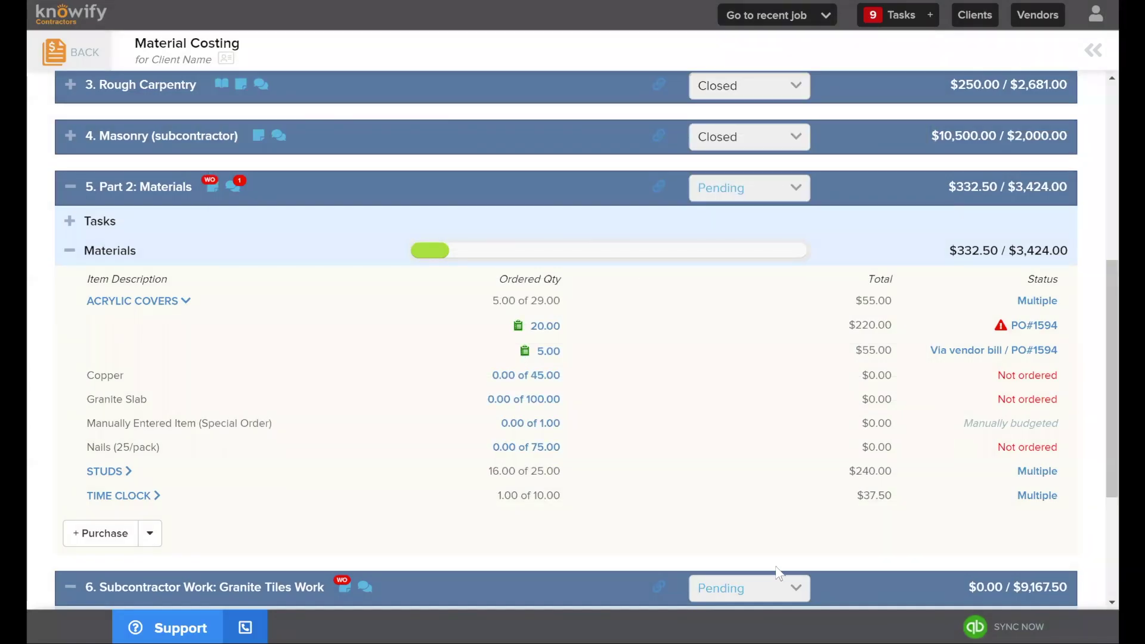
# Start a new Part 2: Materials purchase from the + Purchase button below the table
pyautogui.scroll(-1, 693, 408)
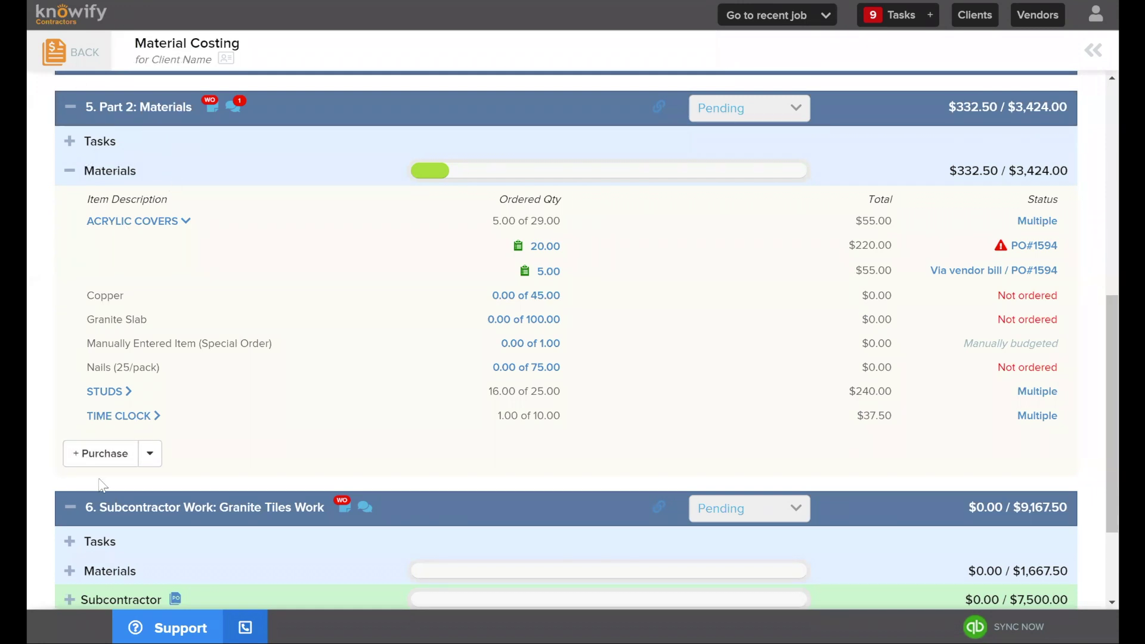
pyautogui.click(101, 454)
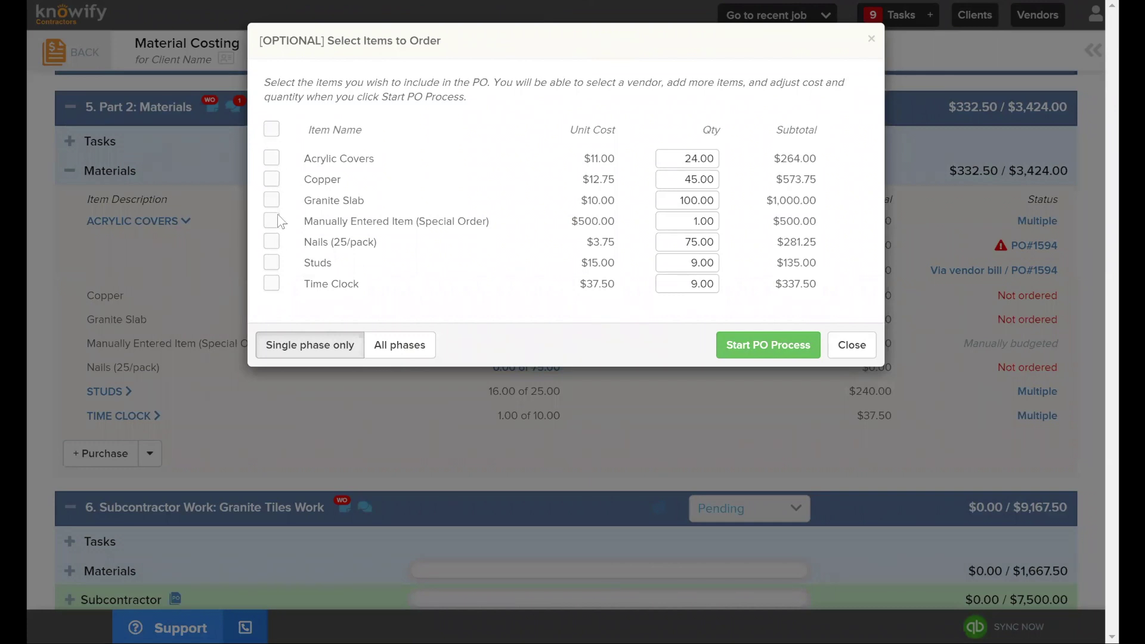
# Start a PO for Acrylic Covers (21), Copper (35), Studs and Nails (25/pack), excluding the manual item
pyautogui.click(272, 157)
pyautogui.click(276, 177)
pyautogui.click(273, 263)
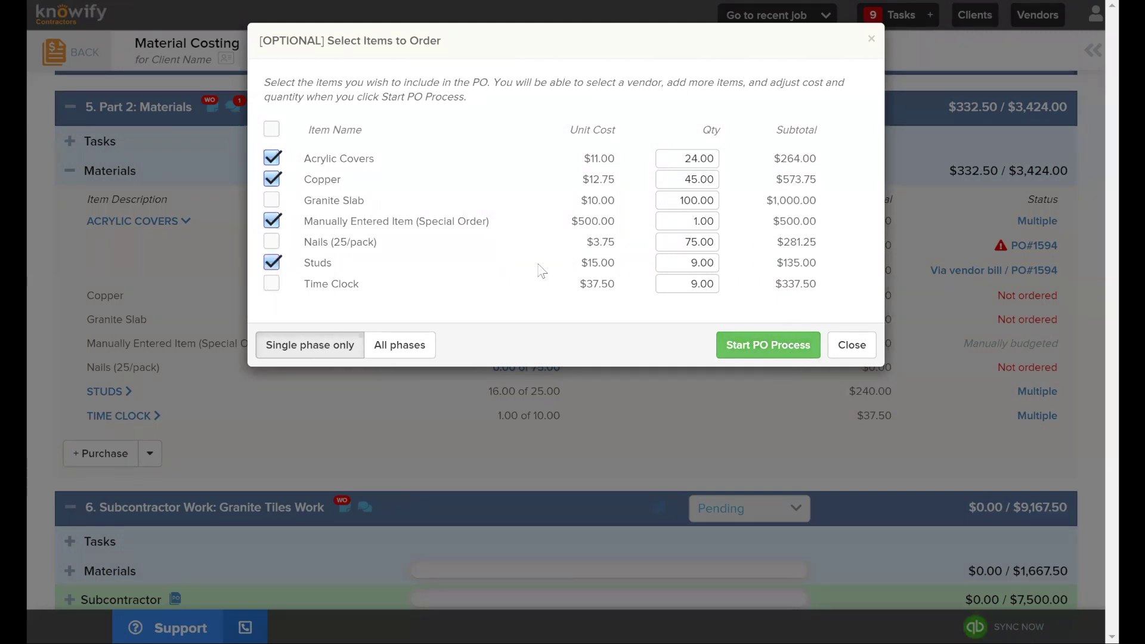
pyautogui.doubleClick(691, 179)
pyautogui.write('35')
pyautogui.click(697, 159)
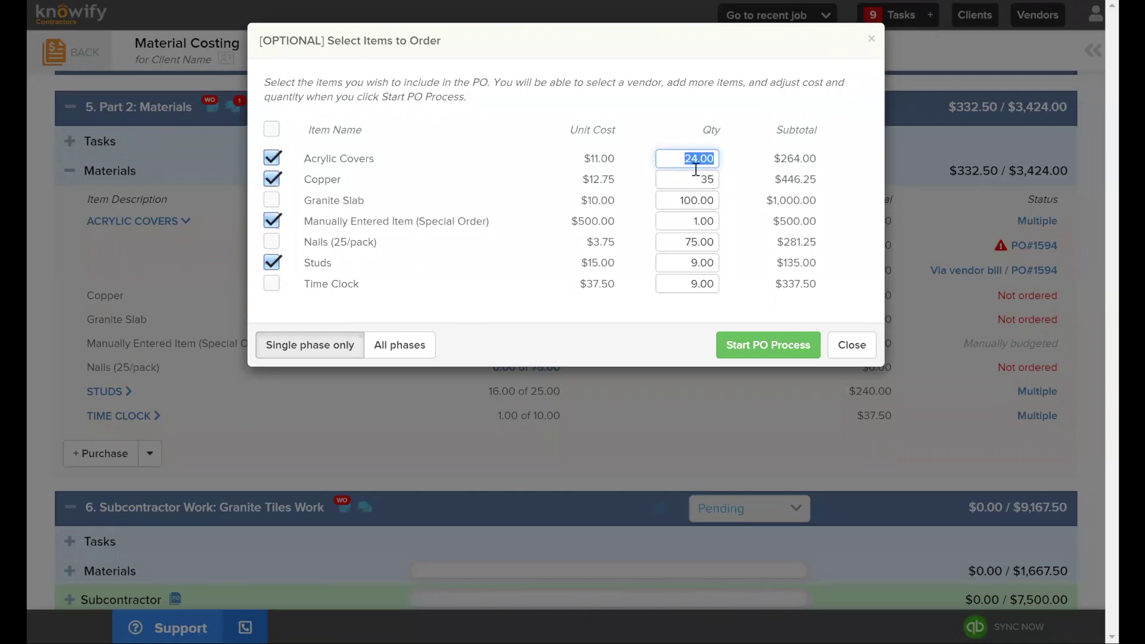
pyautogui.write('21')
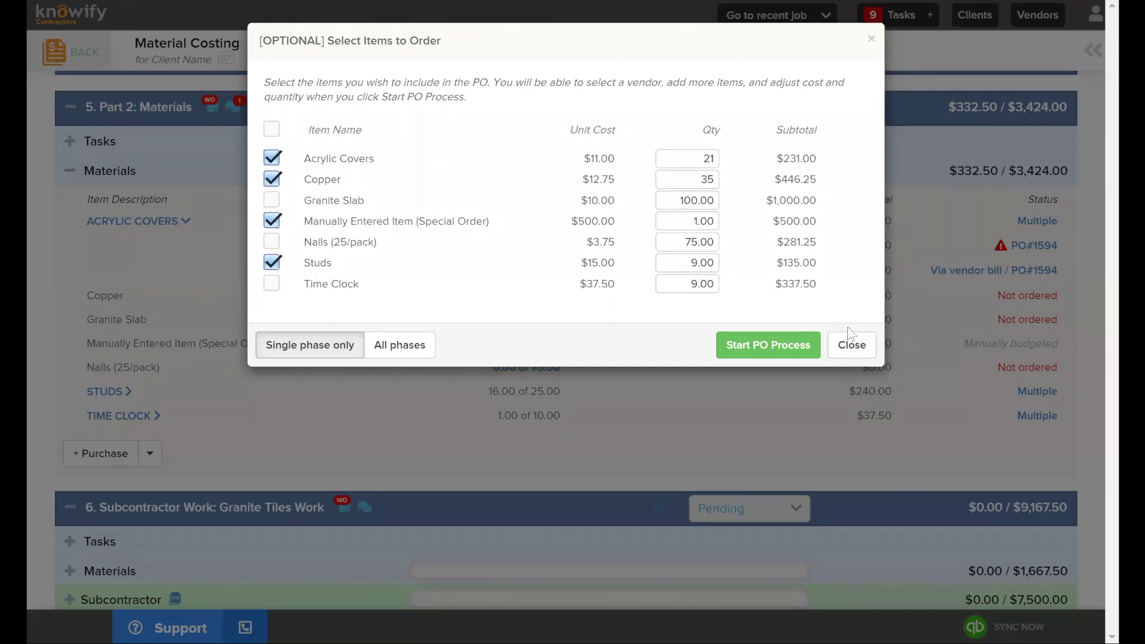
pyautogui.click(272, 221)
pyautogui.click(272, 245)
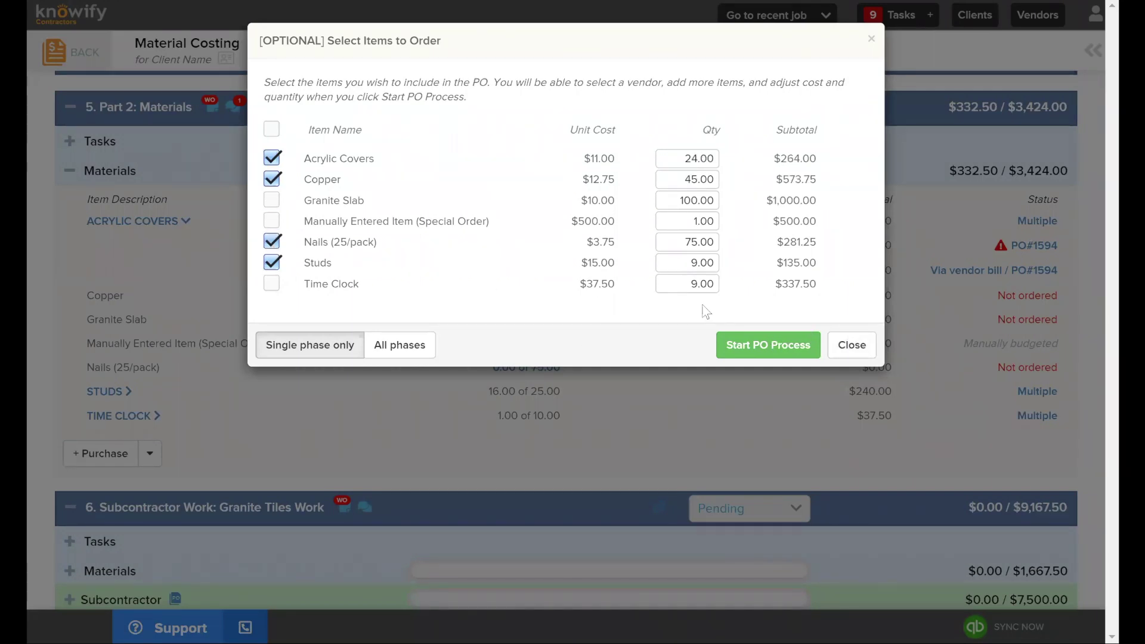
pyautogui.click(768, 346)
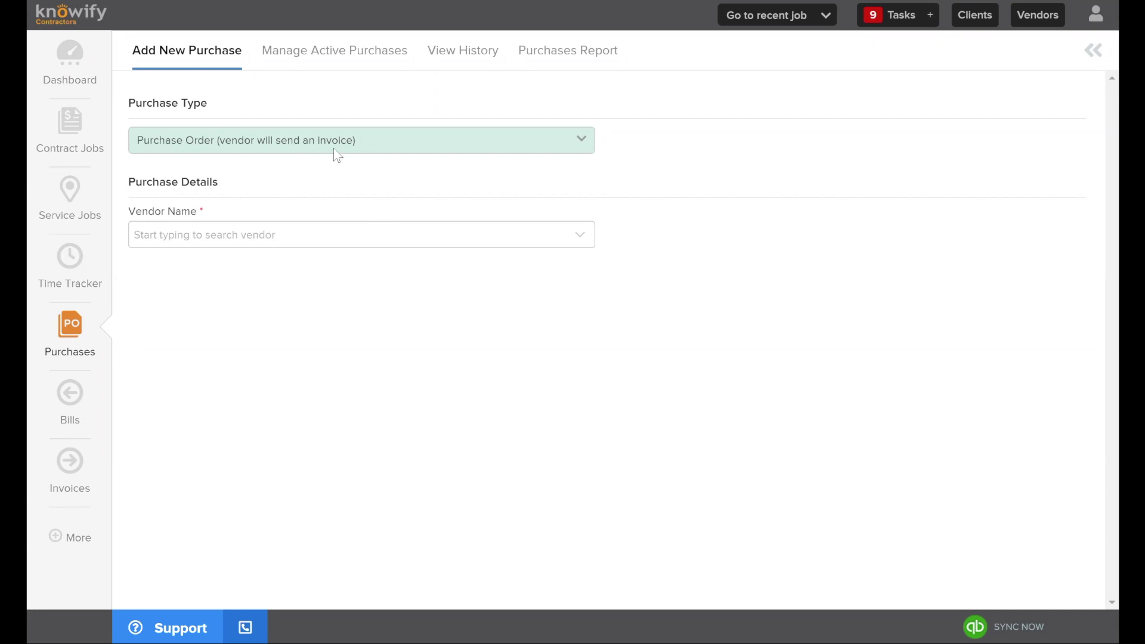
# Open the Purchase Type dropdown to view the available purchase types
pyautogui.click(380, 144)
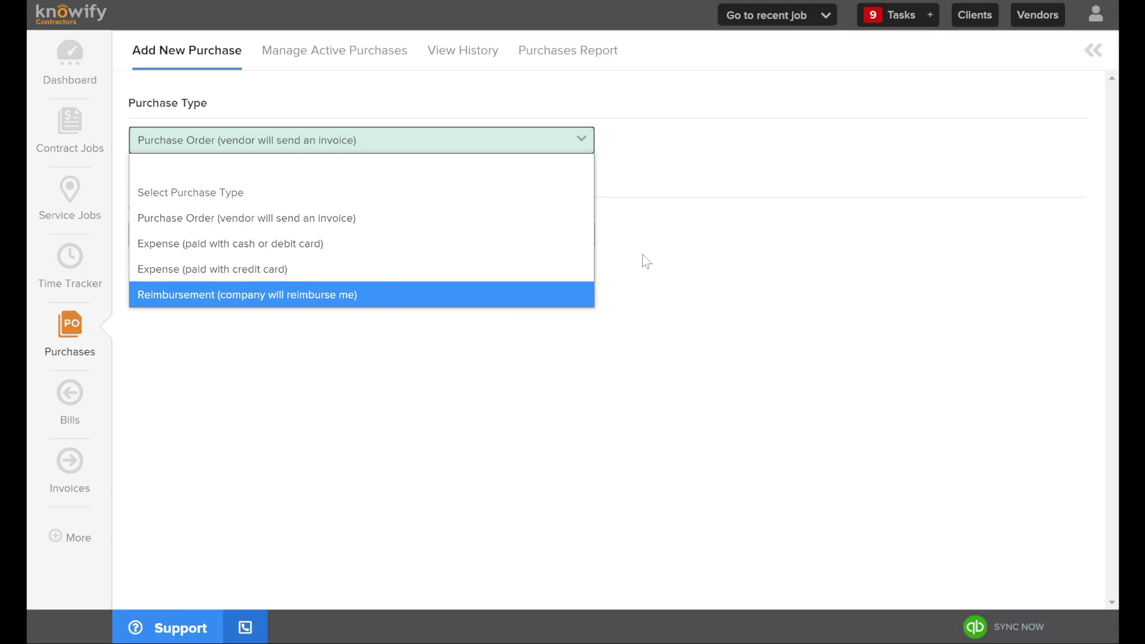
# Choose 'Purchase Order (vendor will send an invoice)' with vendor GPM Supply and review the four loaded items
pyautogui.click(237, 216)
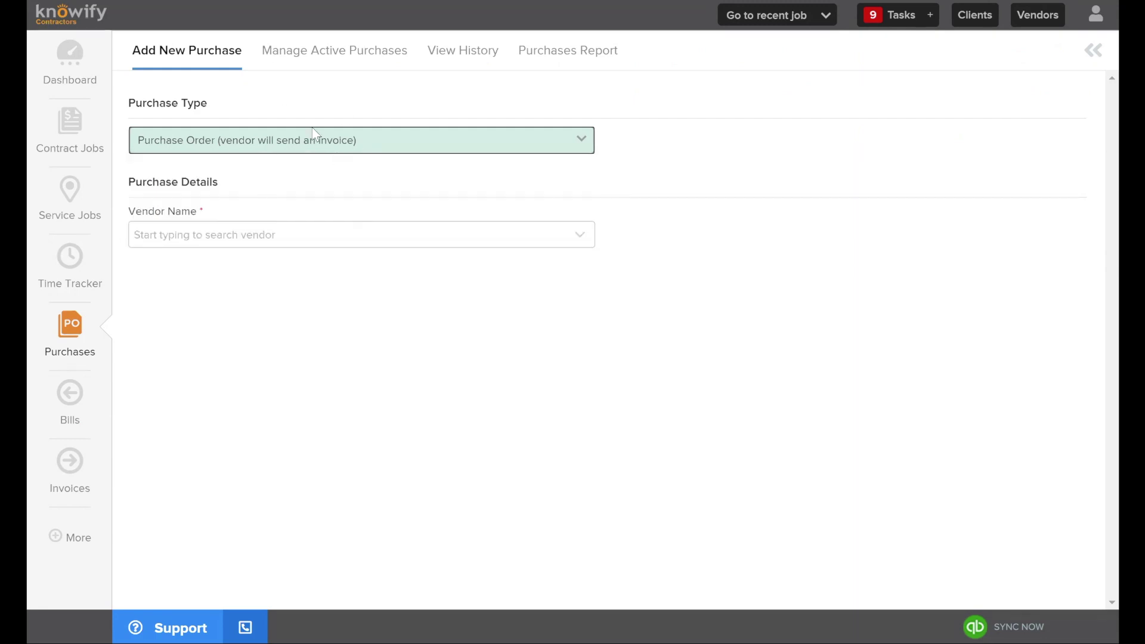
pyautogui.click(312, 230)
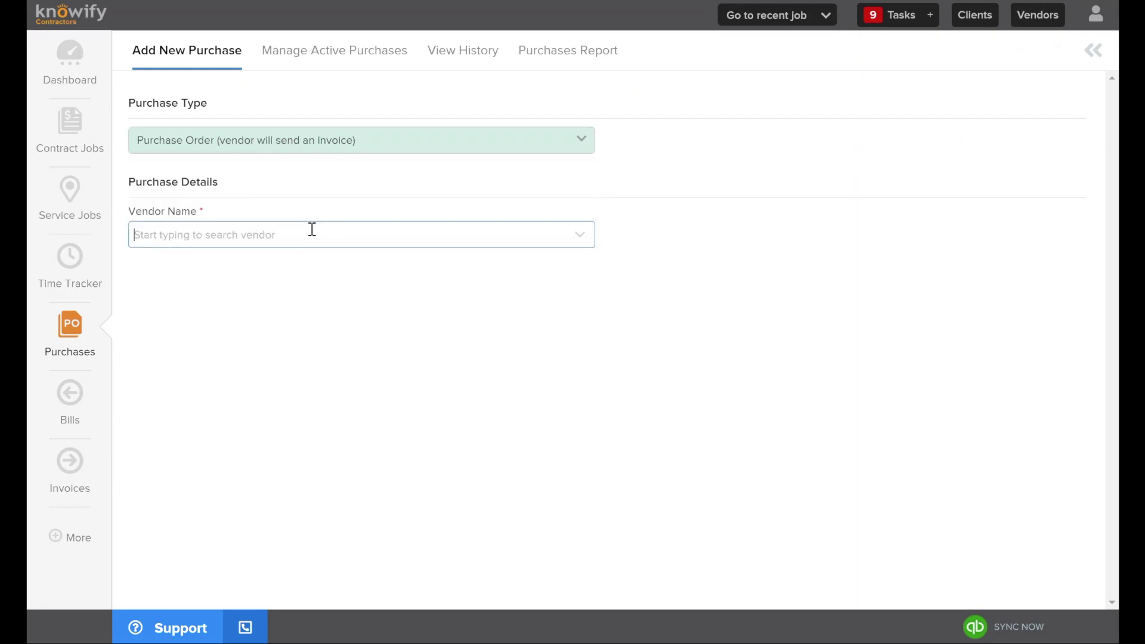
pyautogui.scroll(-1, 271, 250)
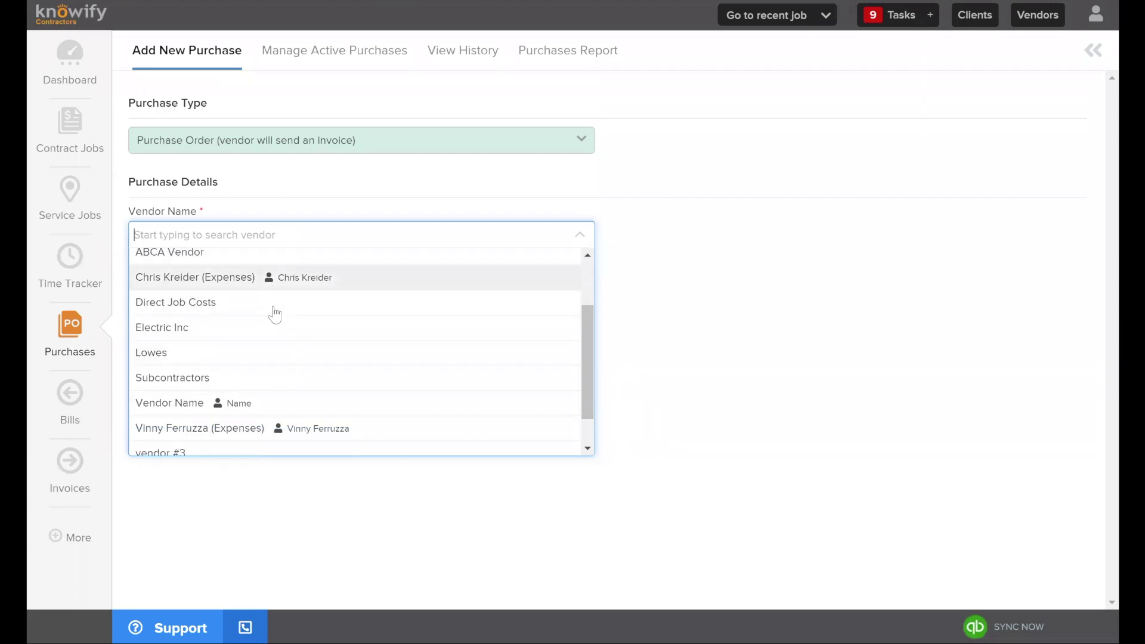
pyautogui.write('gpm')
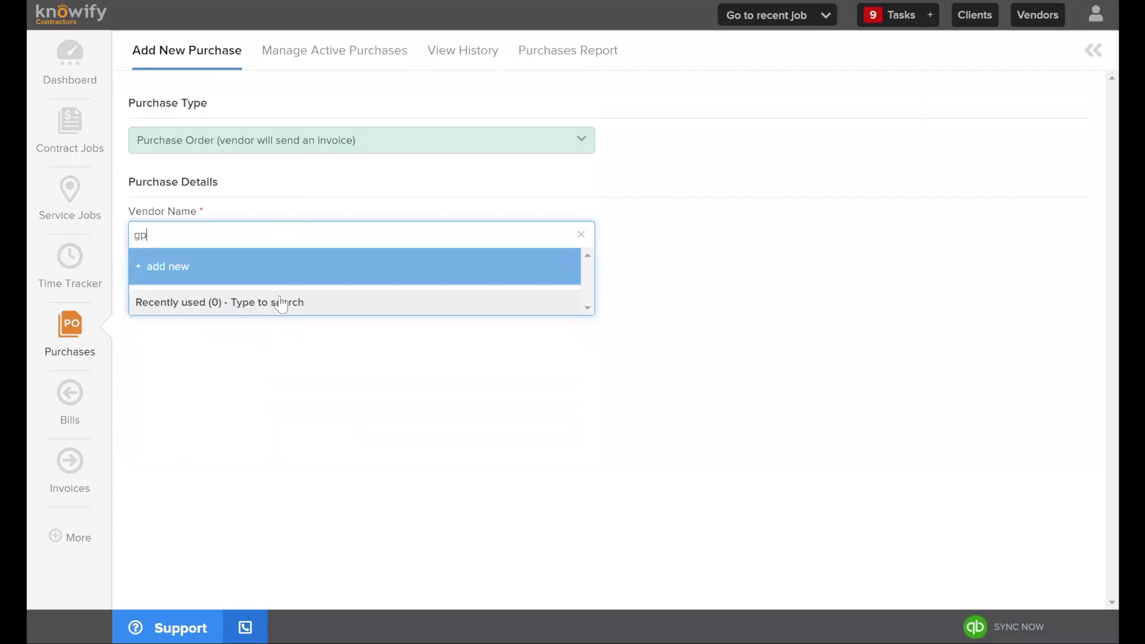
pyautogui.click(296, 322)
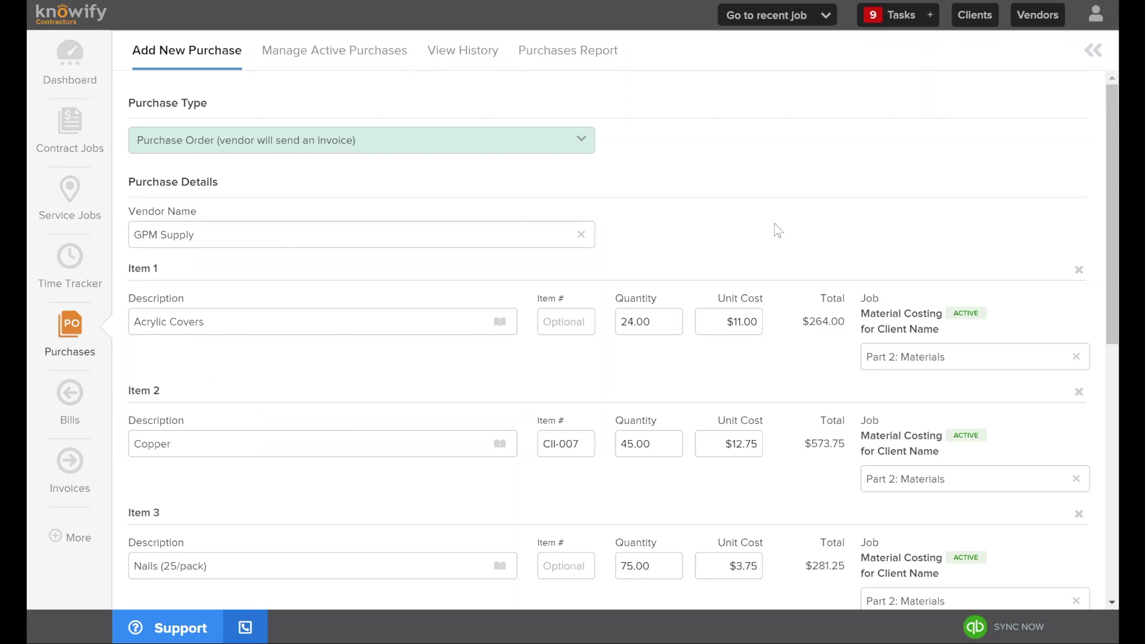
pyautogui.scroll(-2, 779, 232)
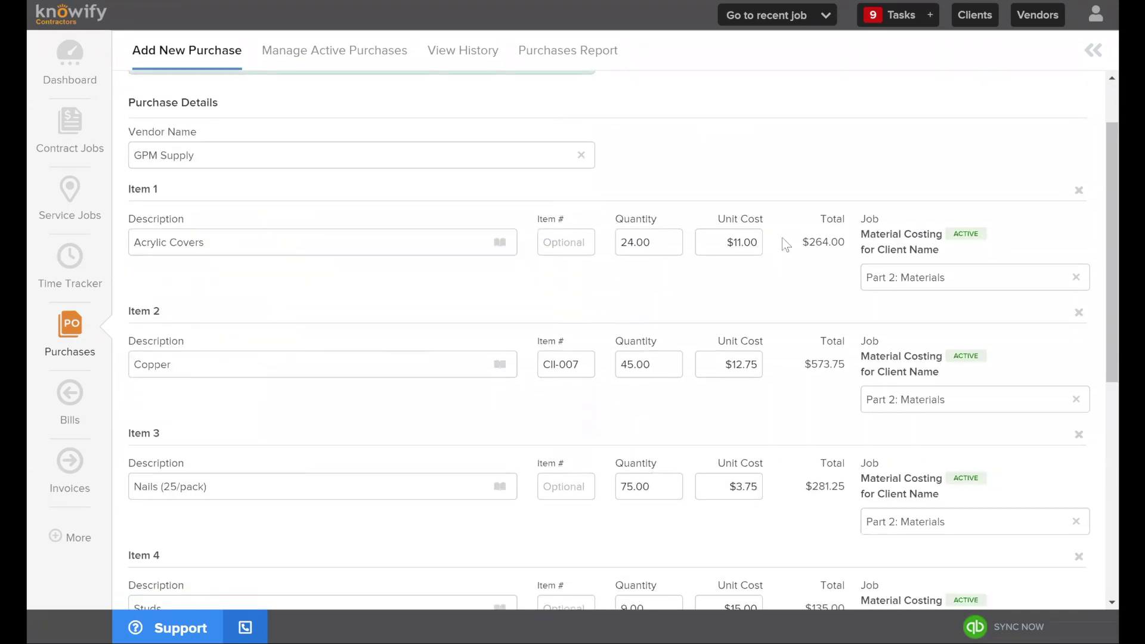
pyautogui.scroll(2, 525, 89)
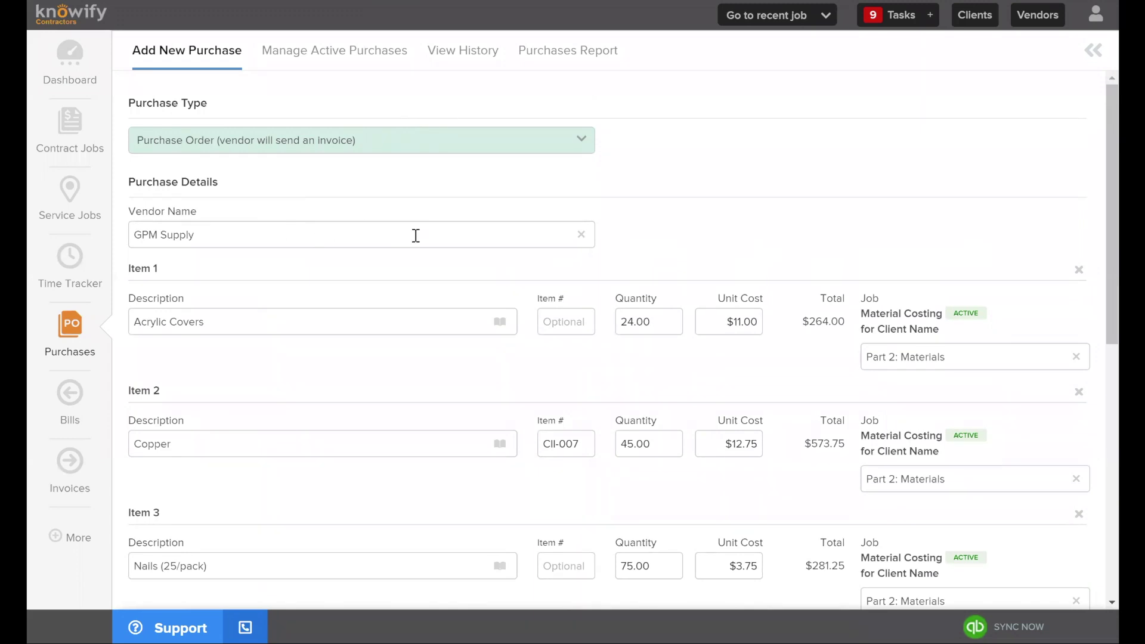
pyautogui.scroll(-1, 384, 268)
pyautogui.scroll(-1, 383, 272)
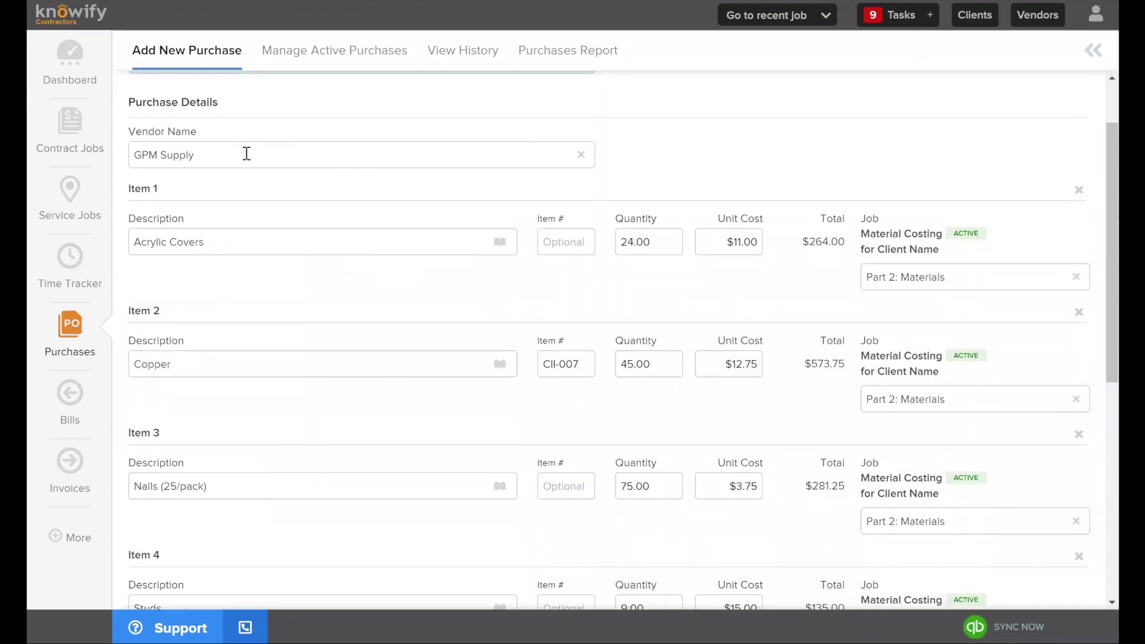
pyautogui.scroll(-1, 316, 239)
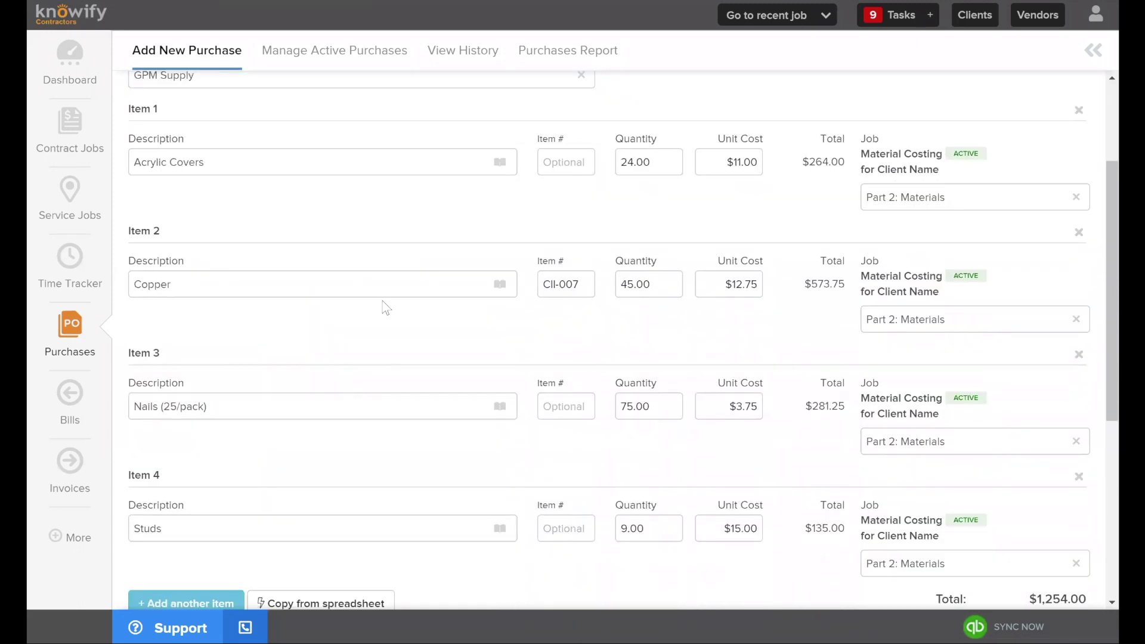
pyautogui.scroll(-1, 384, 307)
pyautogui.scroll(1, 634, 396)
pyautogui.scroll(-3, 724, 291)
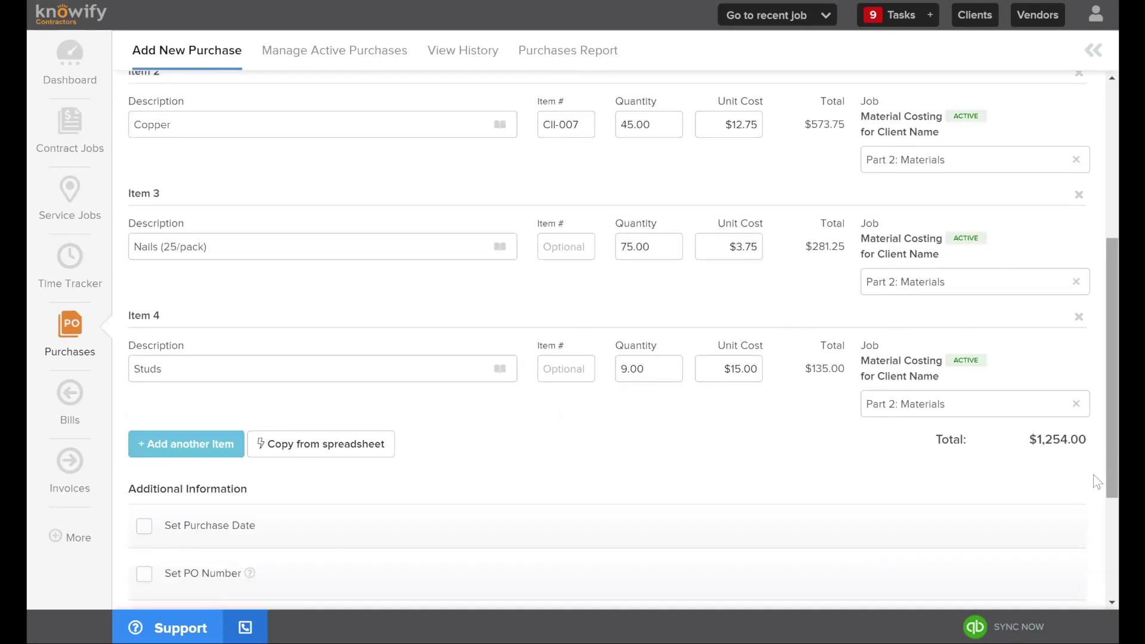
pyautogui.scroll(2, 1006, 568)
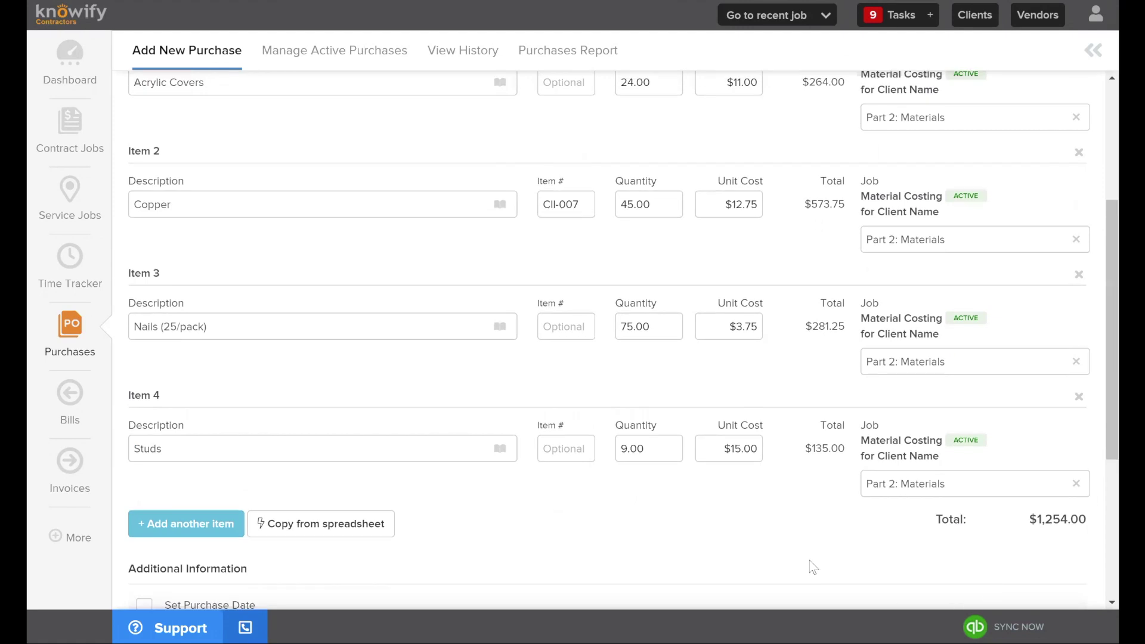
pyautogui.scroll(2, 814, 568)
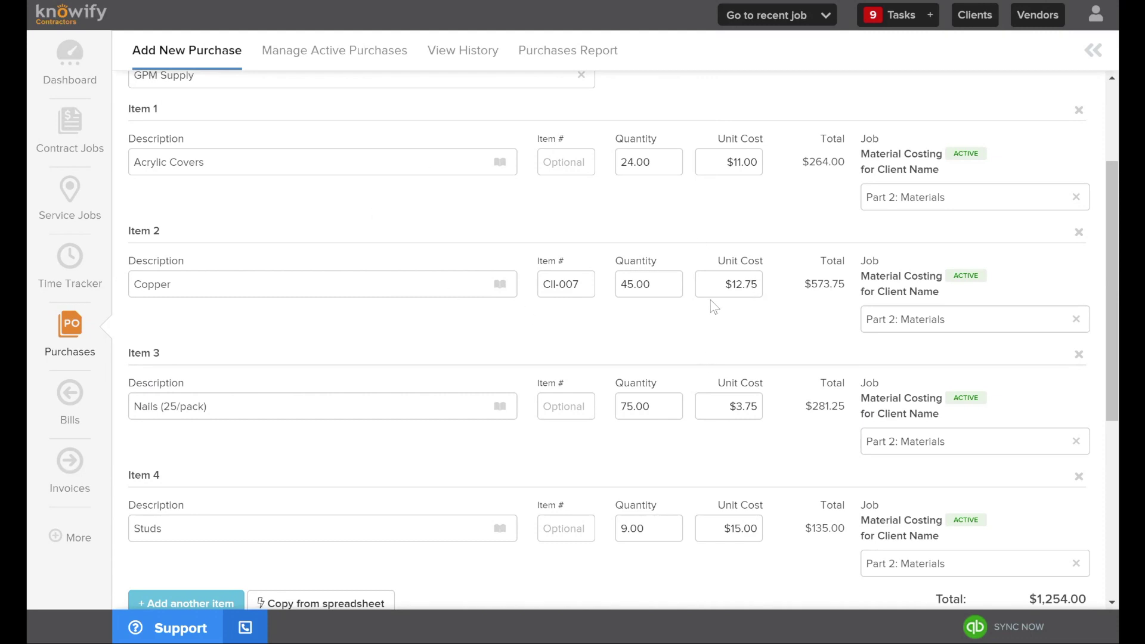
# Change the unit costs to $14.00 for Copper and $5.00 for Nails
pyautogui.click(731, 282)
pyautogui.doubleClick(731, 281)
pyautogui.write('14')
pyautogui.click(721, 213)
pyautogui.doubleClick(747, 406)
pyautogui.write('5')
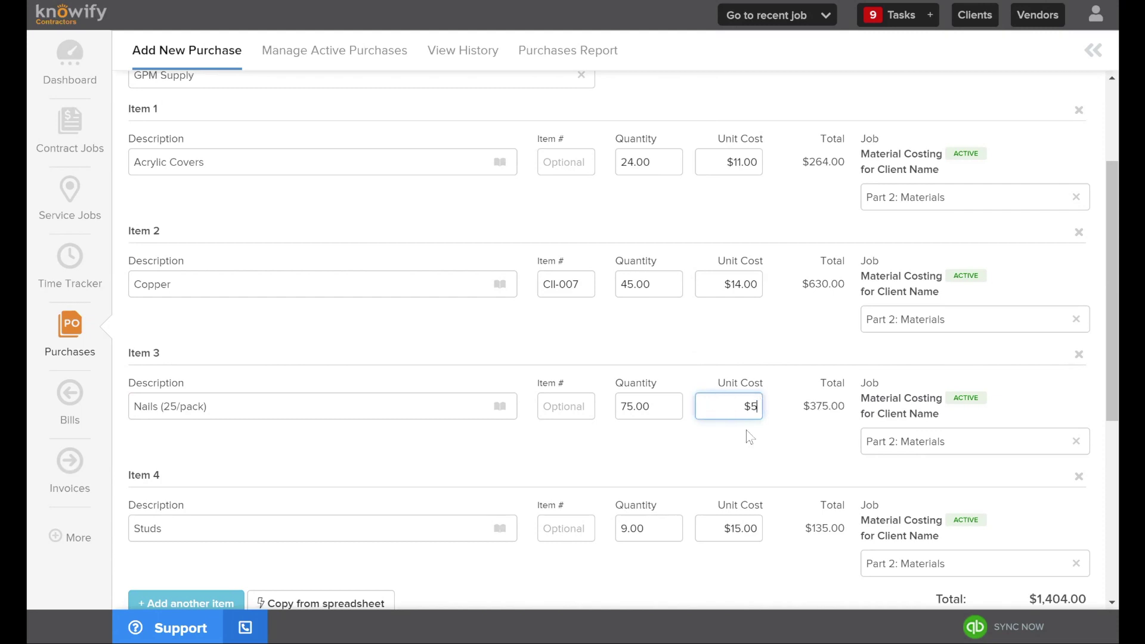
pyautogui.click(739, 350)
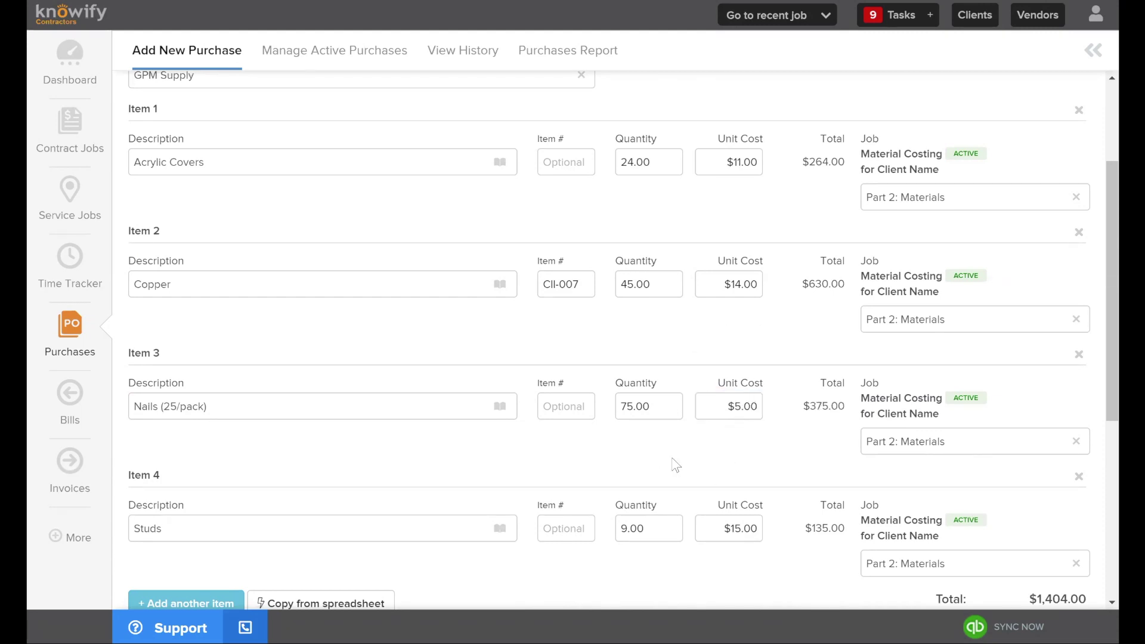
# Set Studs quantity to 15 and Acrylic Covers to 12, bringing the total to $1,362.00
pyautogui.click(635, 523)
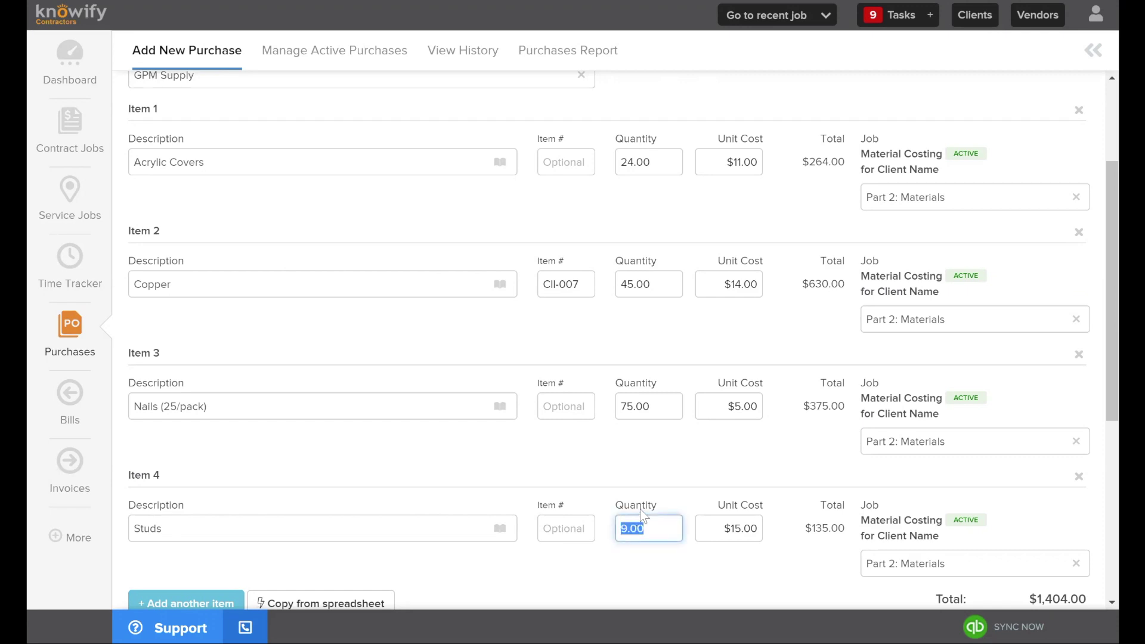
pyautogui.write('15')
pyautogui.click(639, 161)
pyautogui.write('12')
pyautogui.click(570, 206)
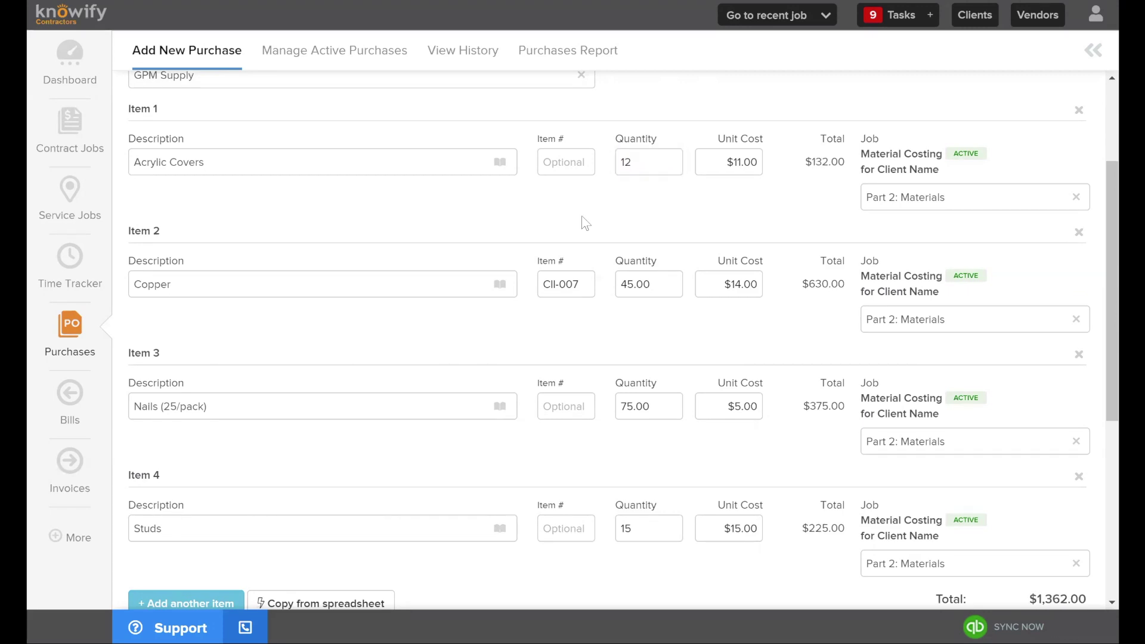
pyautogui.scroll(-6, 584, 224)
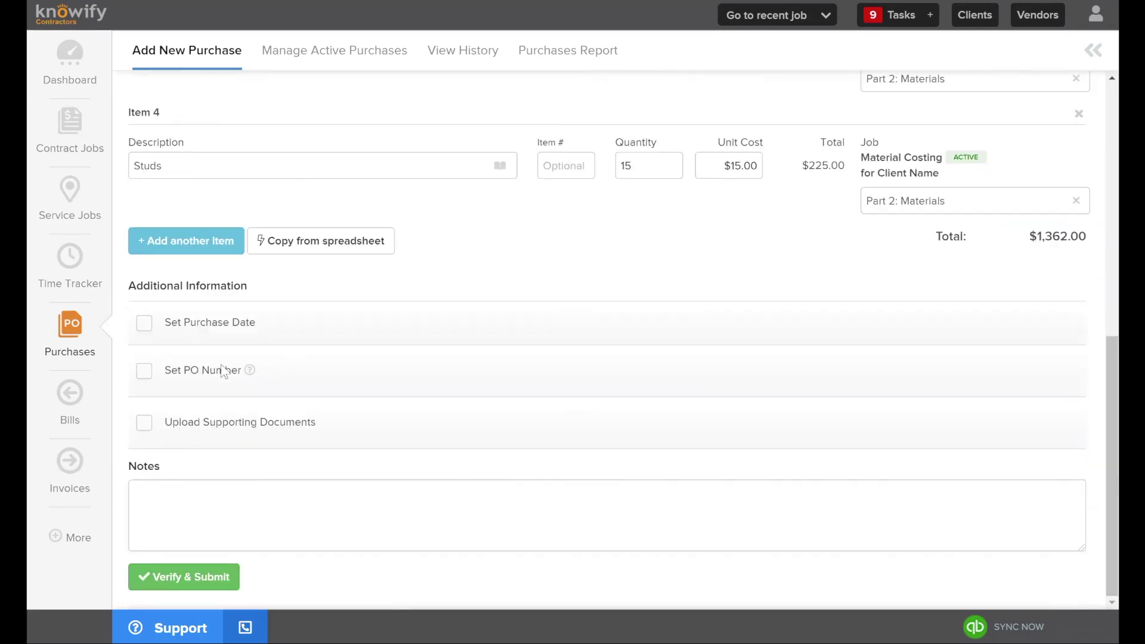
# Set the purchase's PO number to 1595 and allow uploading supporting documents
pyautogui.moveTo(194, 424); pyautogui.dragTo(190, 369)
pyautogui.click(536, 253)
pyautogui.click(138, 373)
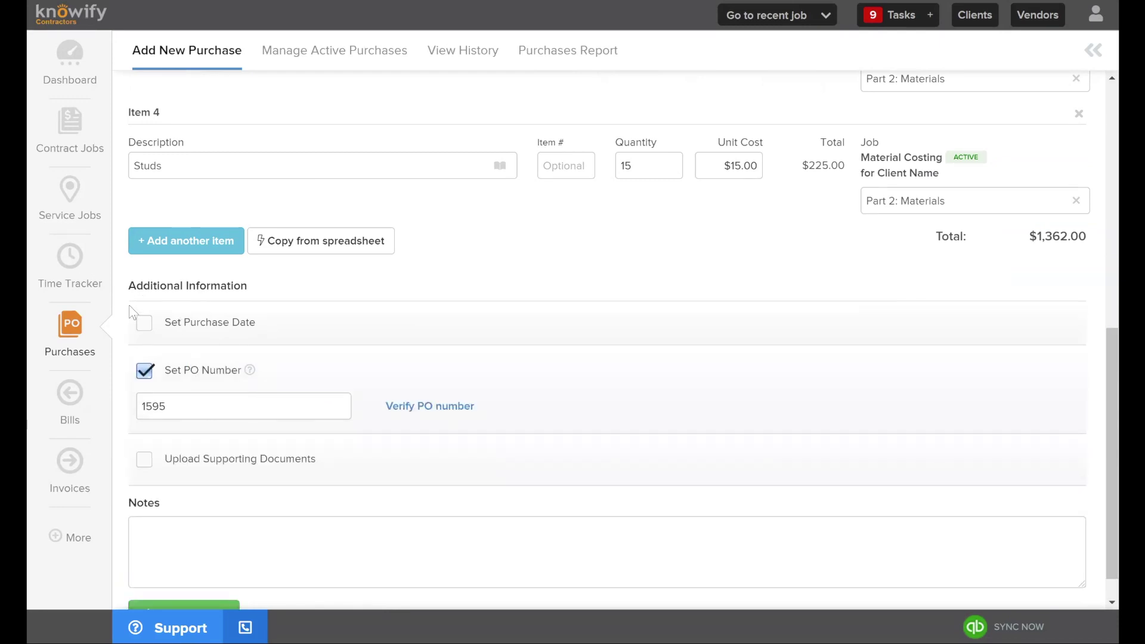
pyautogui.scroll(-1, 145, 459)
pyautogui.click(146, 421)
# Add the note 'submitted on 8/15/20' to the purchase
pyautogui.scroll(-2, 391, 416)
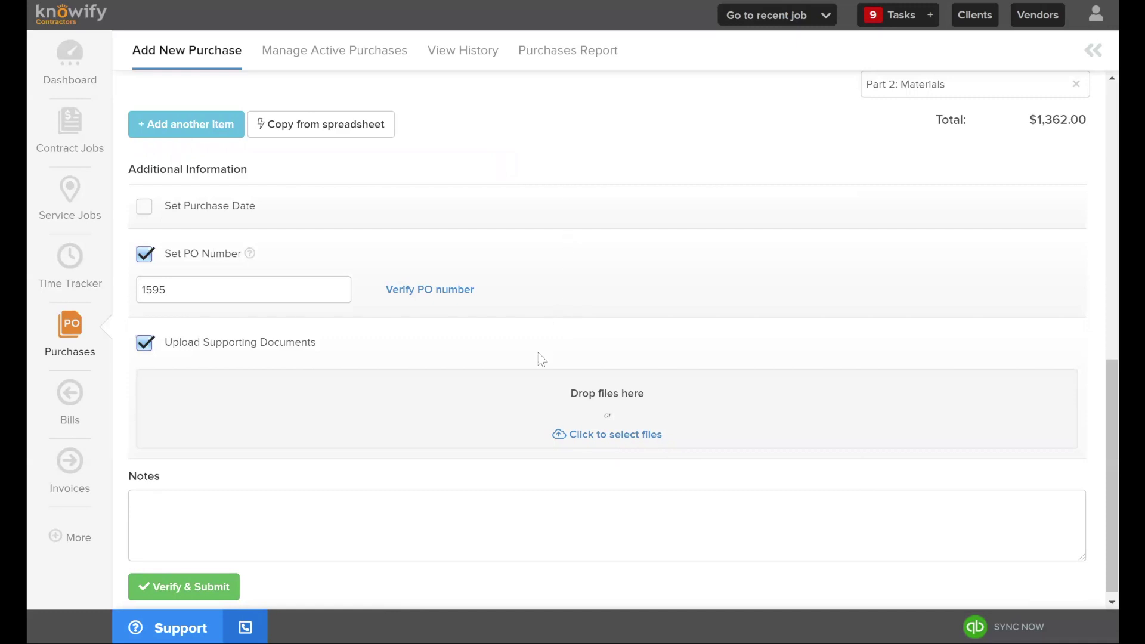
pyautogui.scroll(-1, 409, 476)
pyautogui.click(389, 484)
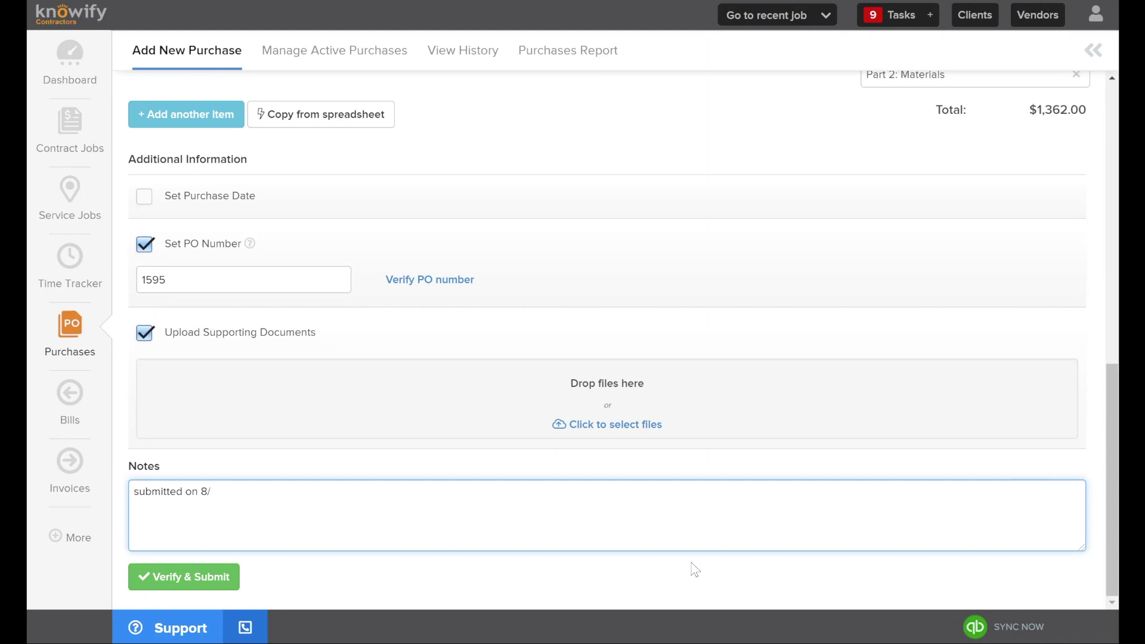
pyautogui.write('15/20')
# Verify and submit PO 1595 for GPM Supply at $1,362.00, then acknowledge the confirmation
pyautogui.click(178, 577)
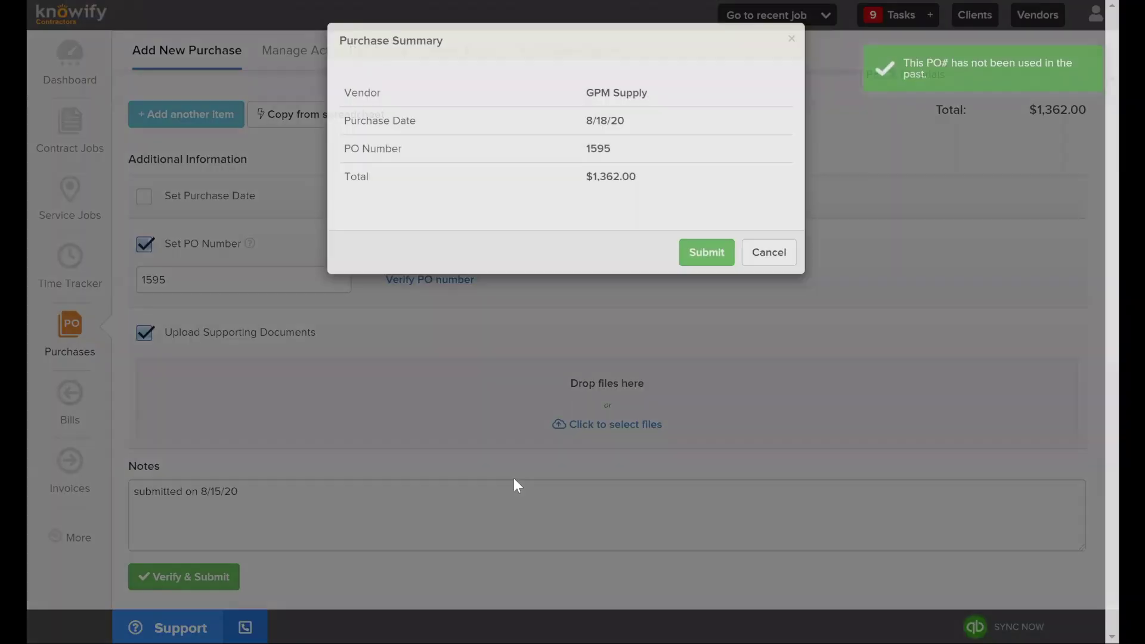
pyautogui.click(716, 262)
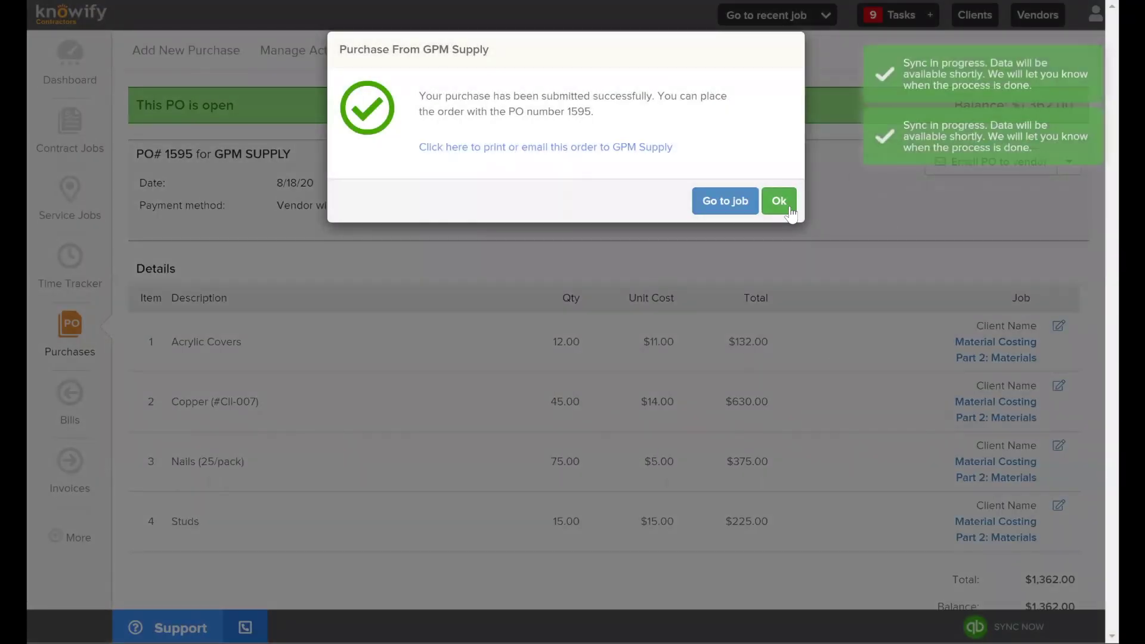
pyautogui.click(791, 213)
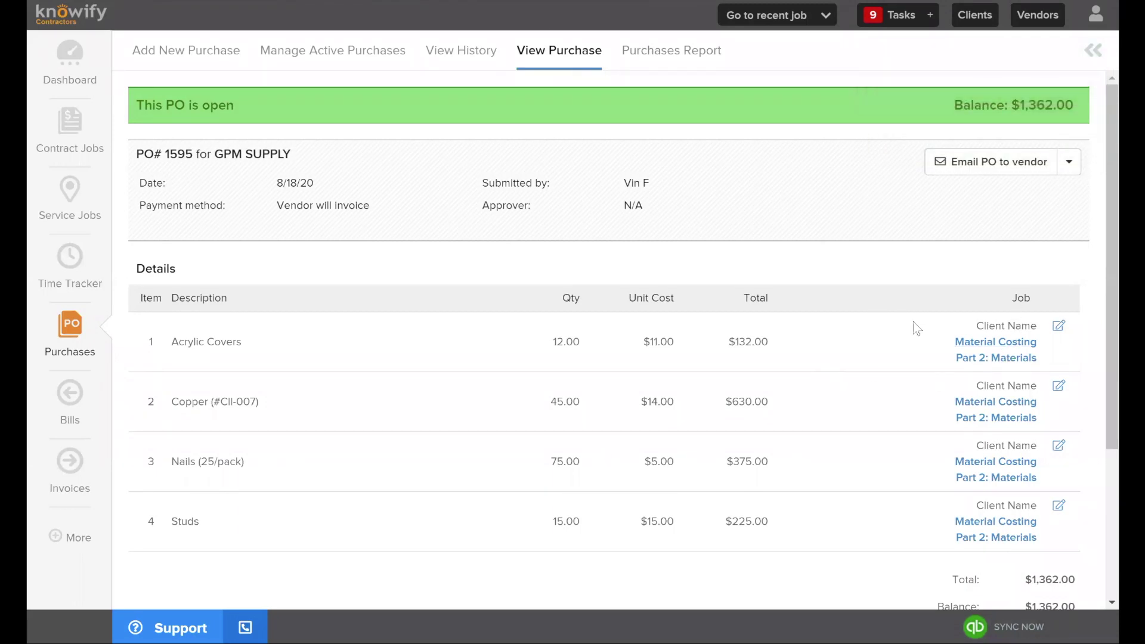
# Review PO 1595's materials items, then bring up its Email PO to vendor options
pyautogui.scroll(-3, 606, 356)
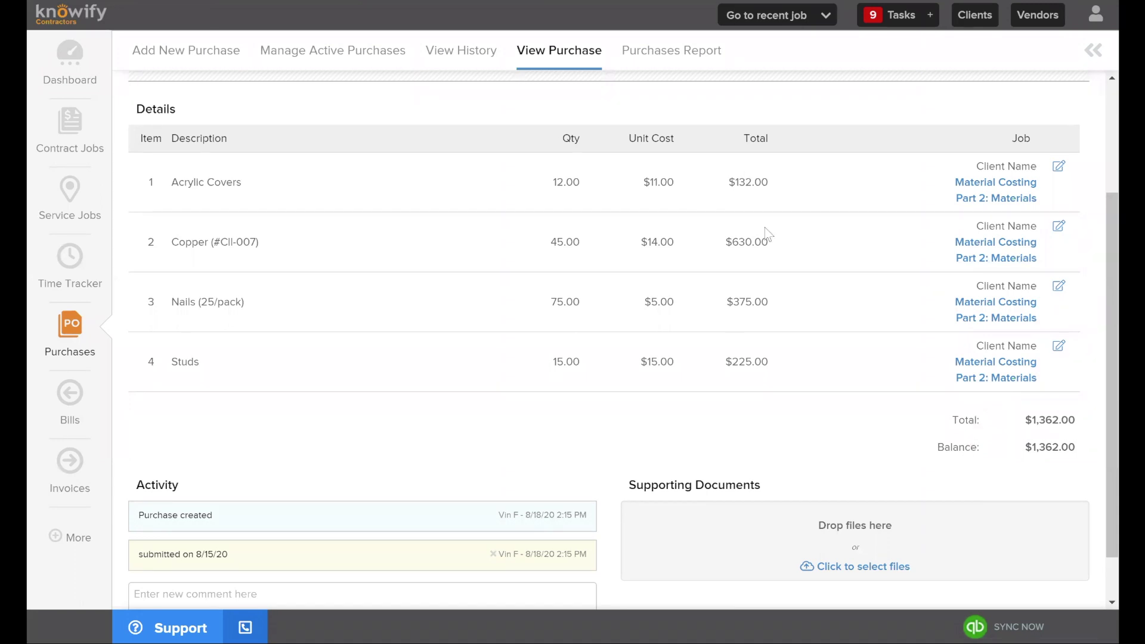
pyautogui.scroll(3, 787, 238)
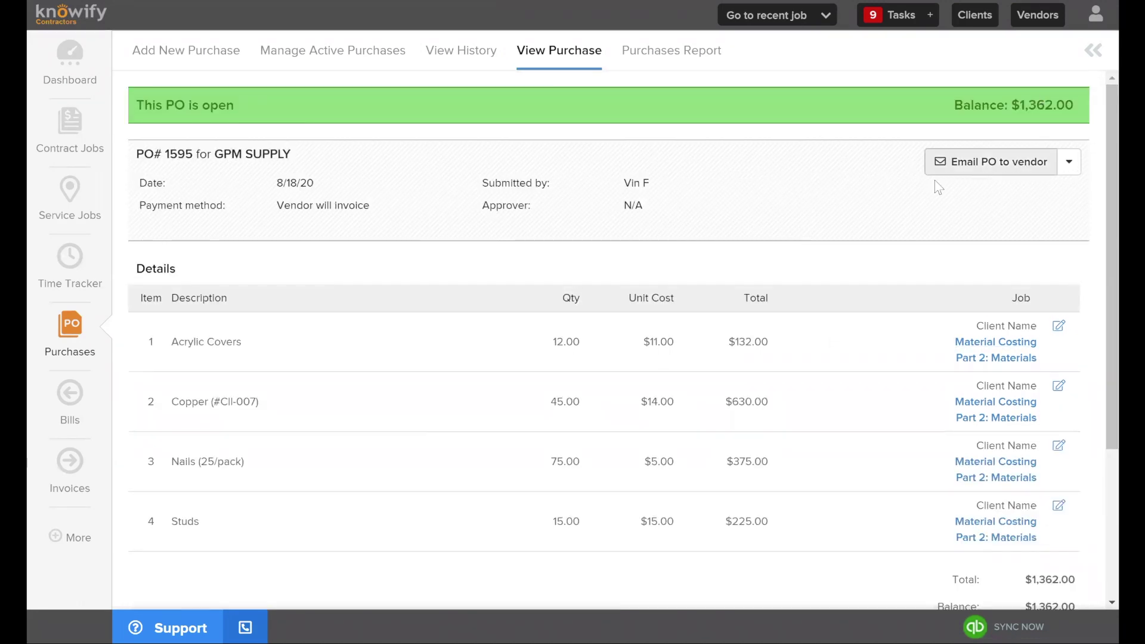
pyautogui.click(1017, 170)
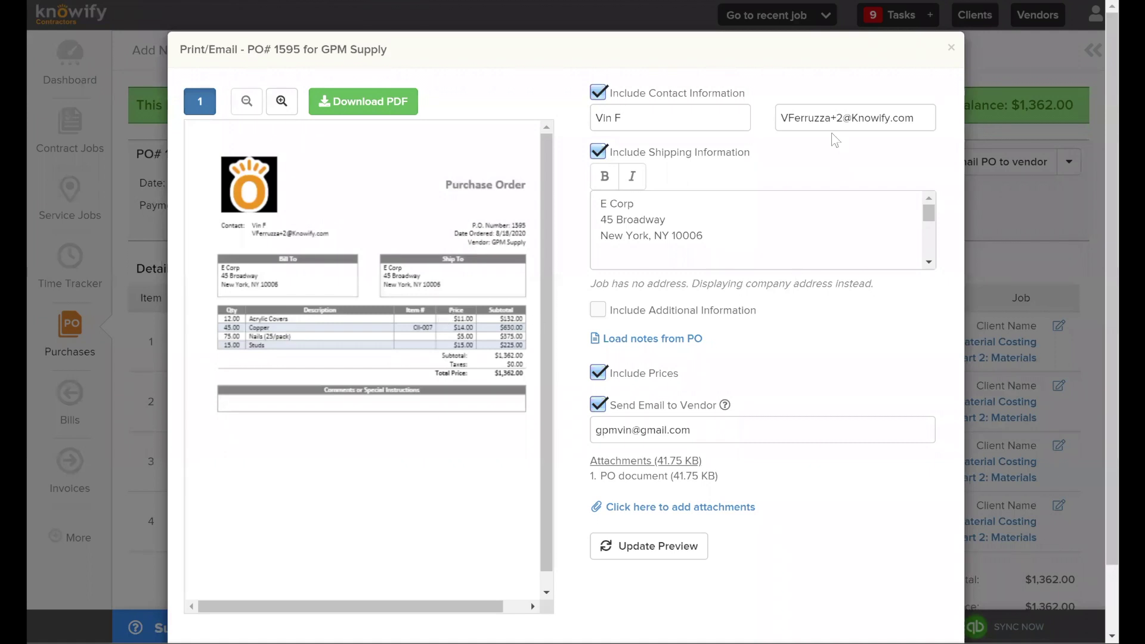
# Try the additional-information and hide-prices options, keep prices on, and refresh the PO preview
pyautogui.click(602, 312)
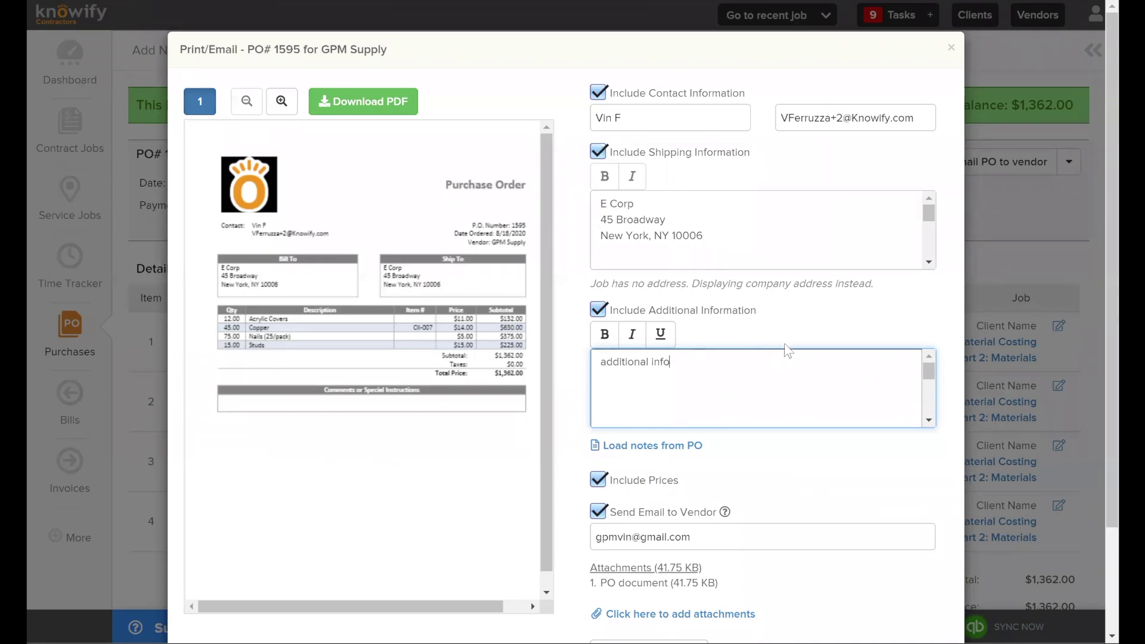
pyautogui.click(598, 480)
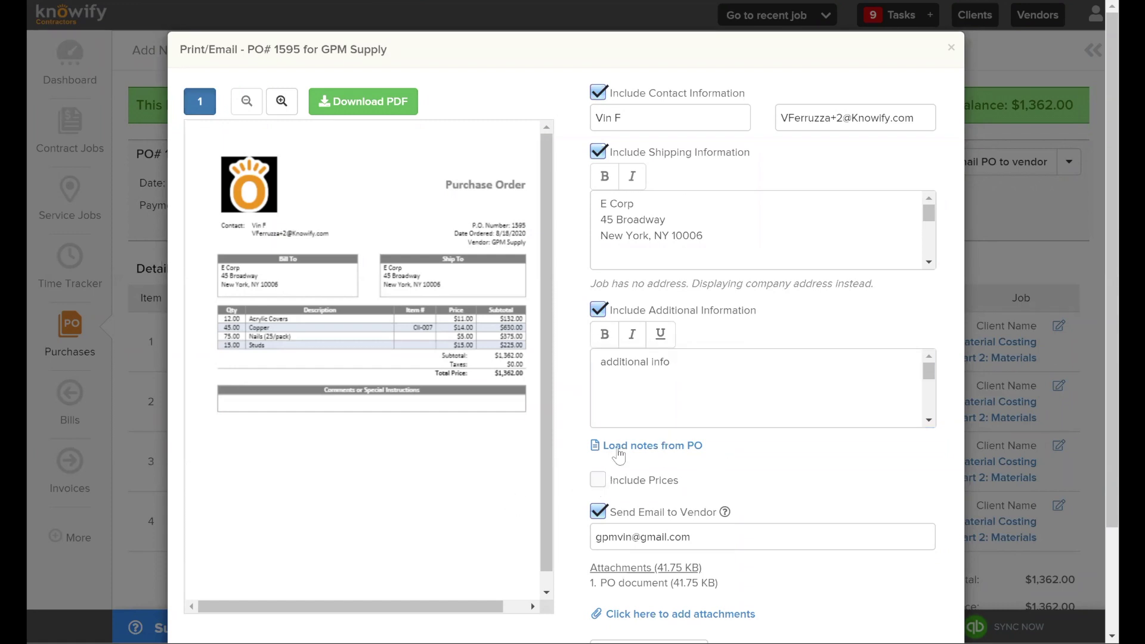
pyautogui.scroll(-2, 619, 441)
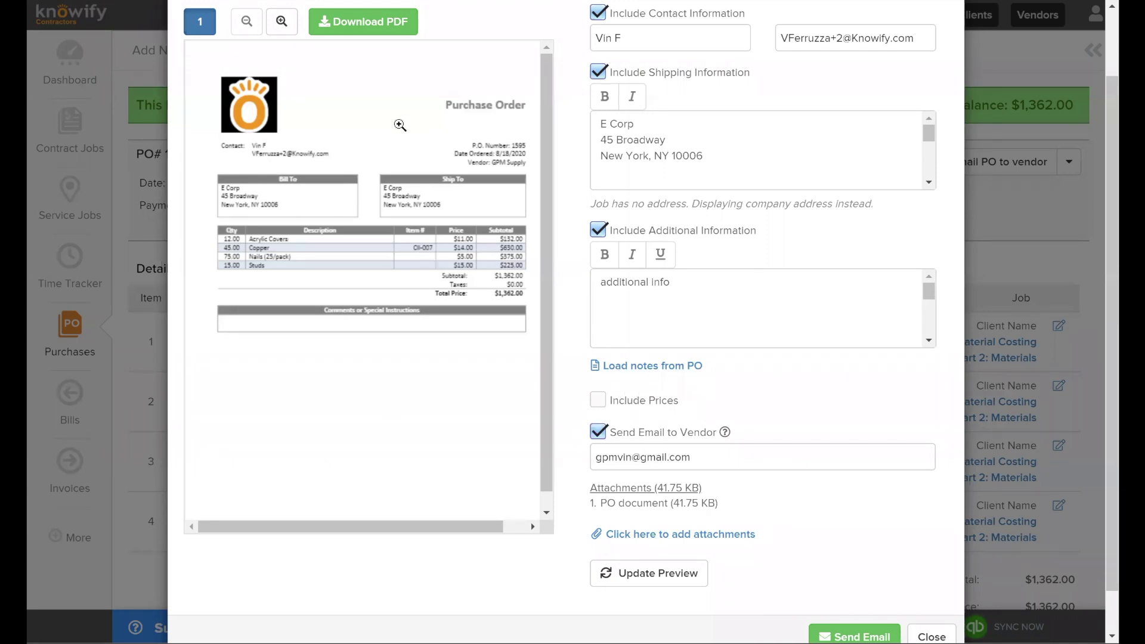
pyautogui.click(599, 401)
pyautogui.click(678, 572)
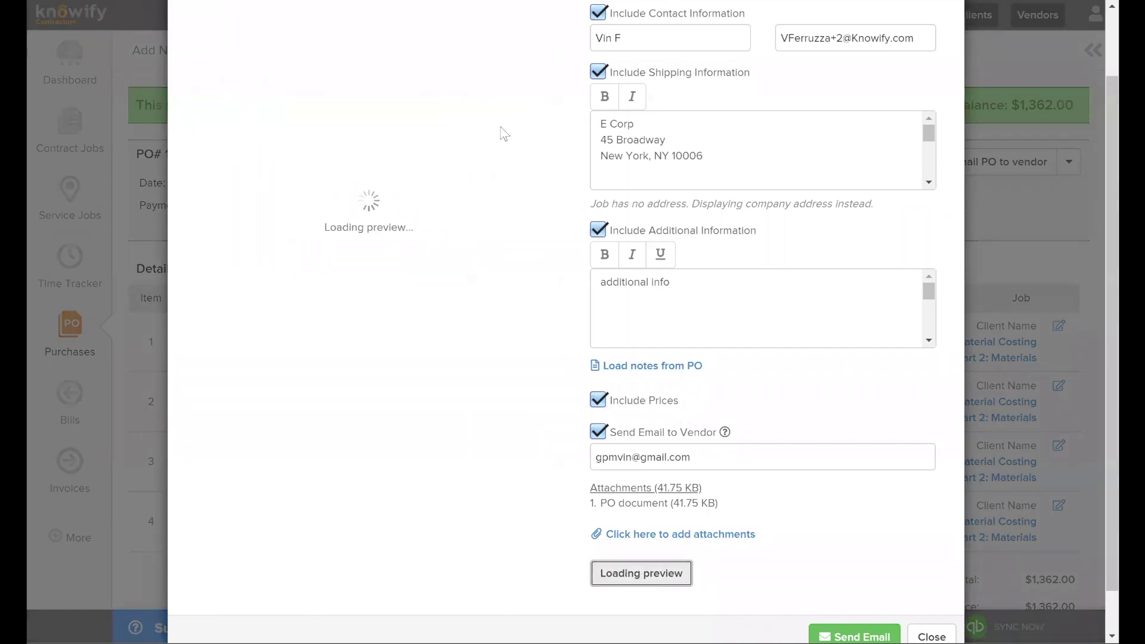
# Select the vendor email address, then download and view PO_1595.pdf
pyautogui.click(689, 456)
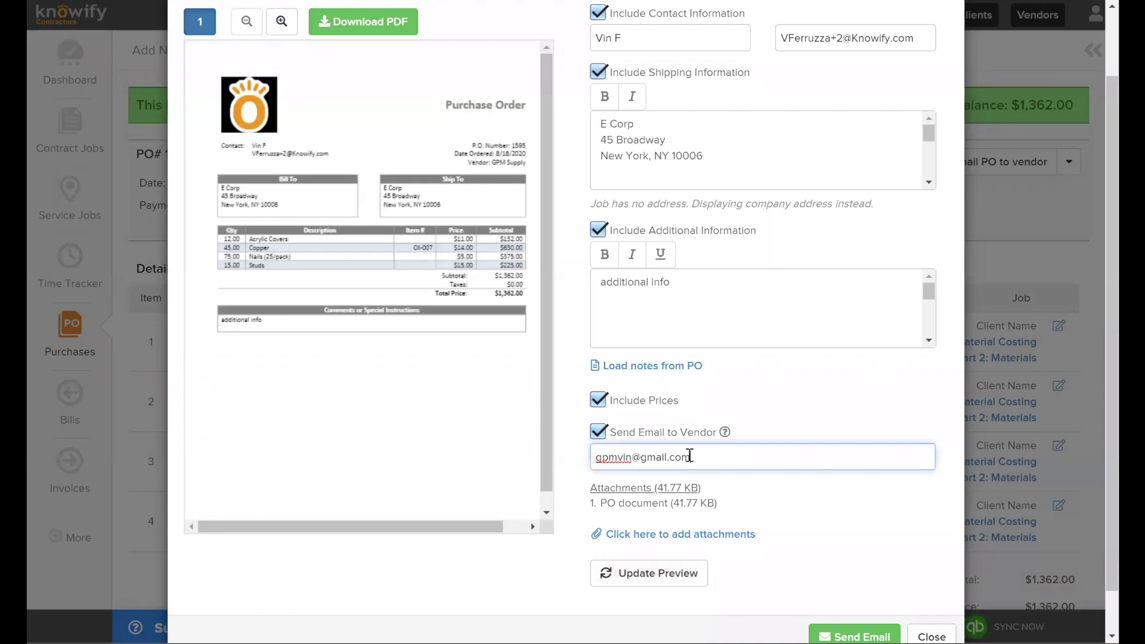
pyautogui.moveTo(689, 457); pyautogui.dragTo(595, 457)
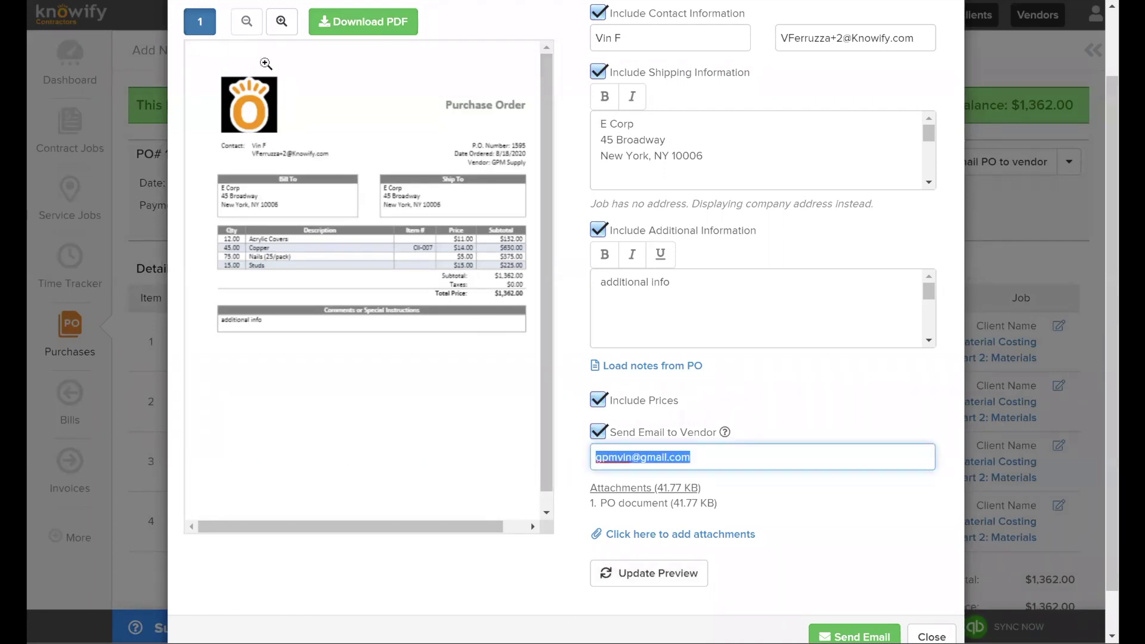
pyautogui.click(358, 26)
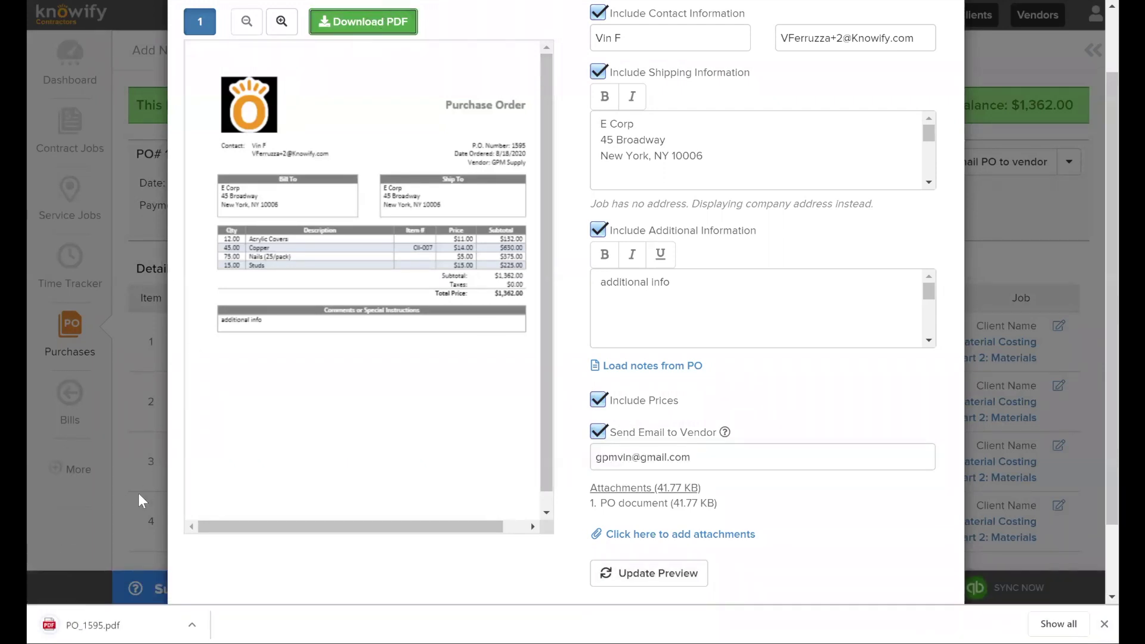
pyautogui.click(93, 625)
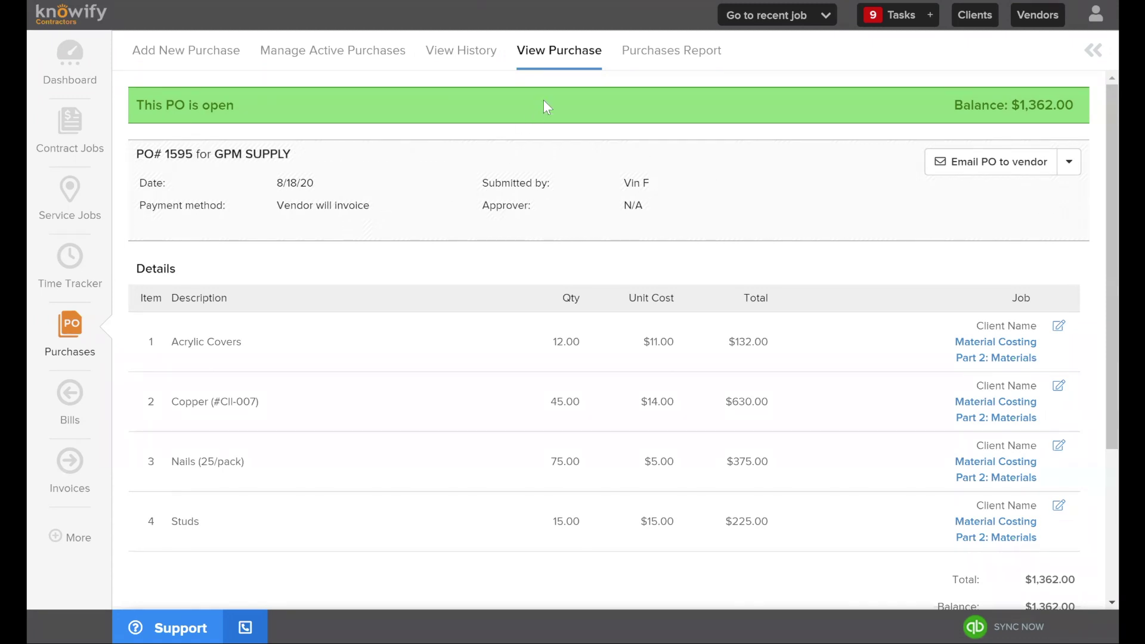
# Choose Create bill for PO from the PO 1595 actions menu
pyautogui.click(1069, 161)
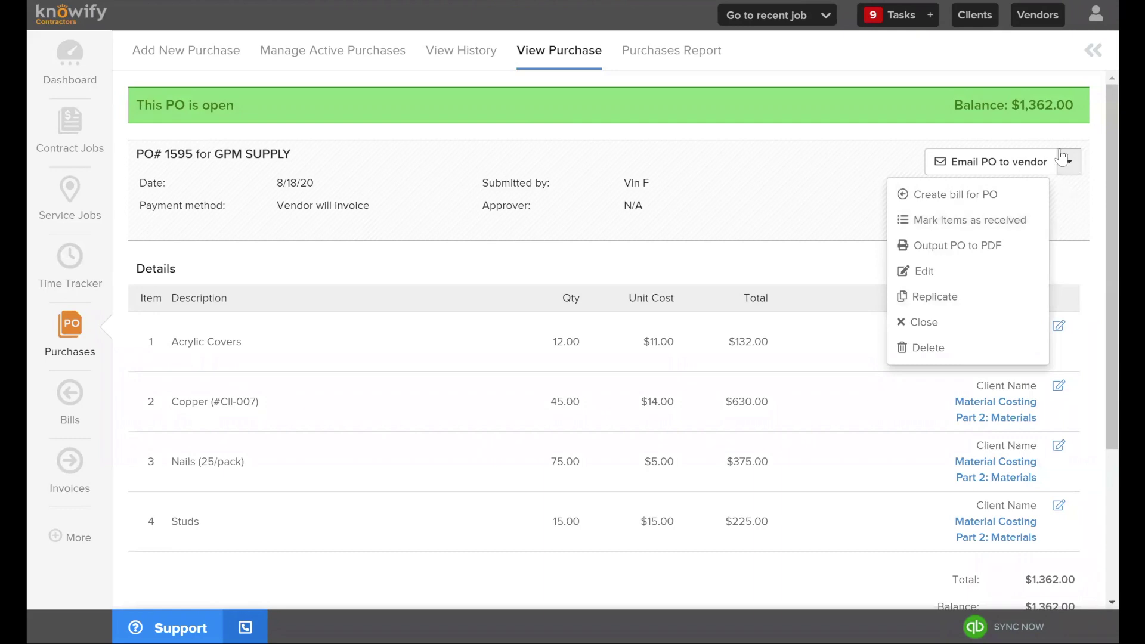
pyautogui.click(982, 197)
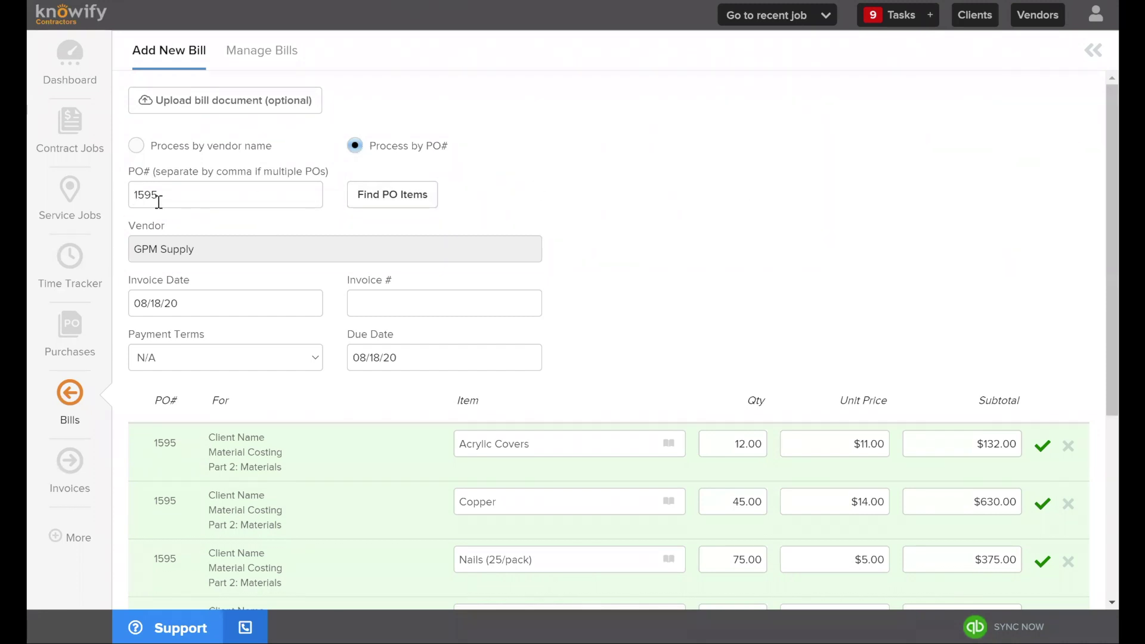
# Exclude Acrylic Covers and change the Copper quantity to 25, making the bill $950.00
pyautogui.scroll(-1, 270, 288)
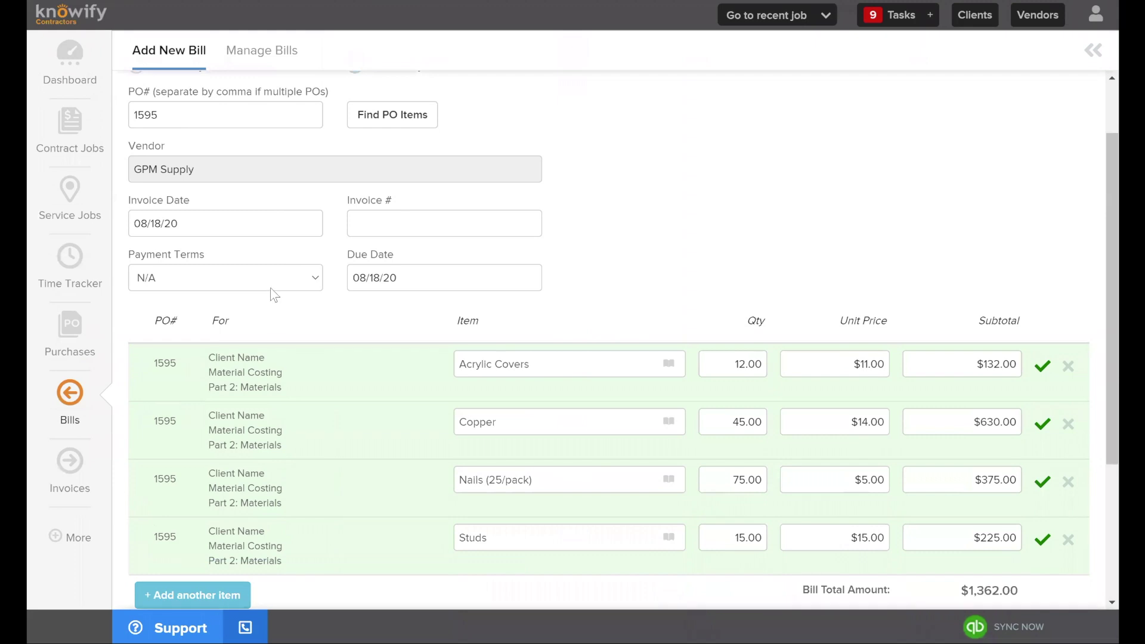
pyautogui.scroll(-1, 270, 287)
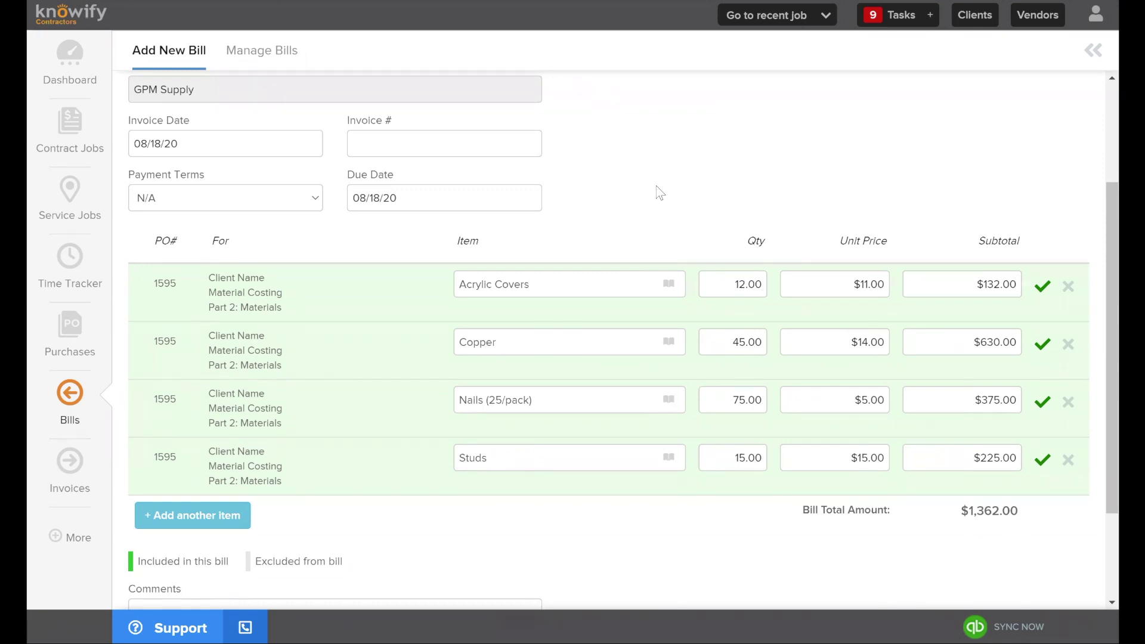
pyautogui.click(1042, 287)
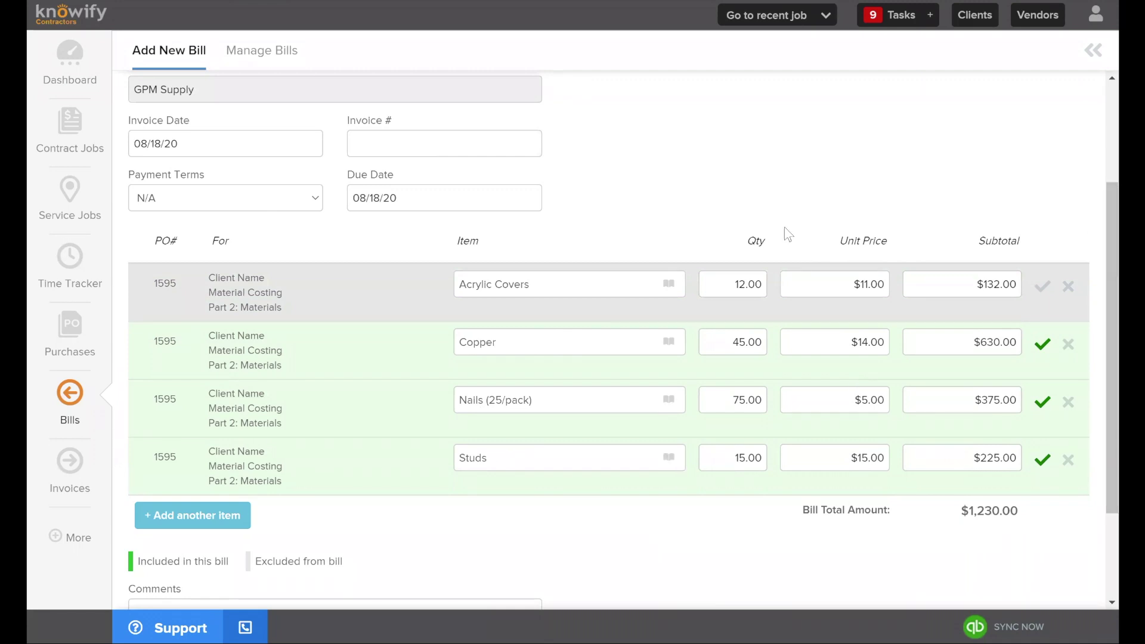
pyautogui.click(724, 345)
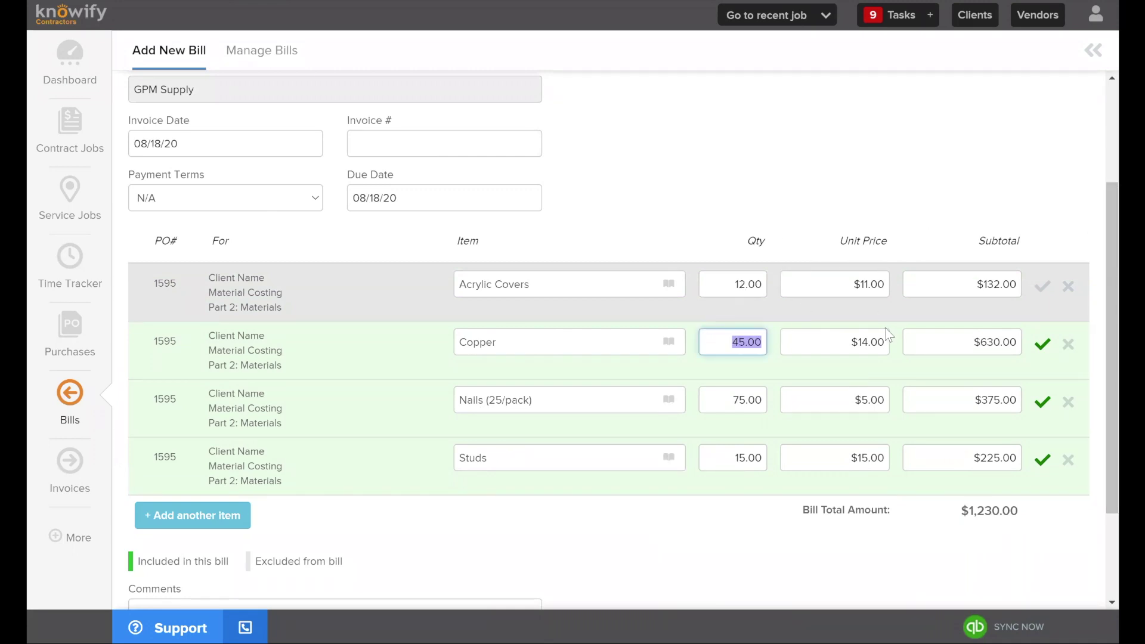
pyautogui.write('5')
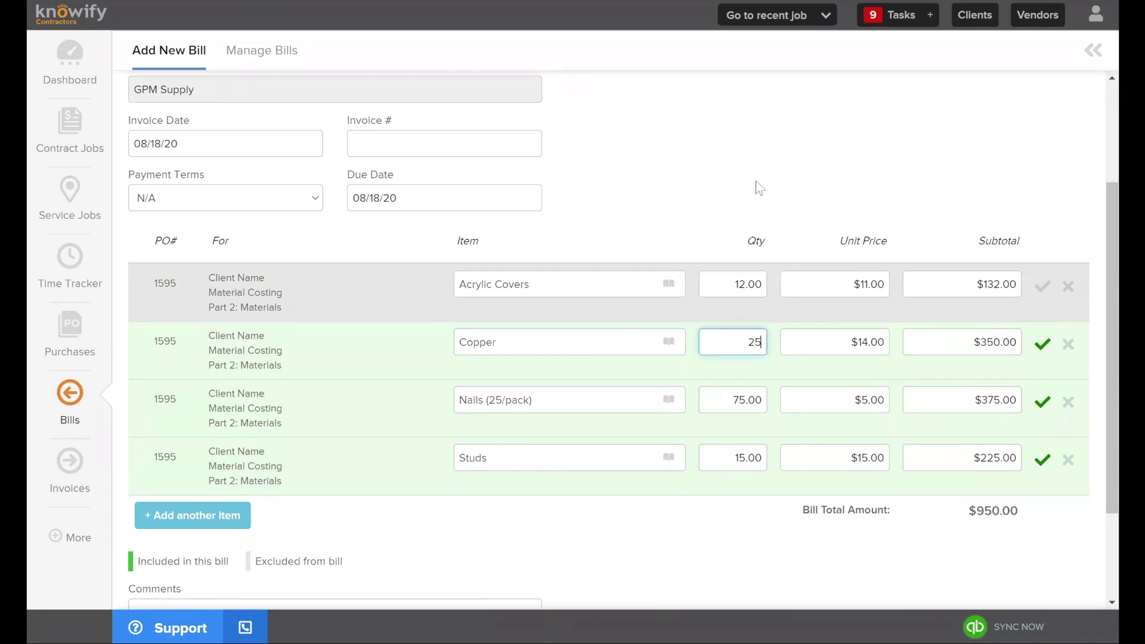
pyautogui.click(759, 188)
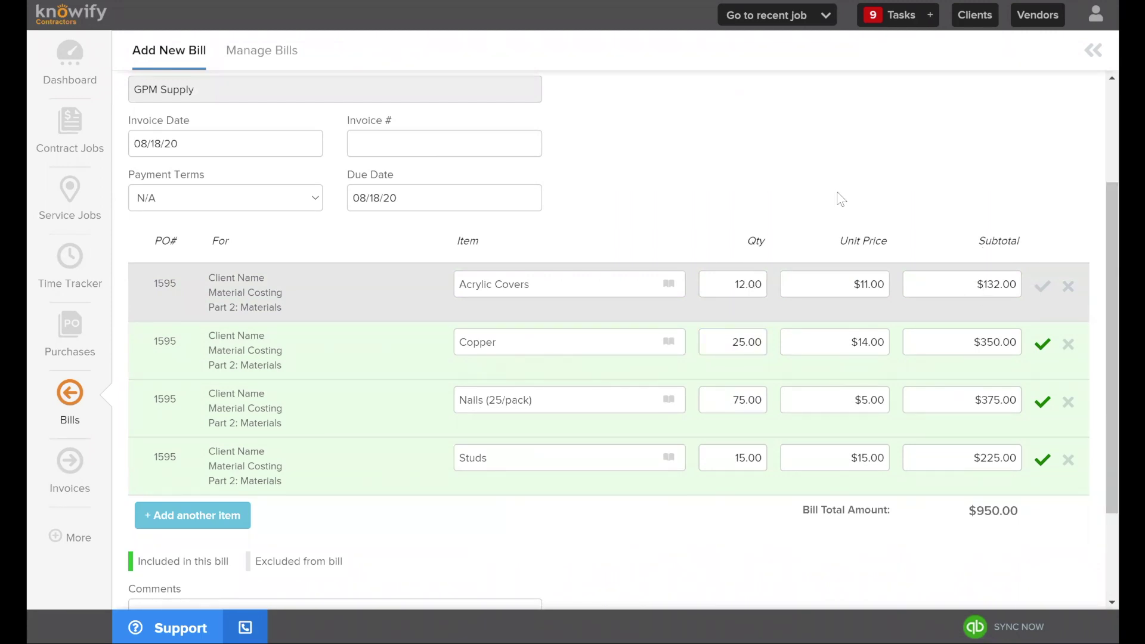
pyautogui.scroll(1, 370, 191)
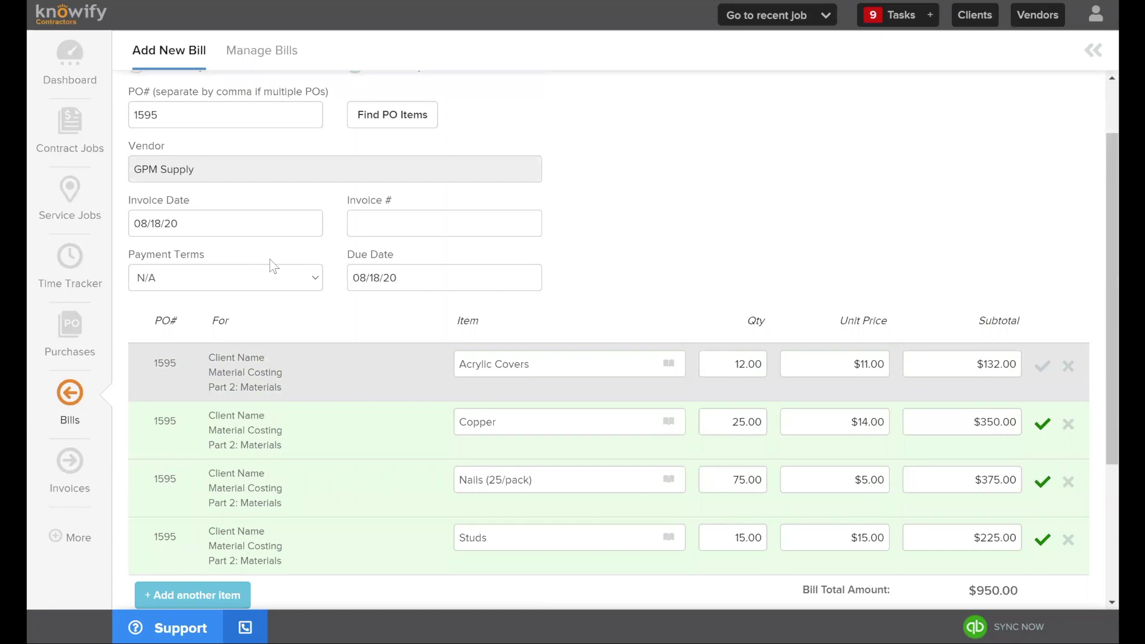
pyautogui.scroll(-3, 273, 265)
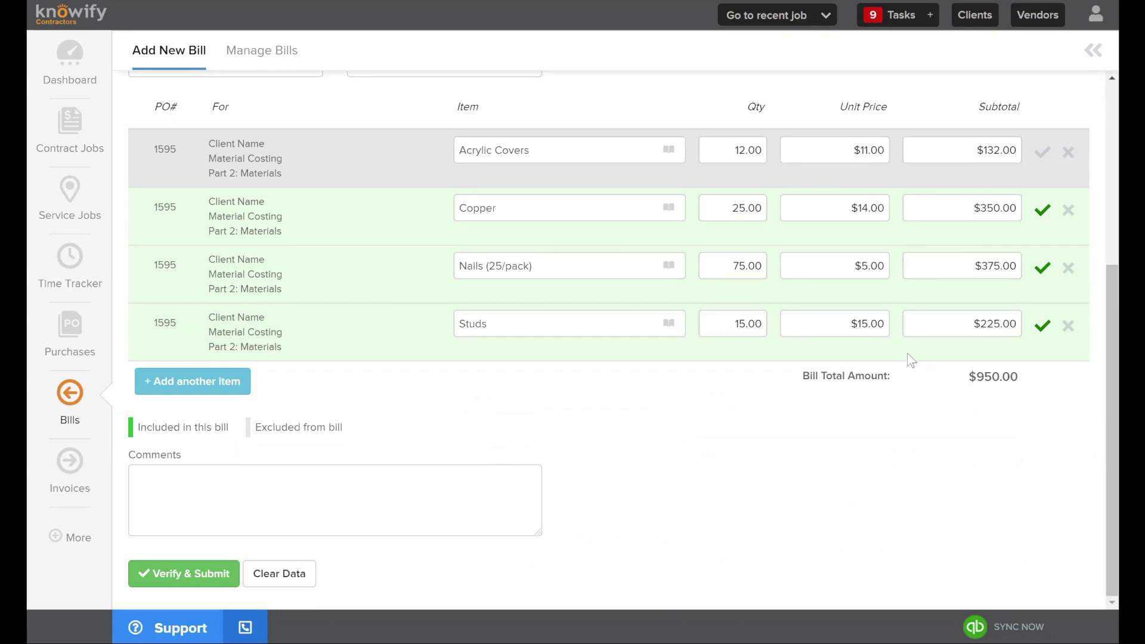
pyautogui.scroll(4, 907, 358)
pyautogui.scroll(-1, 897, 319)
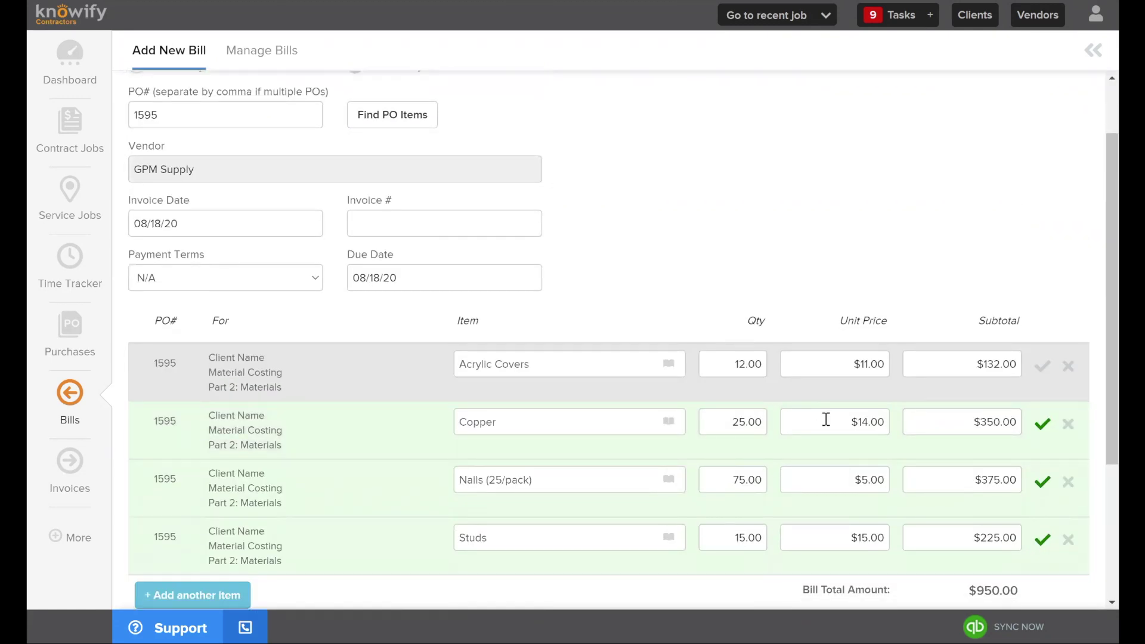
pyautogui.scroll(2, 847, 384)
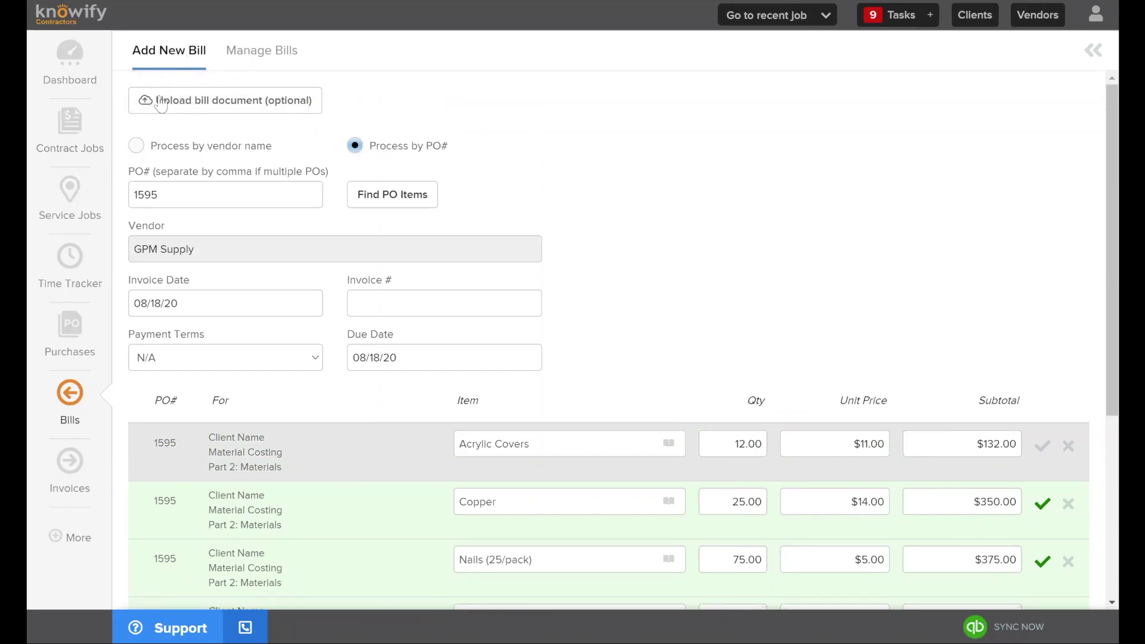
# Process the bill by vendor name with GPM Supply and review its open PO lines
pyautogui.click(137, 146)
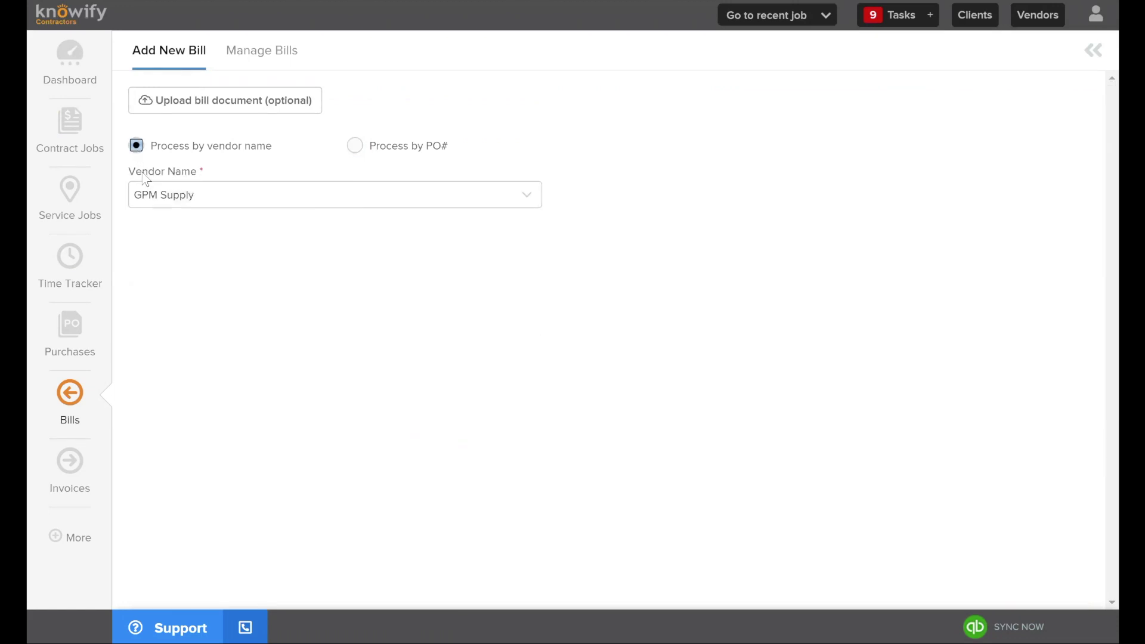
pyautogui.click(212, 196)
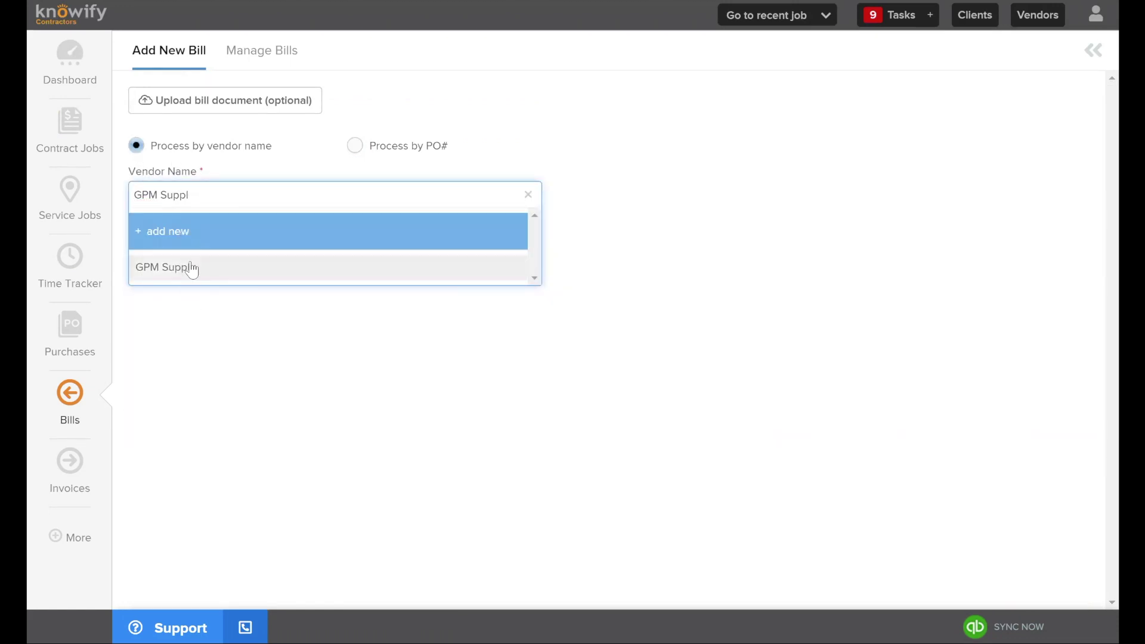
pyautogui.click(189, 266)
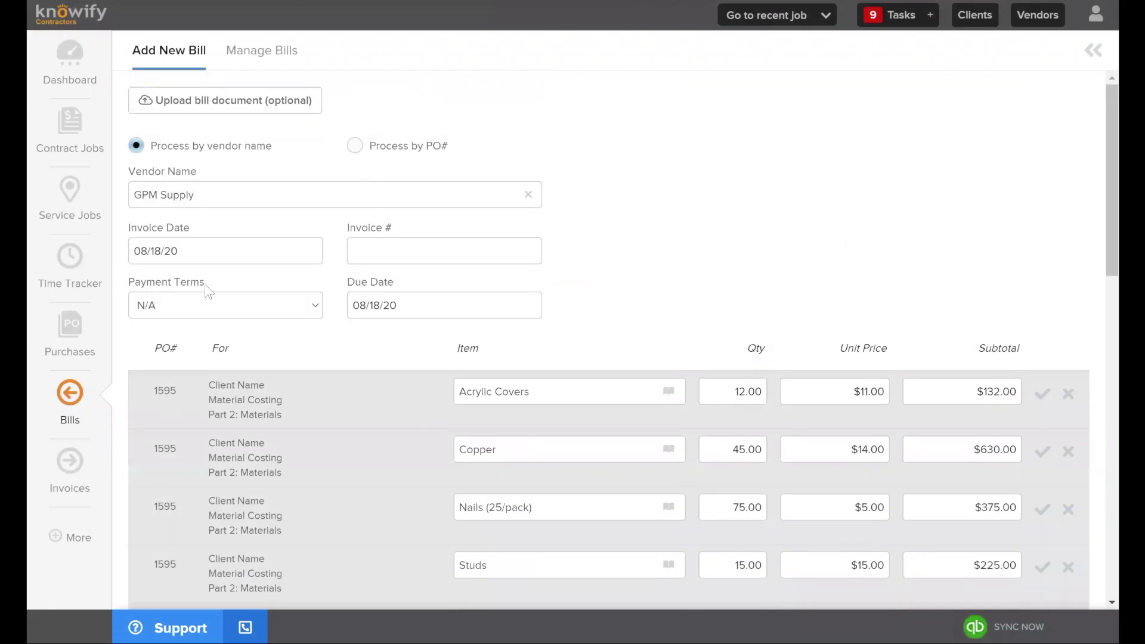
pyautogui.scroll(-1, 209, 321)
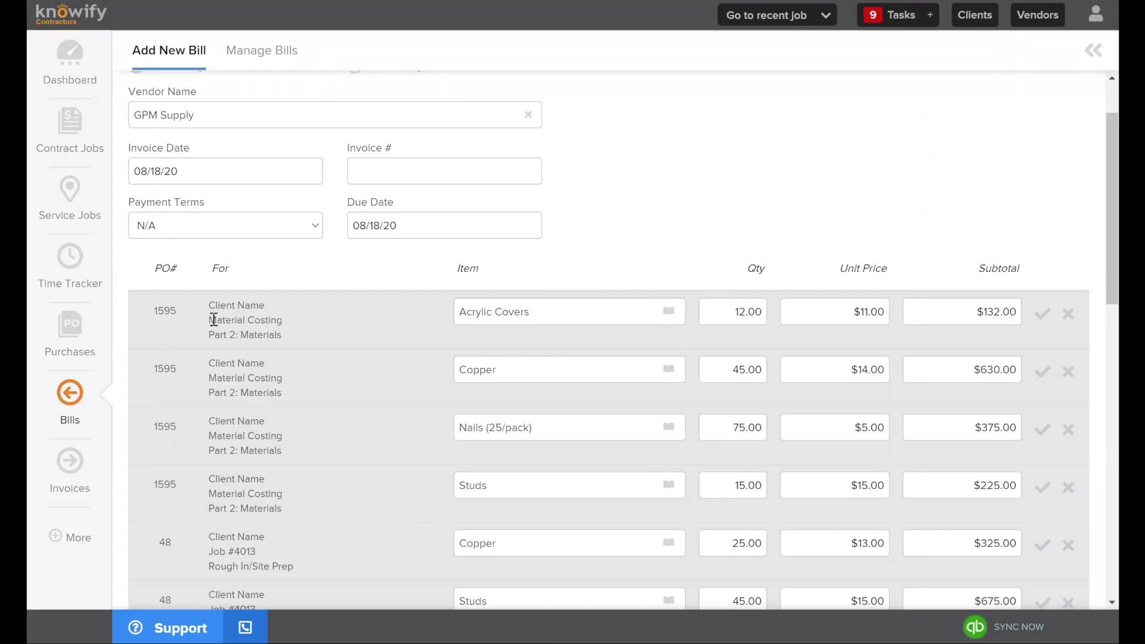
pyautogui.scroll(-1, 197, 316)
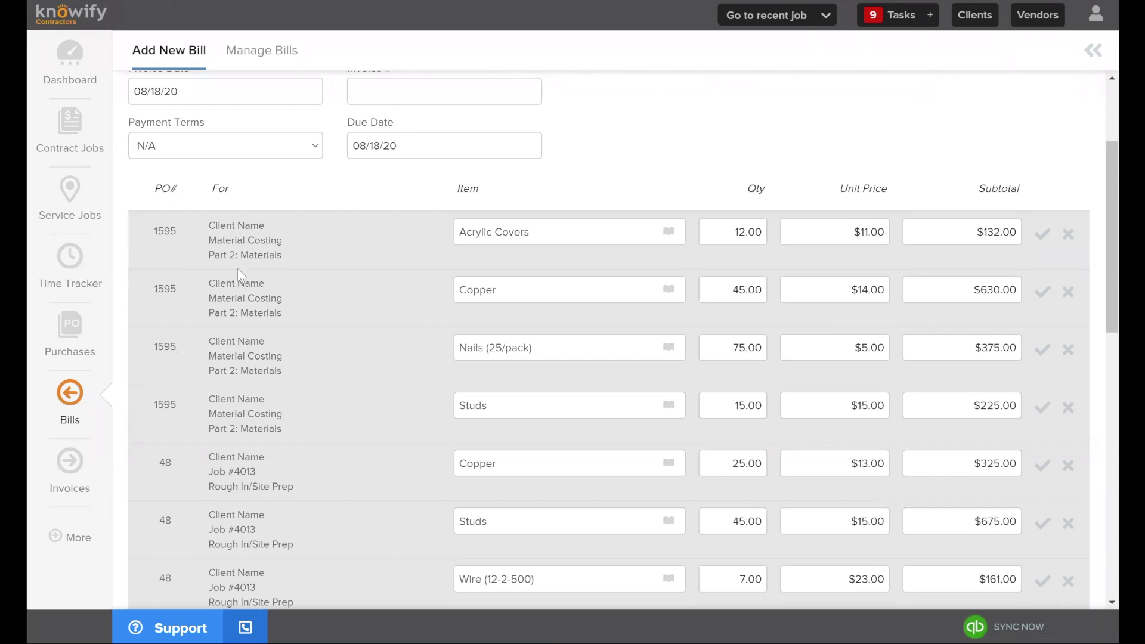
pyautogui.scroll(-1, 239, 298)
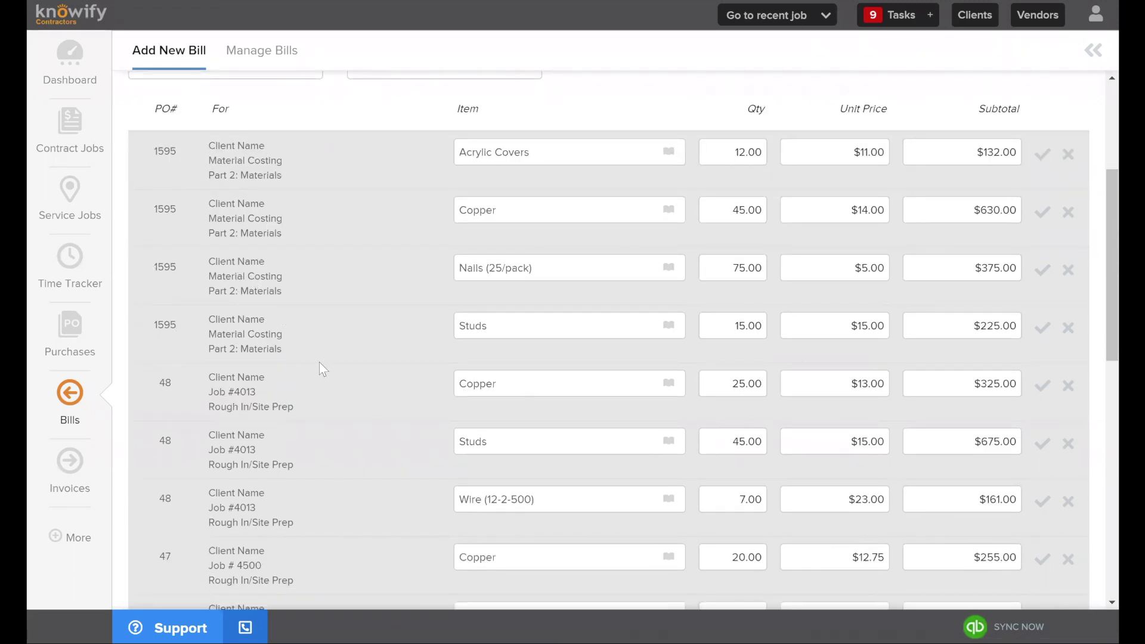
pyautogui.scroll(-1, 291, 274)
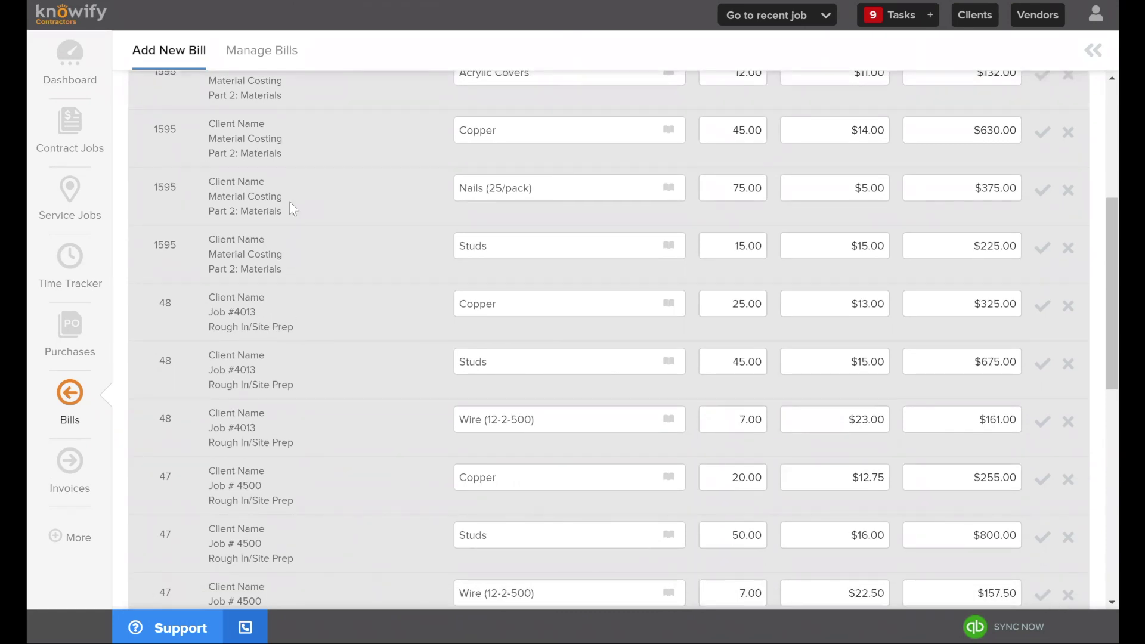
pyautogui.scroll(2, 248, 215)
pyautogui.scroll(-2, 227, 314)
pyautogui.scroll(-4, 306, 370)
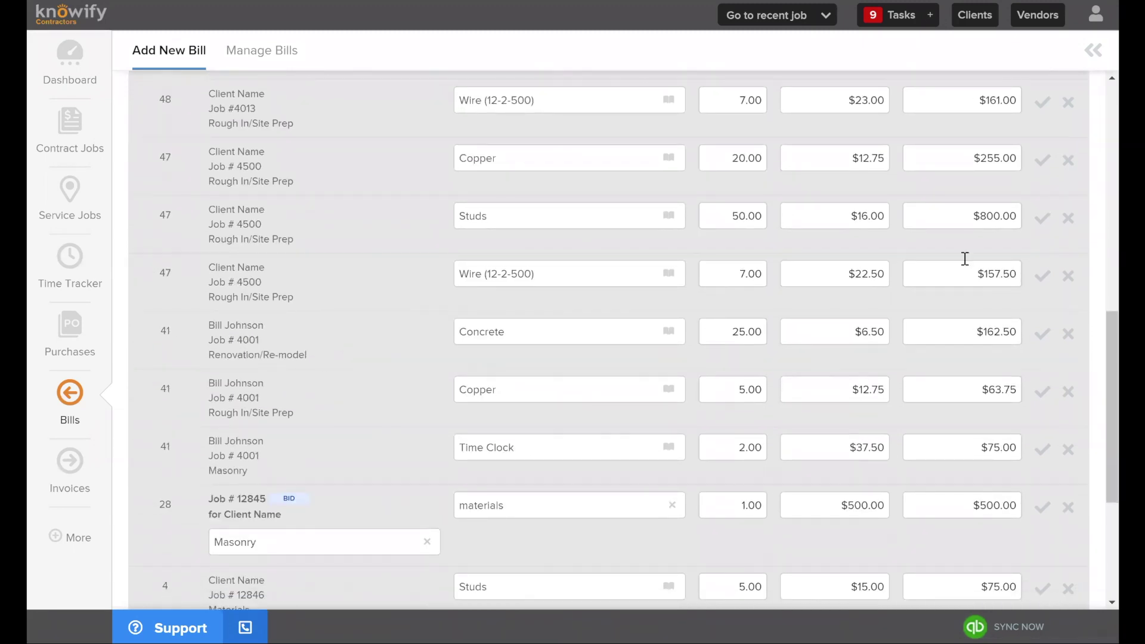
# Include PO 47 Studs and Wire, PO 28 materials, PO 1595 Studs and Acrylic Covers, and PO 48 Copper
pyautogui.click(1043, 218)
pyautogui.click(1040, 277)
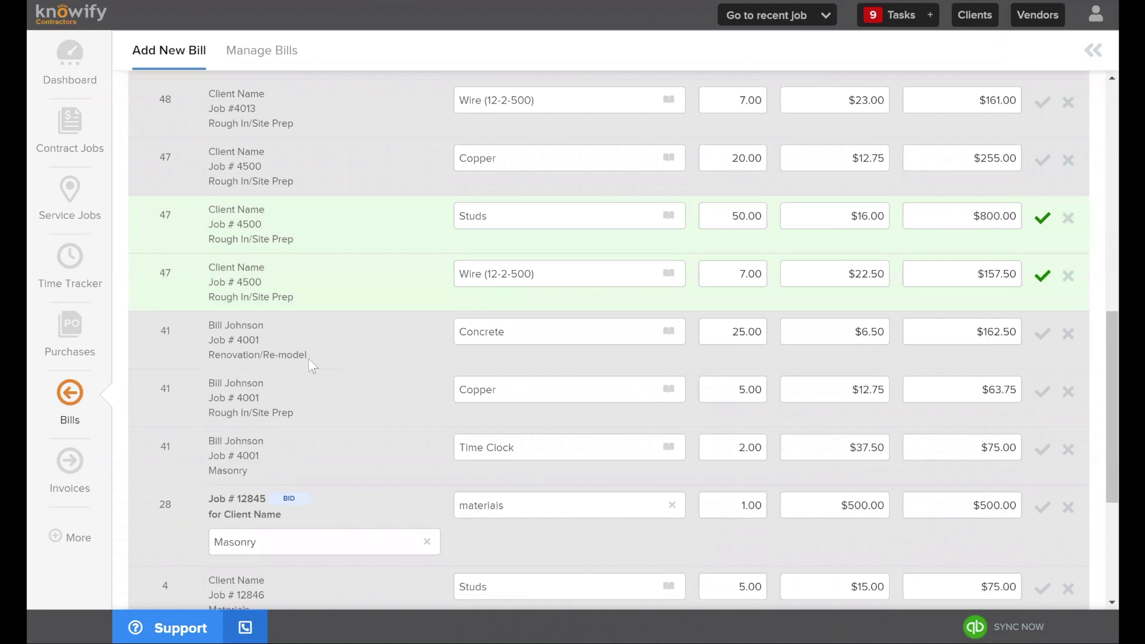
pyautogui.click(1043, 508)
pyautogui.scroll(-3, 978, 503)
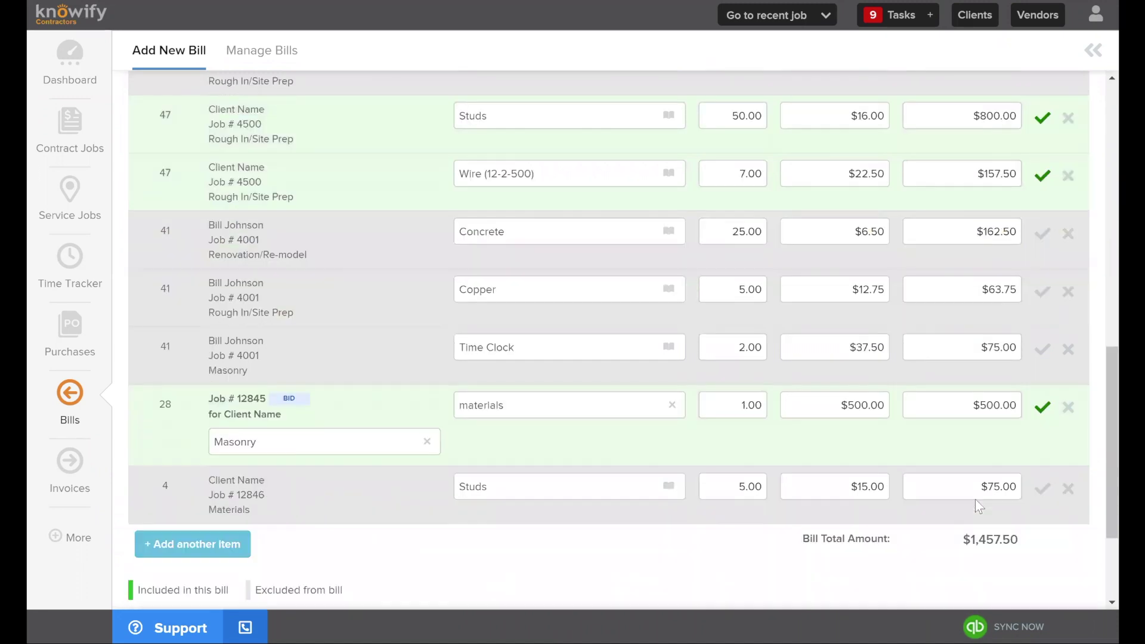
pyautogui.scroll(6, 990, 489)
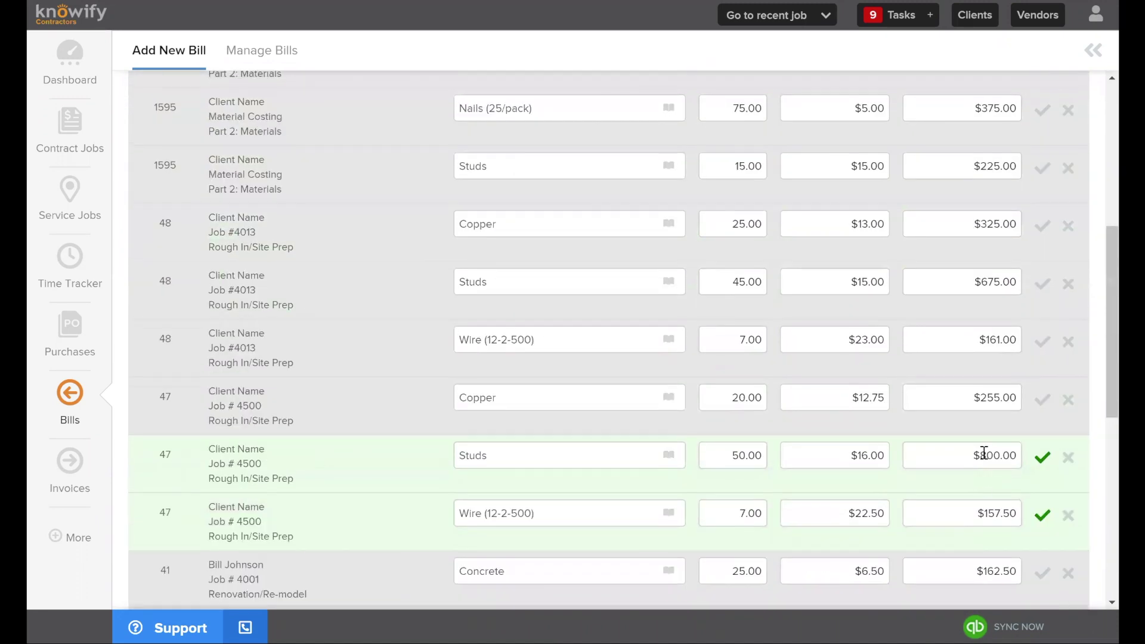
pyautogui.click(1042, 168)
pyautogui.click(1042, 225)
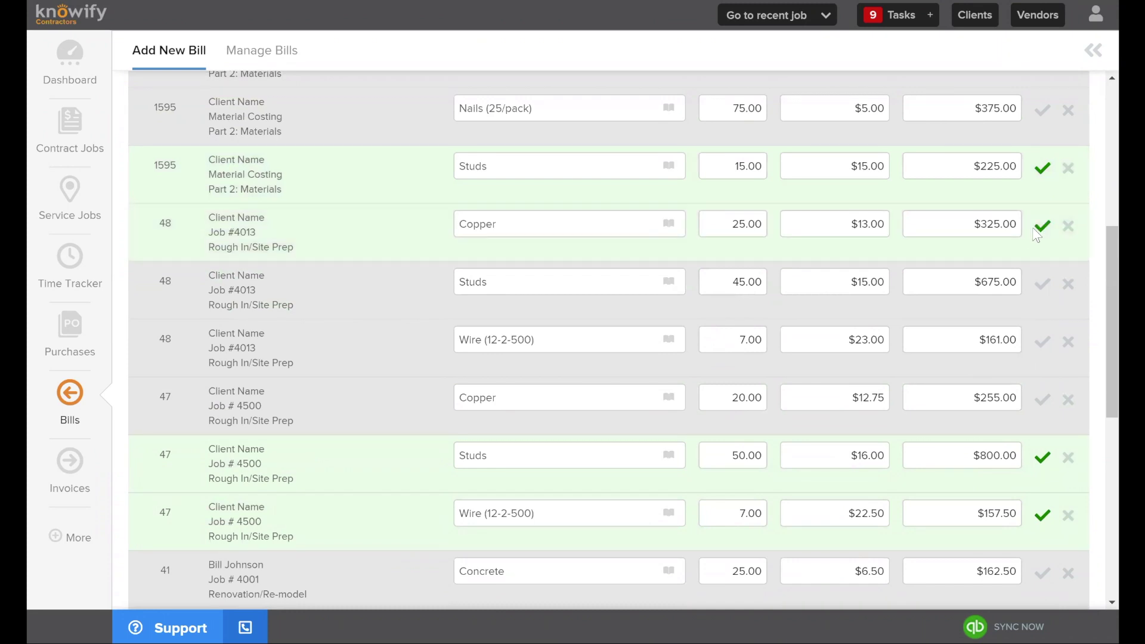
pyautogui.scroll(5, 920, 235)
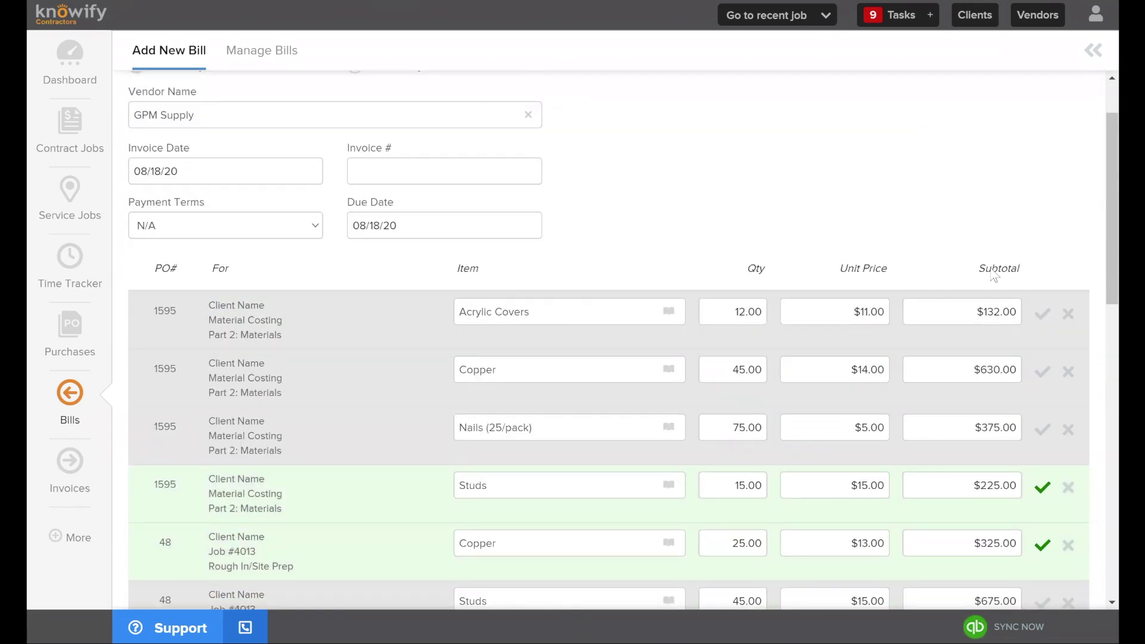
pyautogui.click(1042, 315)
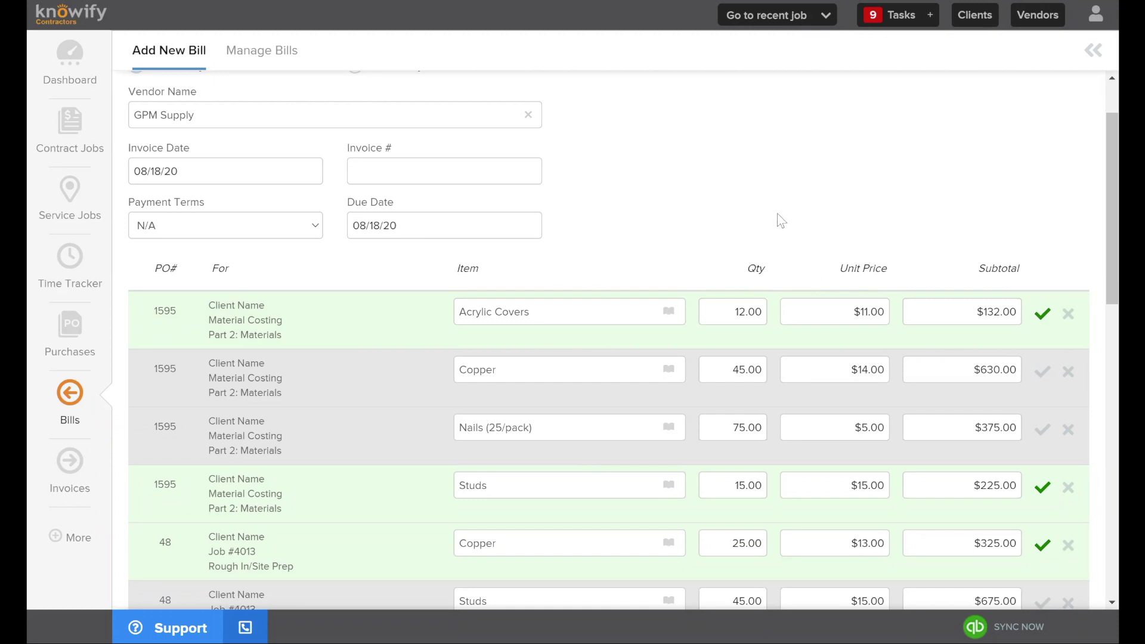
pyautogui.scroll(-15, 544, 437)
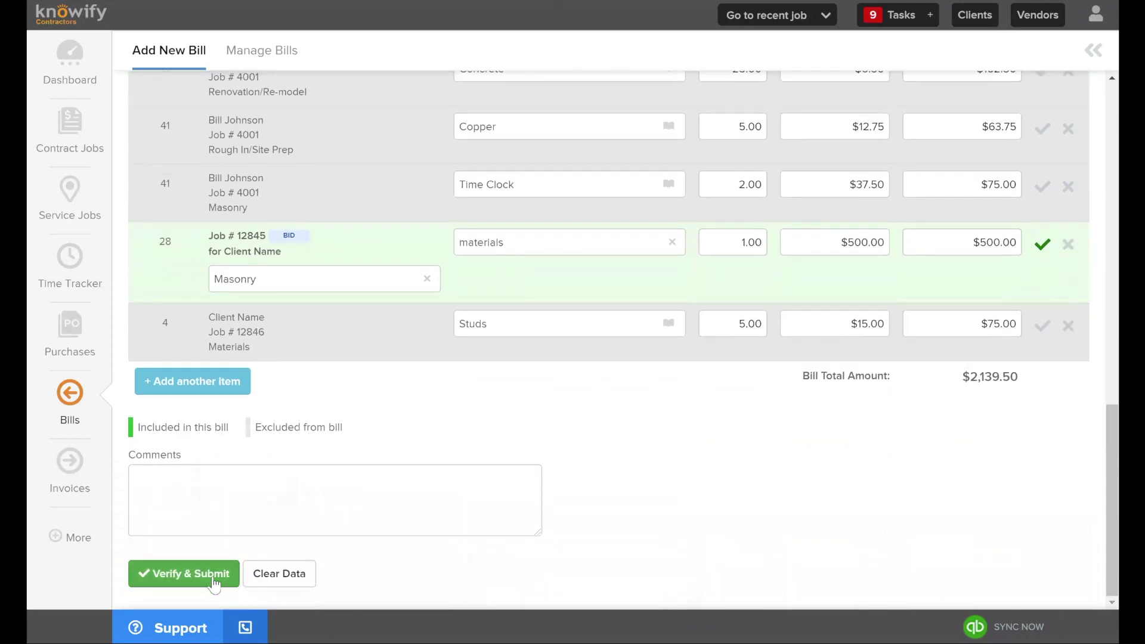
# Verify and submit the GPM Supply bill, then check its $2,139.50 outstanding amount
pyautogui.click(213, 578)
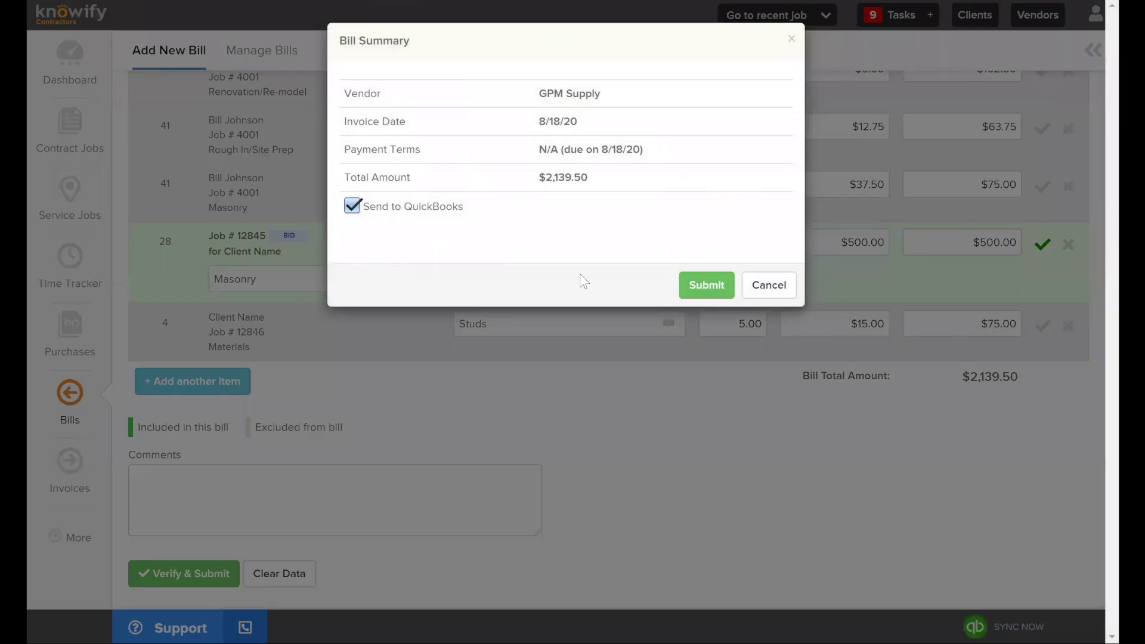
pyautogui.click(702, 285)
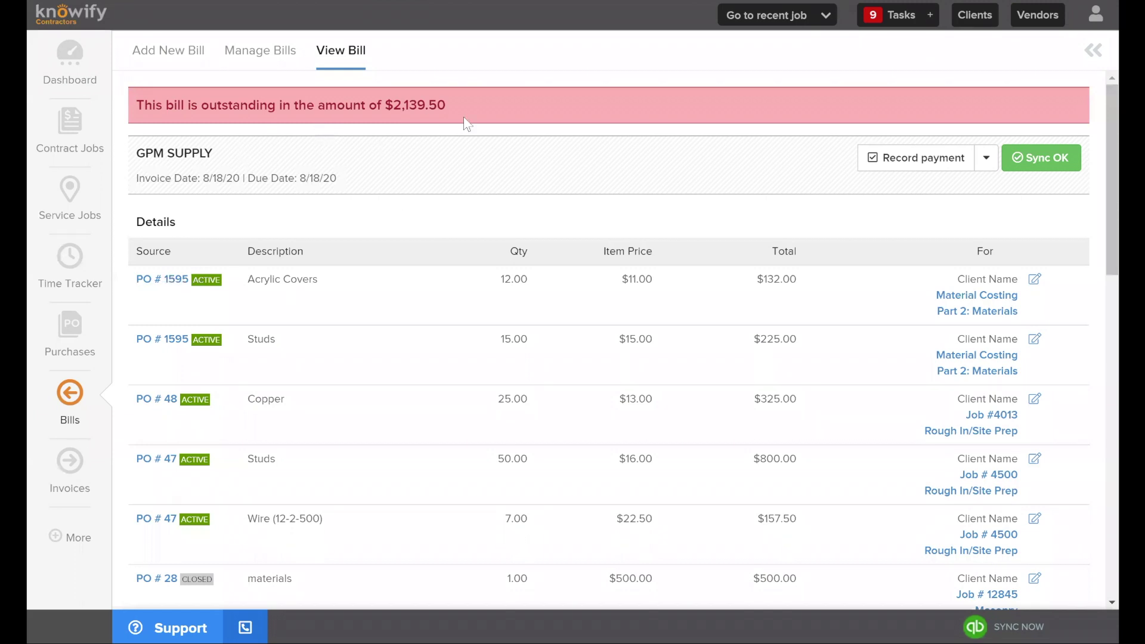
pyautogui.moveTo(447, 106); pyautogui.dragTo(382, 111)
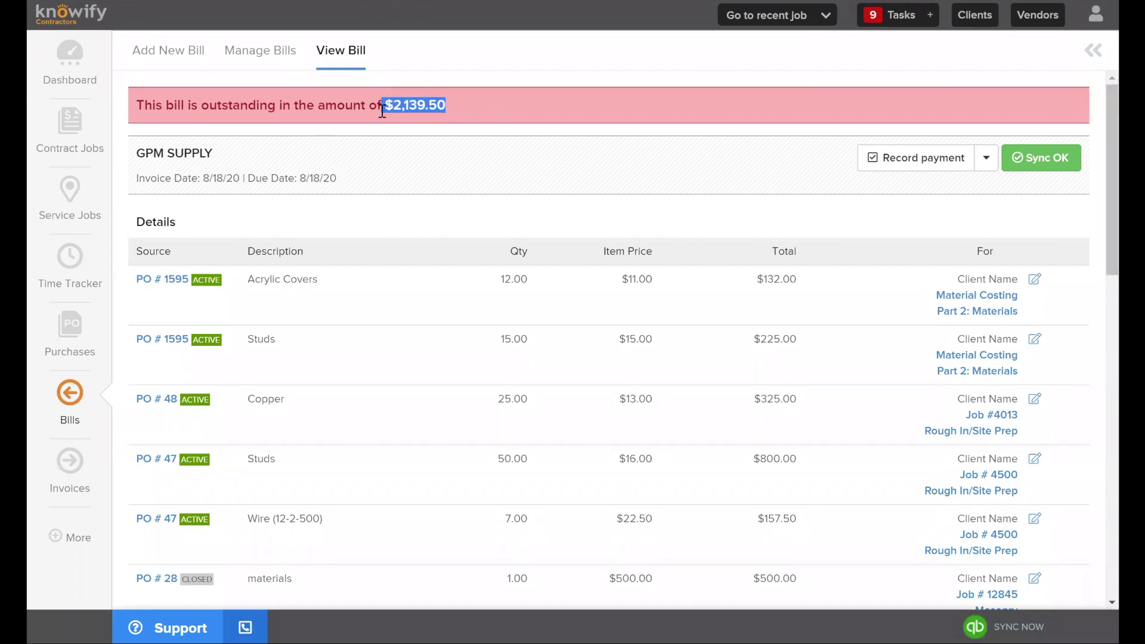
pyautogui.click(438, 90)
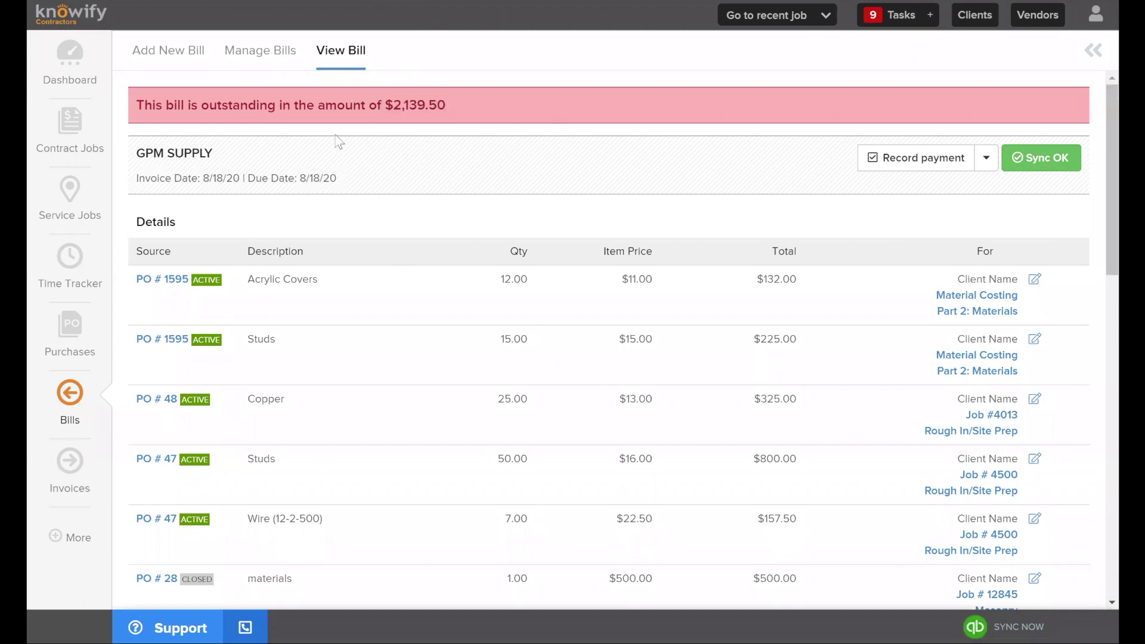
# Record a $1,570.00 payment on the bill with memo 'check # 24974'
pyautogui.click(909, 159)
pyautogui.doubleClick(435, 113)
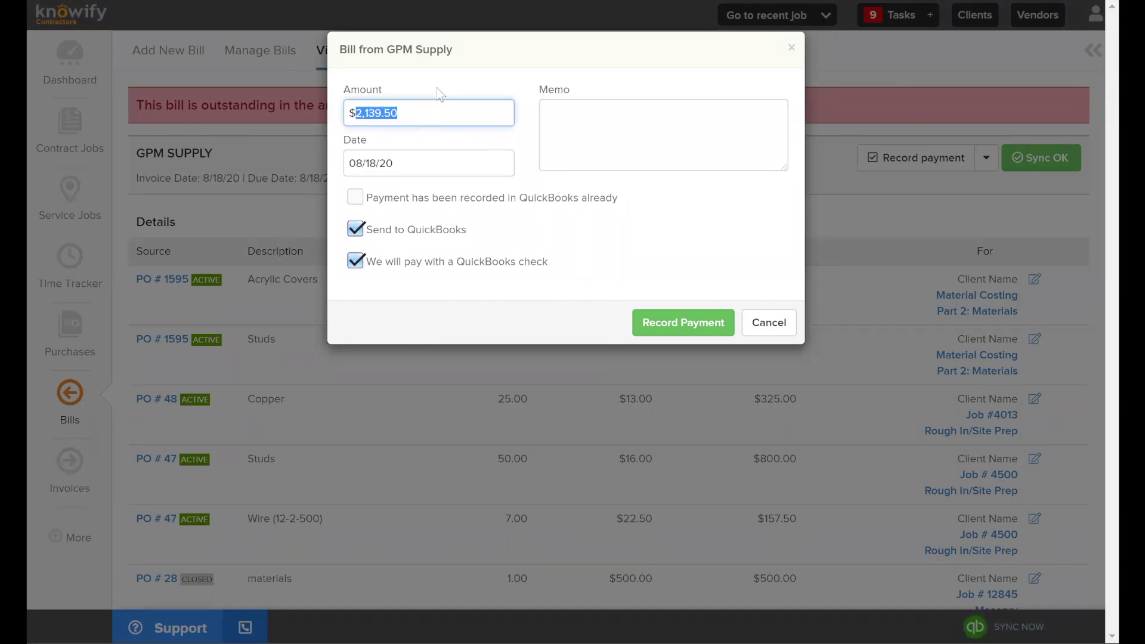
pyautogui.write('1570')
pyautogui.click(681, 151)
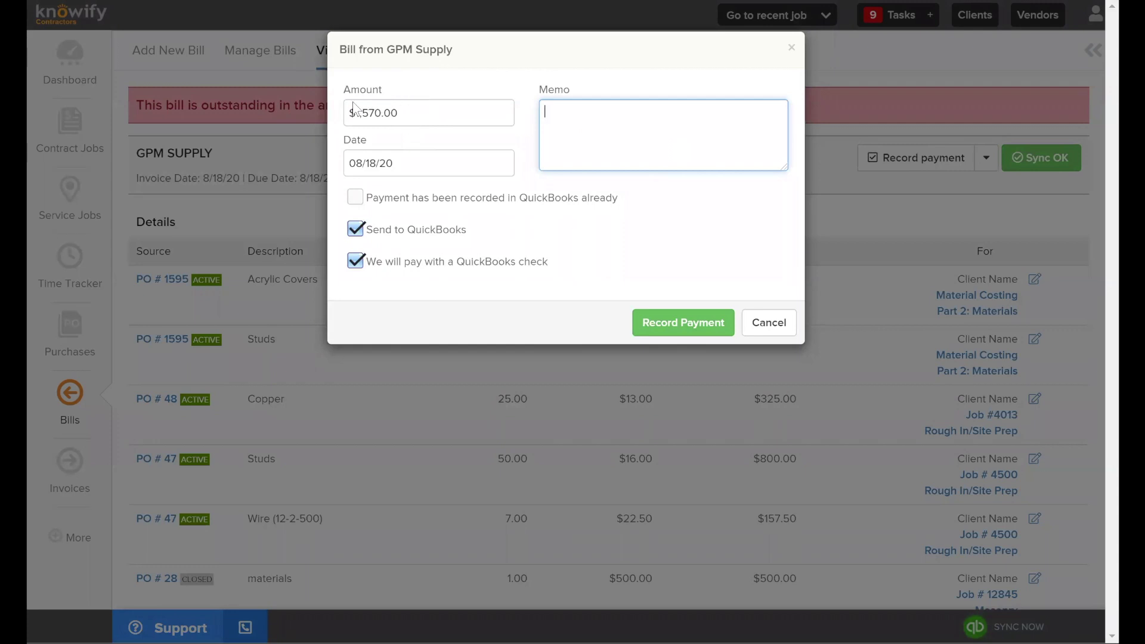
pyautogui.write('check # 24974')
pyautogui.click(715, 325)
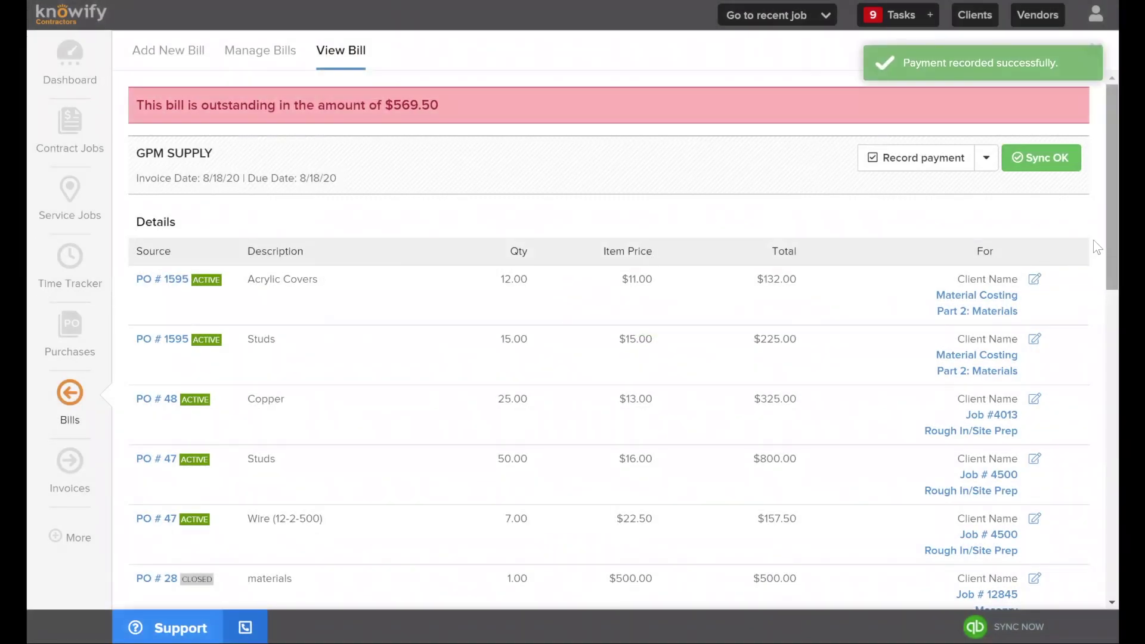
# Go to the Material Costing job from the recent jobs list
pyautogui.scroll(-7, 1031, 246)
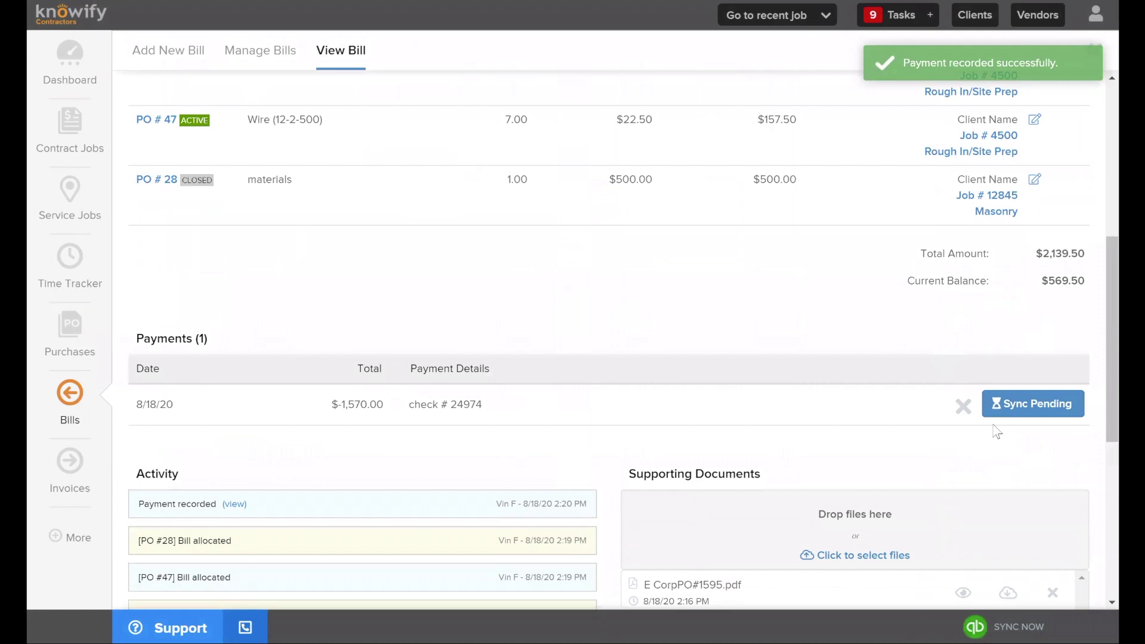
pyautogui.scroll(7, 425, 440)
pyautogui.click(775, 15)
pyautogui.click(767, 64)
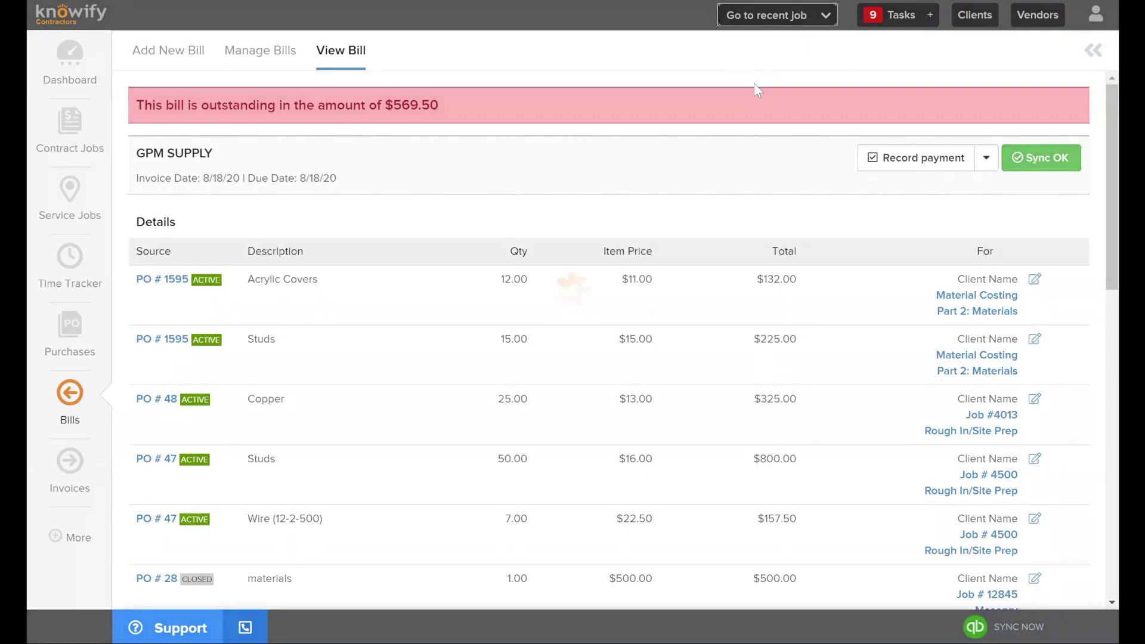
# View Material Costing's Plan & Track, check Part 2 items to order, and scroll to phase 6 Subcontractor
pyautogui.click(251, 98)
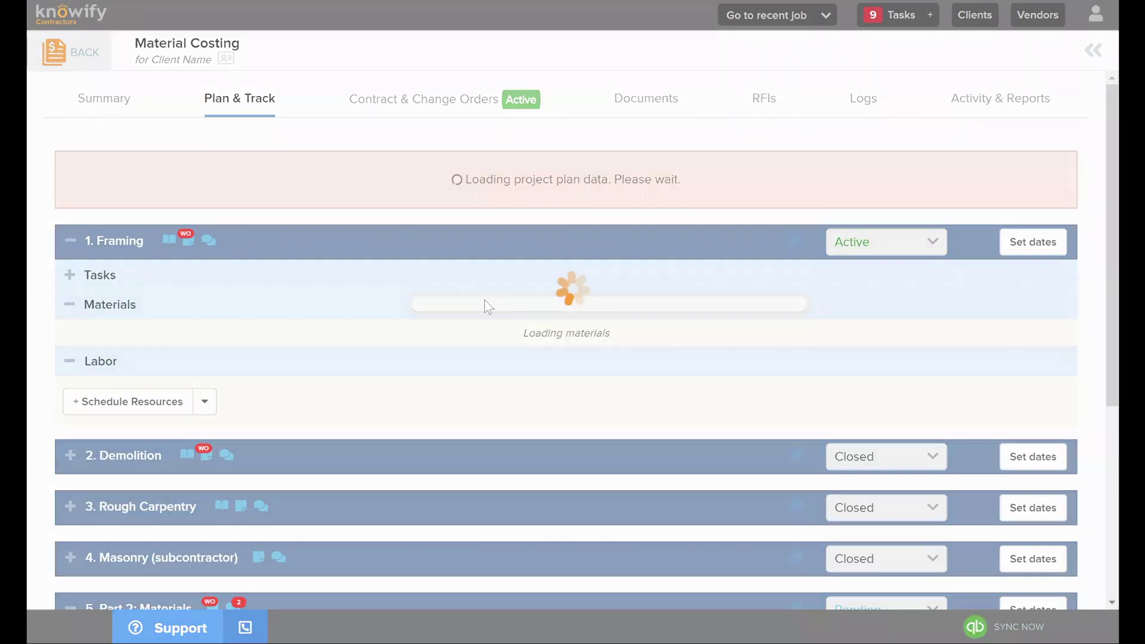
pyautogui.scroll(-15, 604, 246)
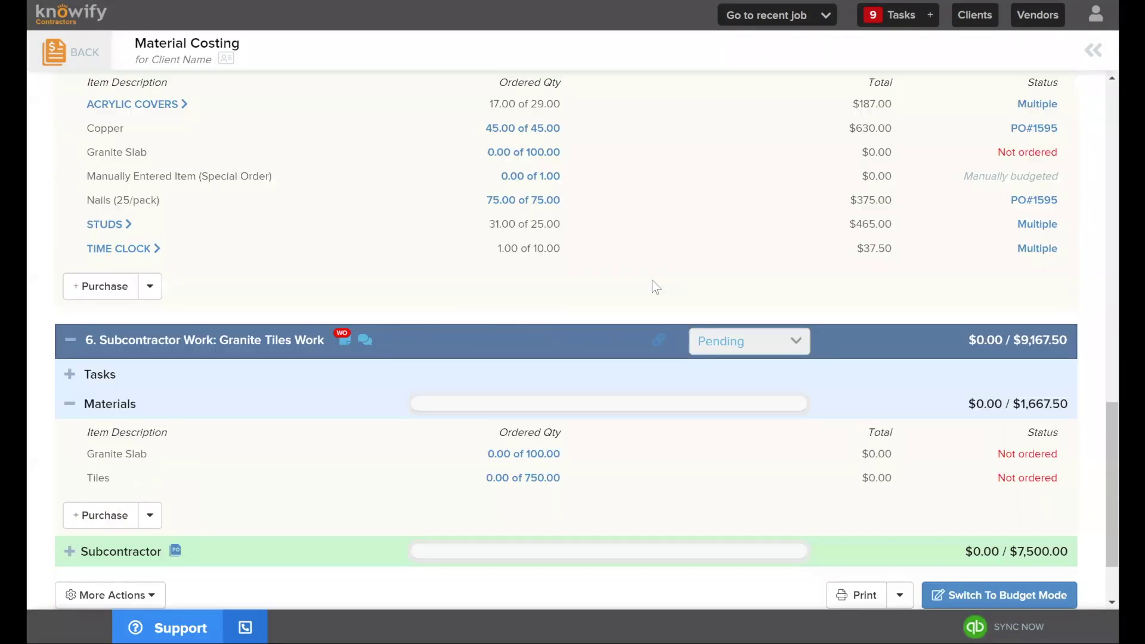
pyautogui.scroll(1, 614, 292)
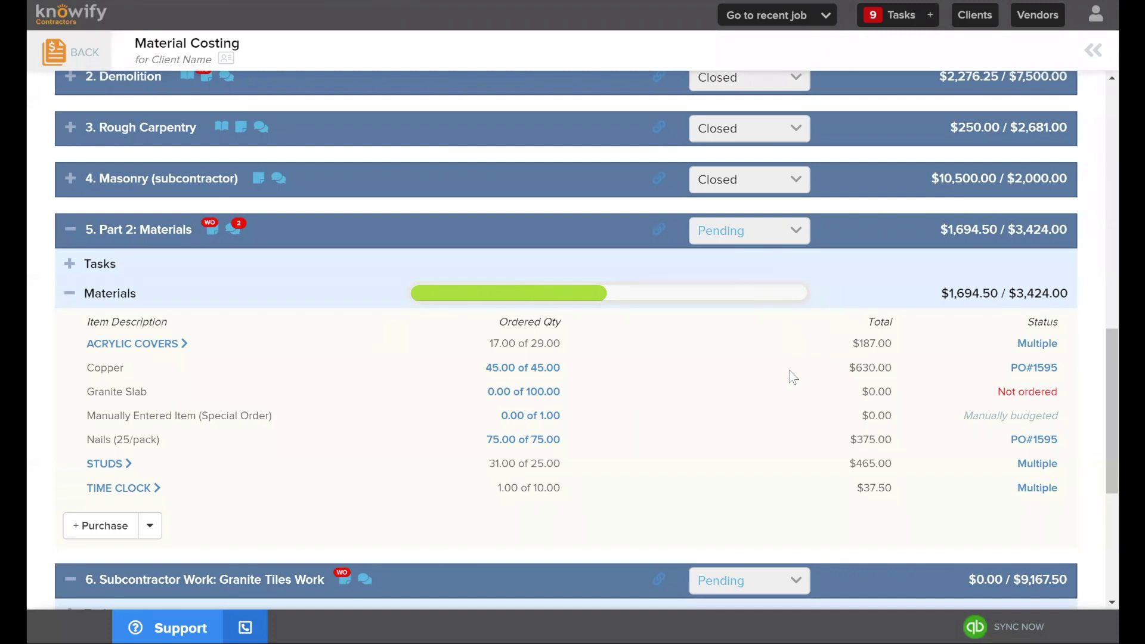
pyautogui.click(106, 528)
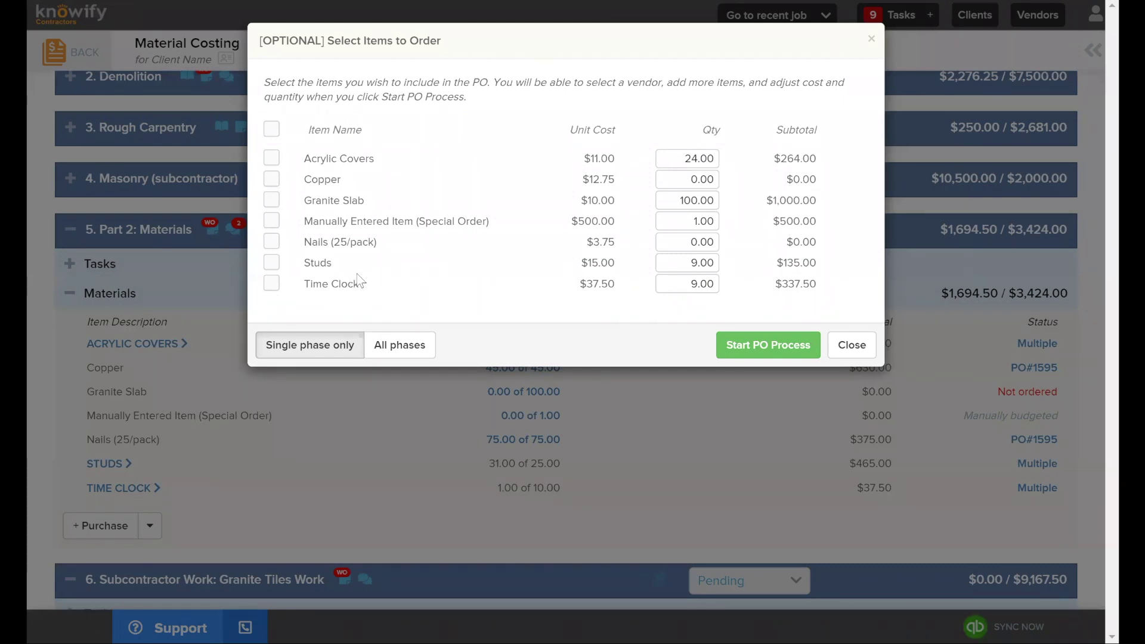
pyautogui.click(864, 355)
pyautogui.scroll(-1, 602, 238)
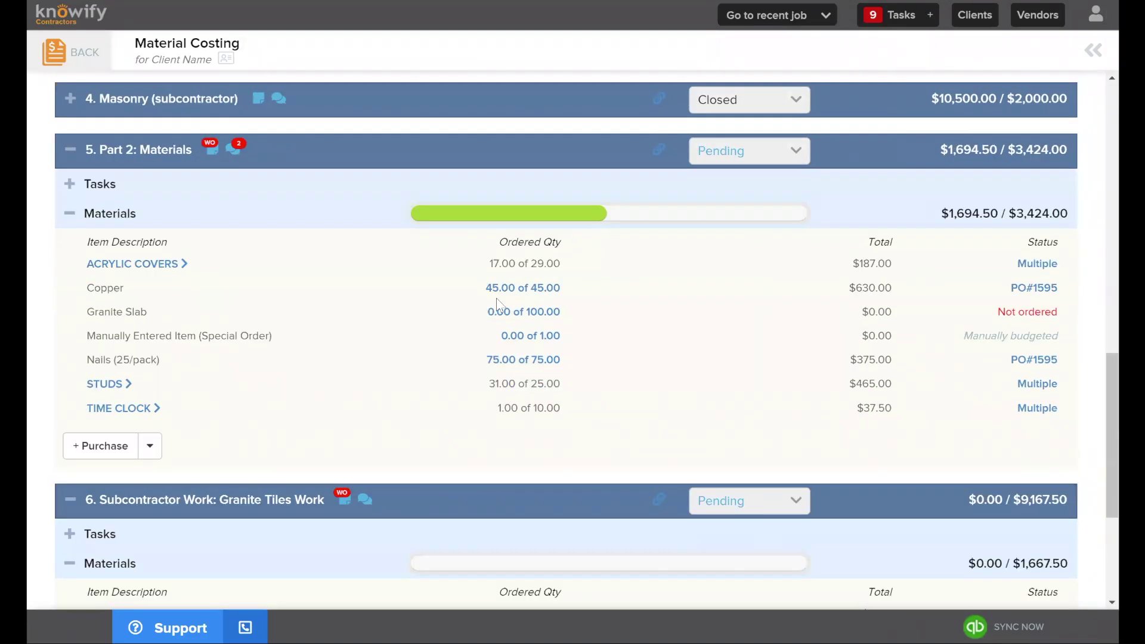
pyautogui.scroll(-2, 434, 352)
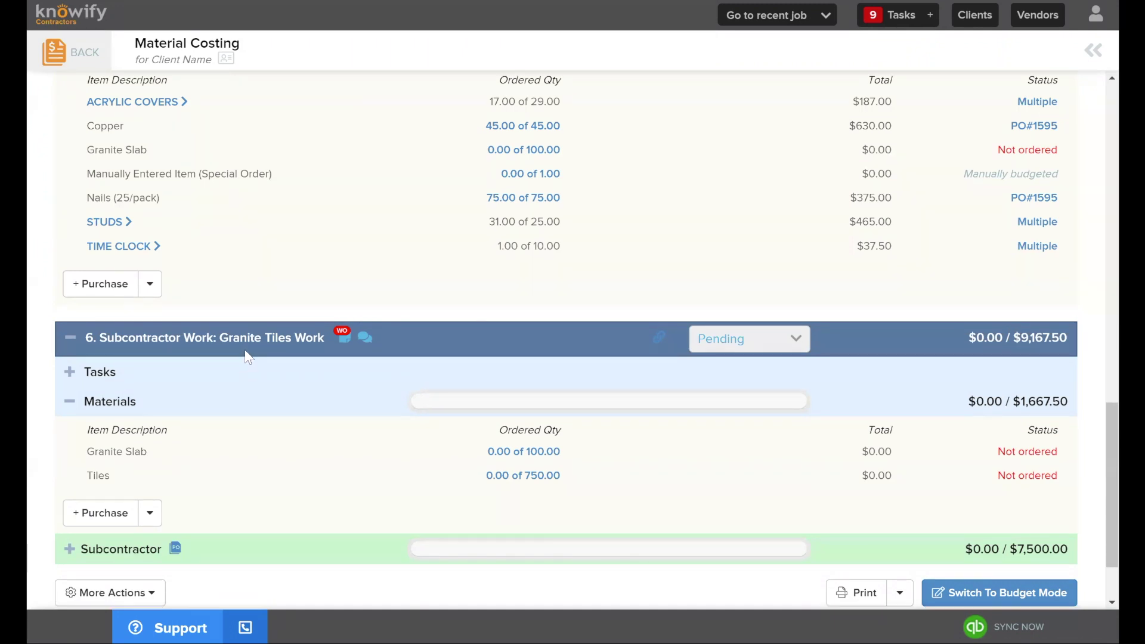
pyautogui.scroll(-1, 239, 388)
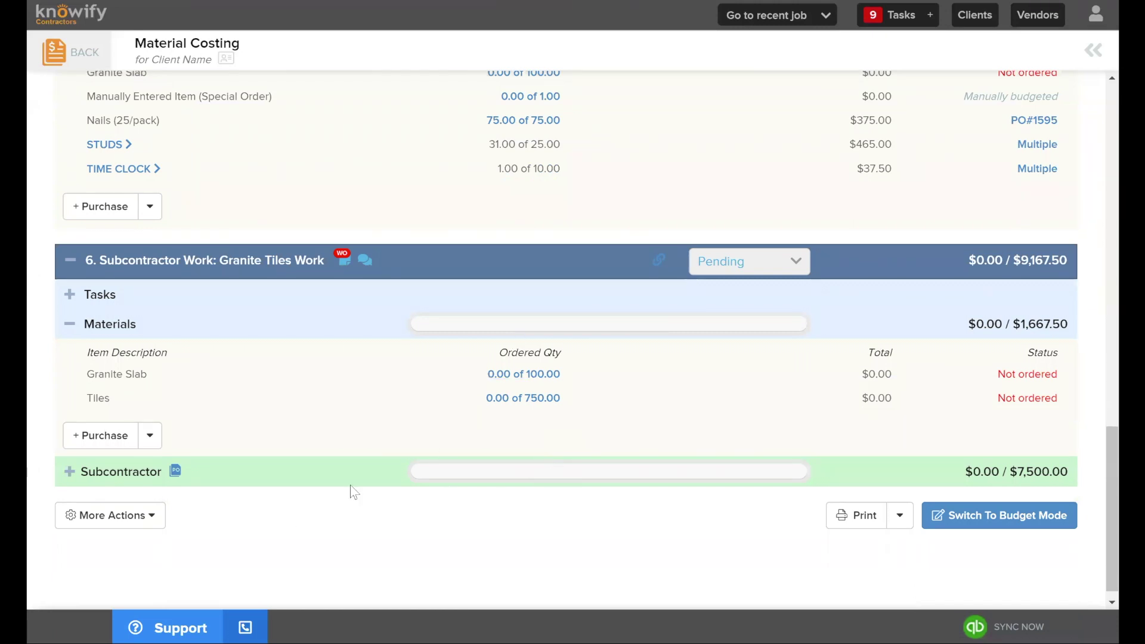
# Expand phase 6's Subcontractor row to show the Granite Tiles Work PO #1593 contract for $7,500.00
pyautogui.click(378, 476)
pyautogui.scroll(-1, 402, 454)
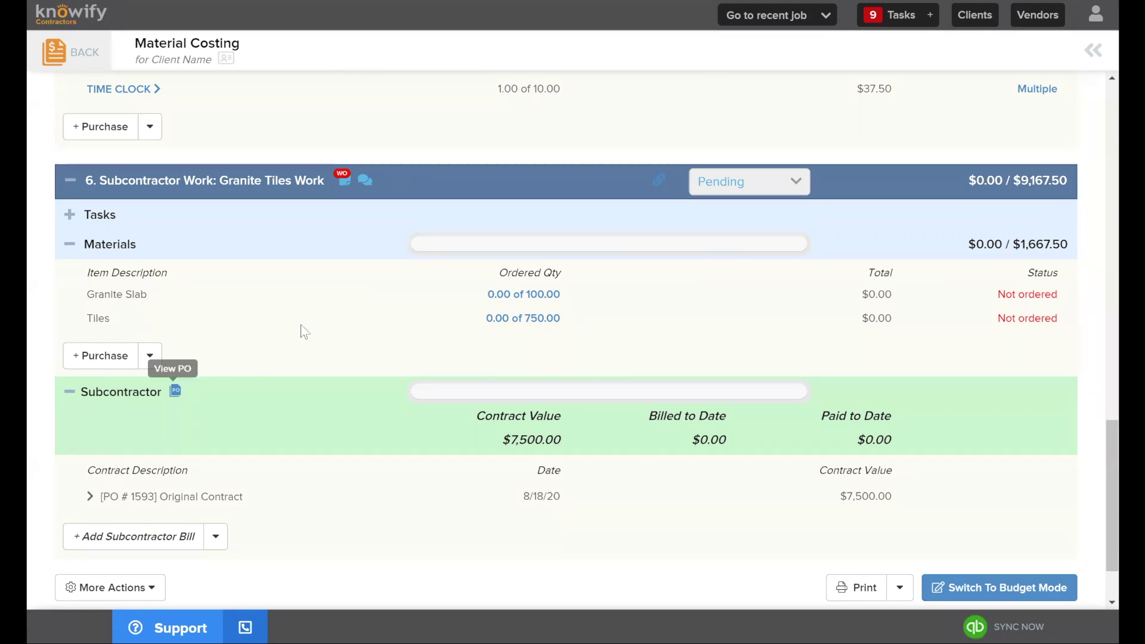
pyautogui.scroll(1, 342, 252)
pyautogui.scroll(-1, 322, 262)
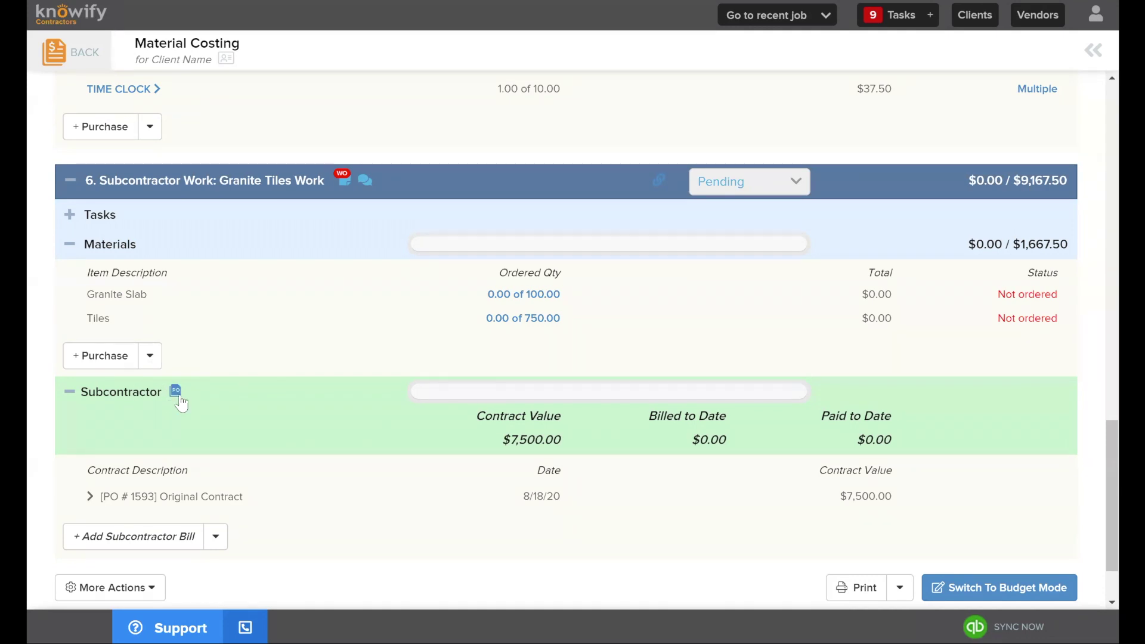
# Open subcontractor purchase order PO #1593 and check its open $7,500.00 balance
pyautogui.click(176, 392)
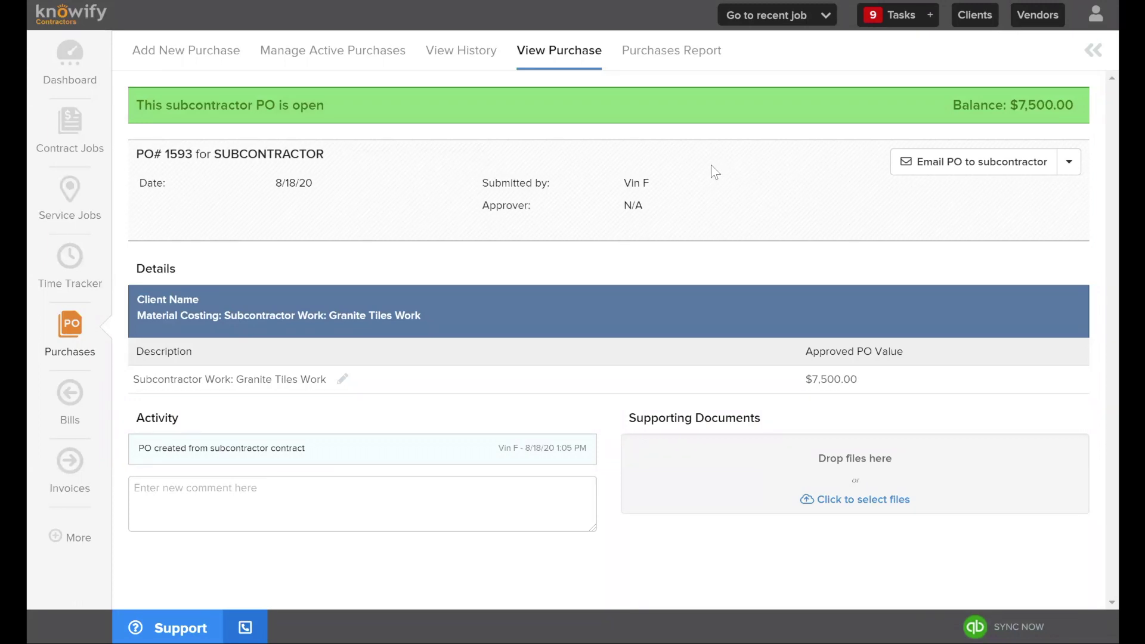
pyautogui.moveTo(1018, 106); pyautogui.dragTo(952, 106)
pyautogui.doubleClick(1073, 104)
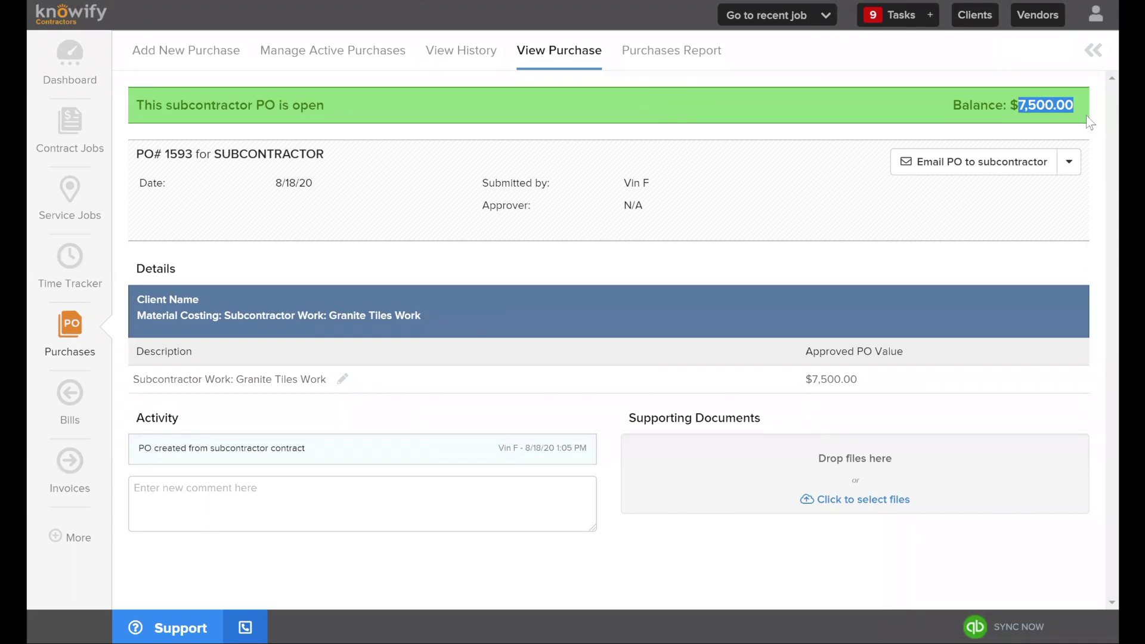
pyautogui.click(1017, 106)
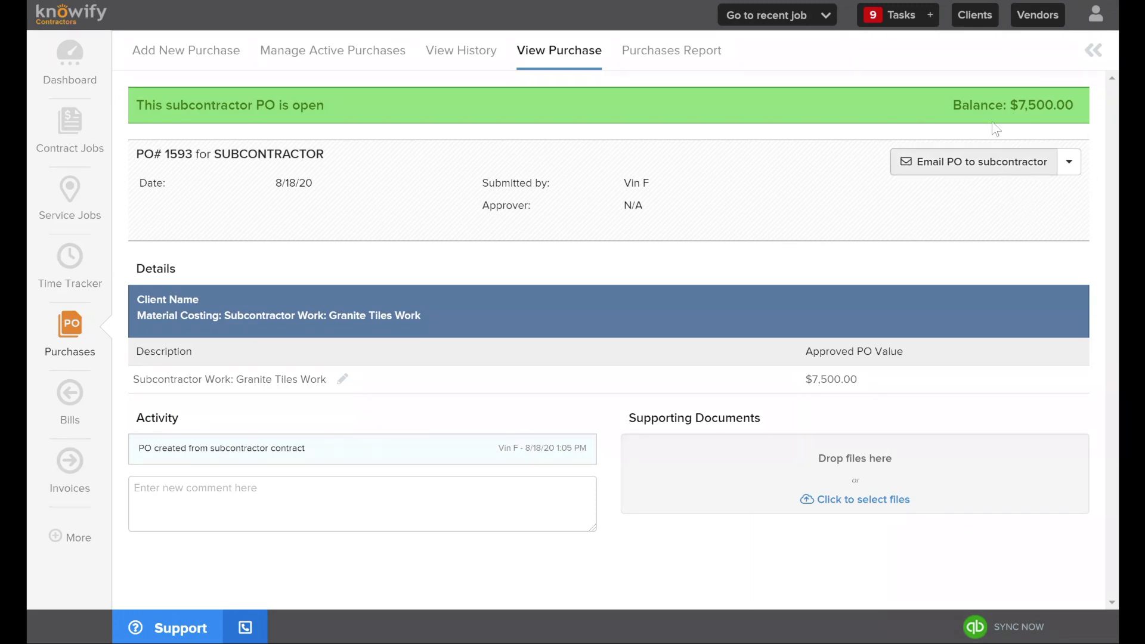
# Check the subcontractor e-mail, then download and open the PO 1593 work order as PO_1593.pdf
pyautogui.click(930, 179)
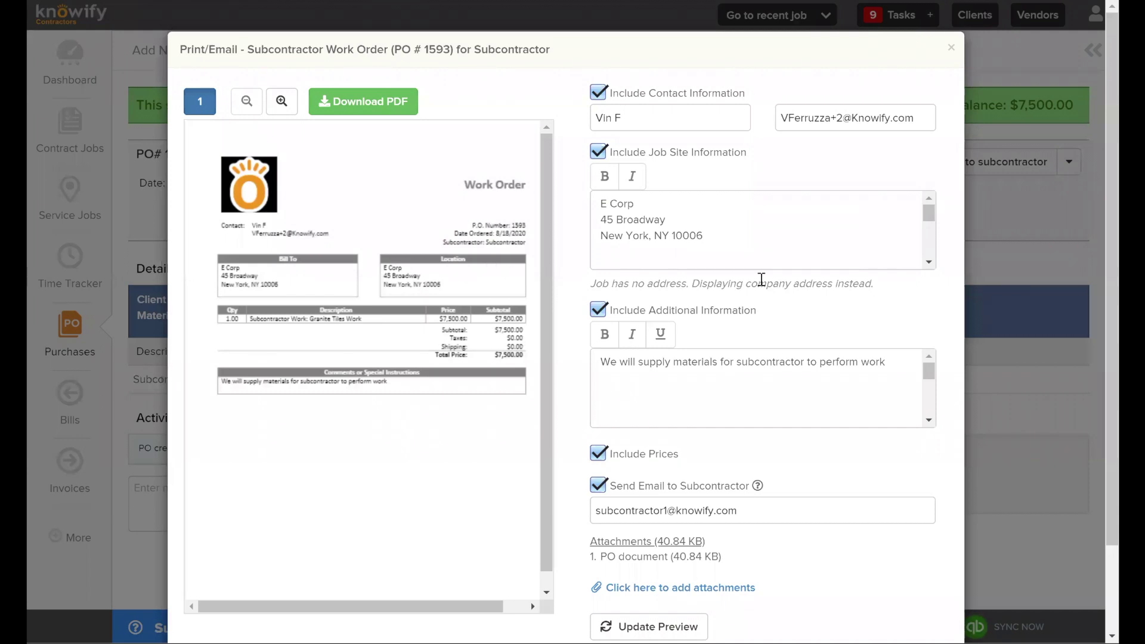
pyautogui.scroll(-3, 769, 239)
pyautogui.scroll(3, 774, 229)
pyautogui.click(782, 508)
pyautogui.tripleClick(606, 508)
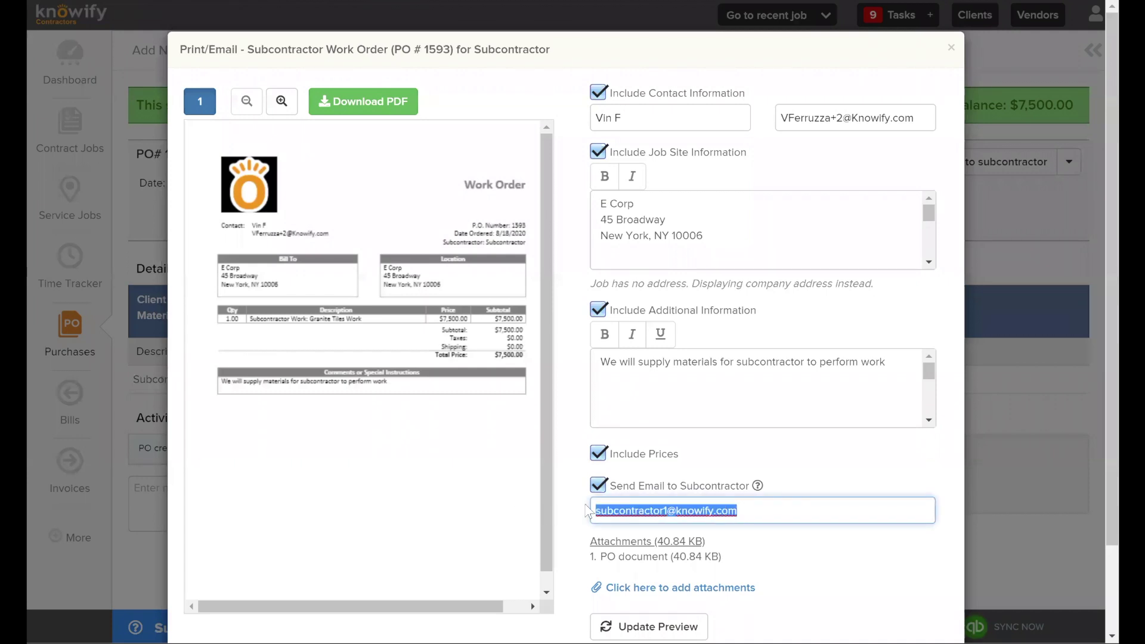
pyautogui.click(364, 101)
pyautogui.click(77, 623)
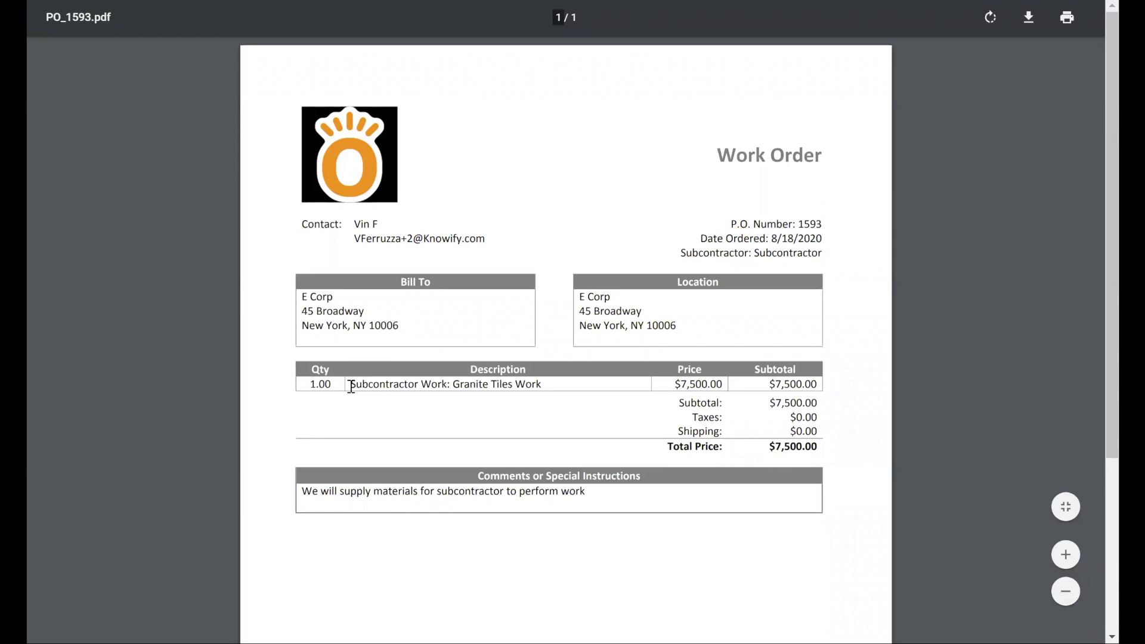
# Review the work description and P.O. Number 1593 on the PDF work order
pyautogui.moveTo(351, 387); pyautogui.dragTo(562, 378)
pyautogui.click(562, 378)
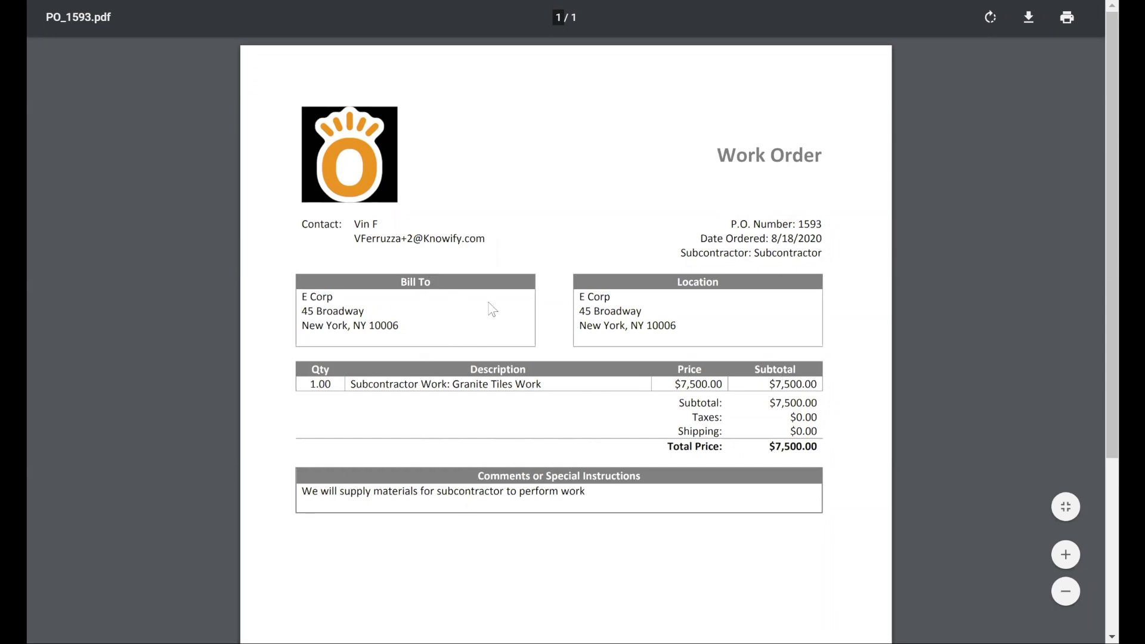
pyautogui.moveTo(729, 221); pyautogui.dragTo(821, 225)
pyautogui.click(822, 224)
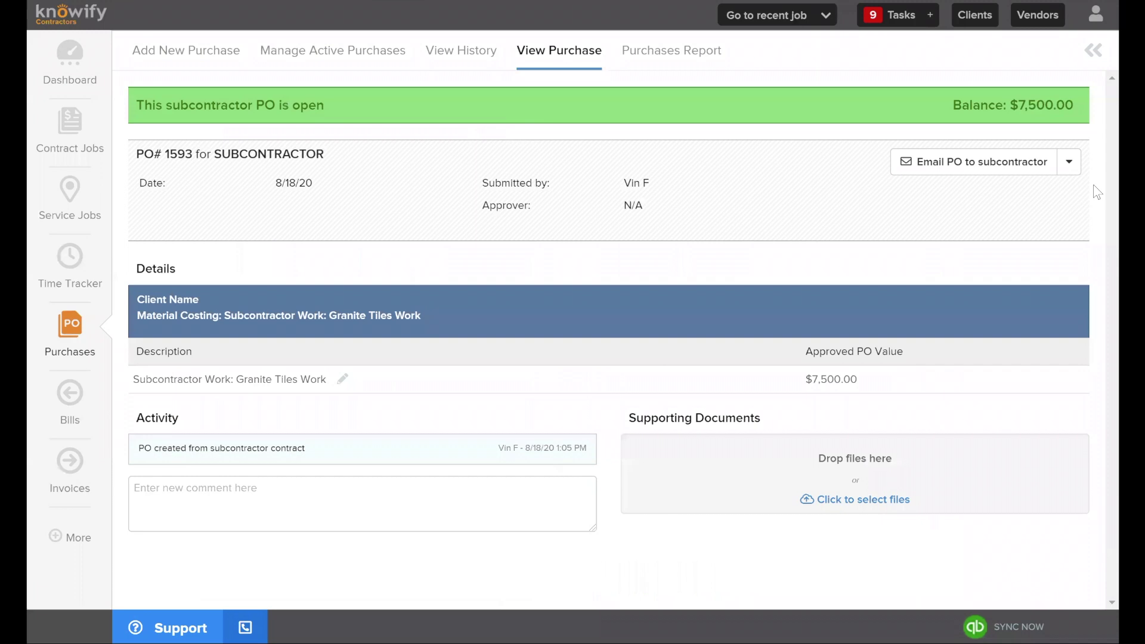
# Create a bill for PO 1593, pre-filled with the $7,500.00 Granite Tiles Work item
pyautogui.click(1068, 162)
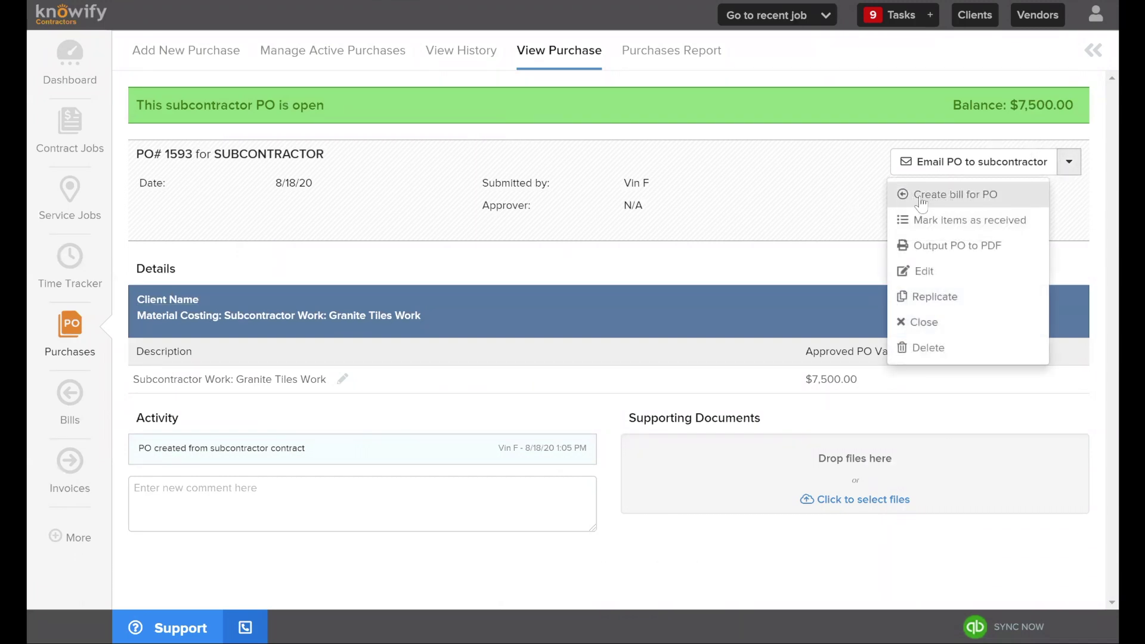
pyautogui.click(962, 195)
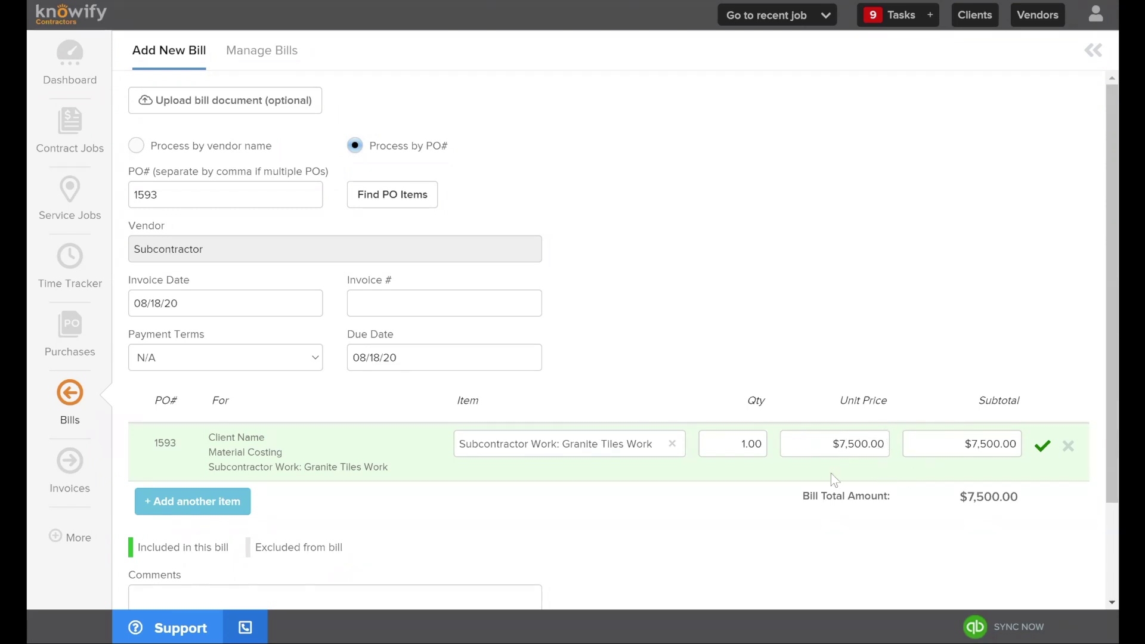
# Change the bill line's unit price to 2,500 and submit the bill from the Bill Summary
pyautogui.click(819, 448)
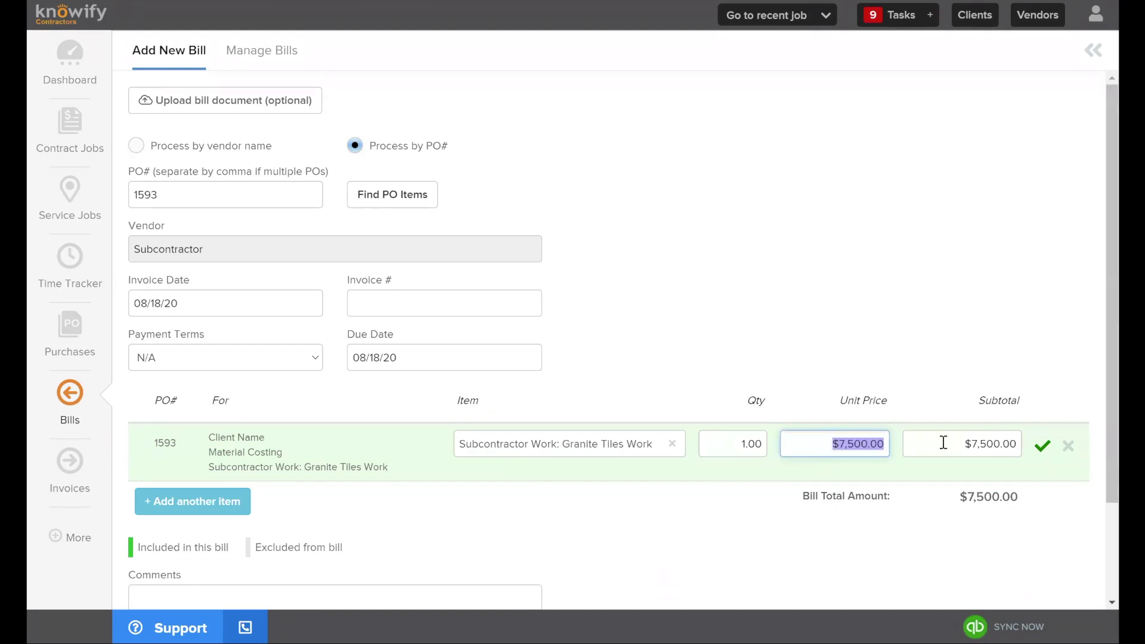
pyautogui.write('2,500')
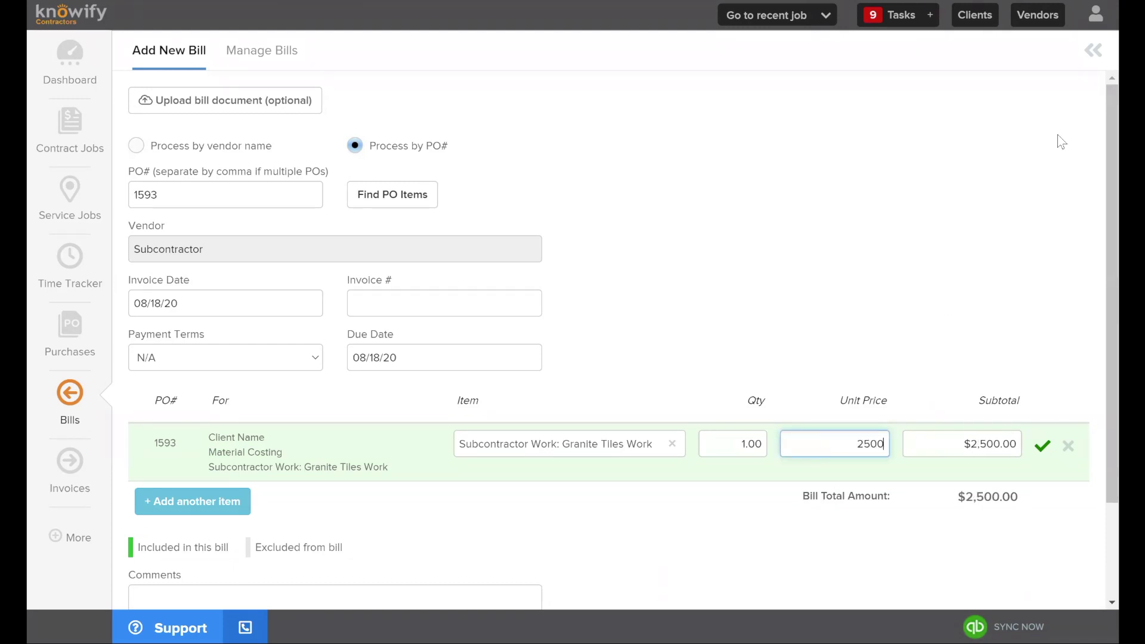
pyautogui.click(968, 158)
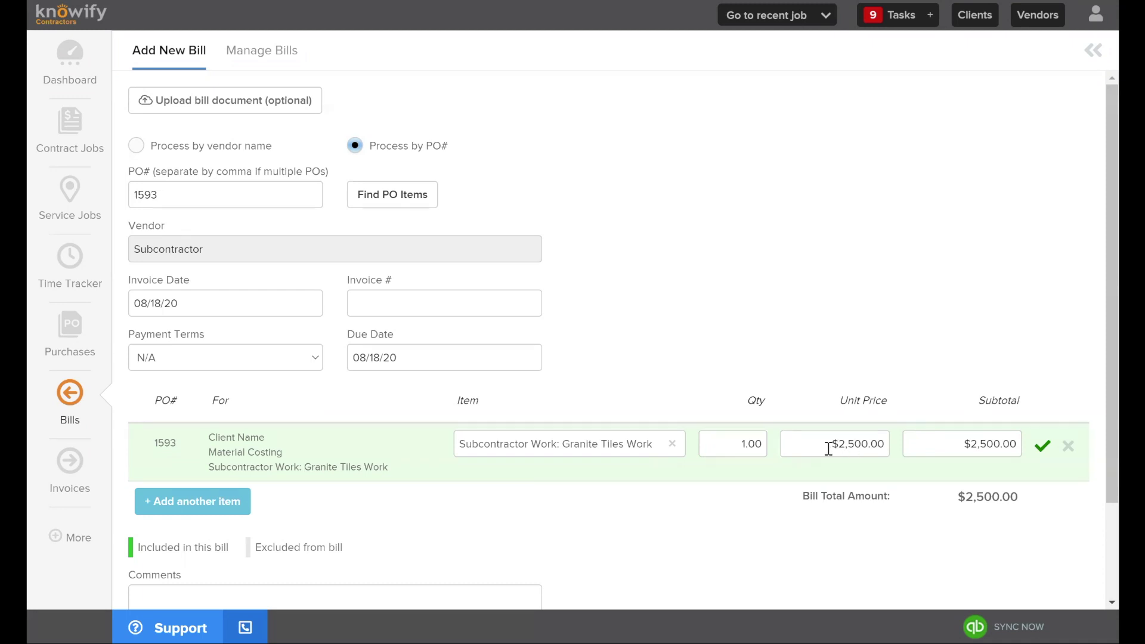
pyautogui.scroll(-2, 507, 426)
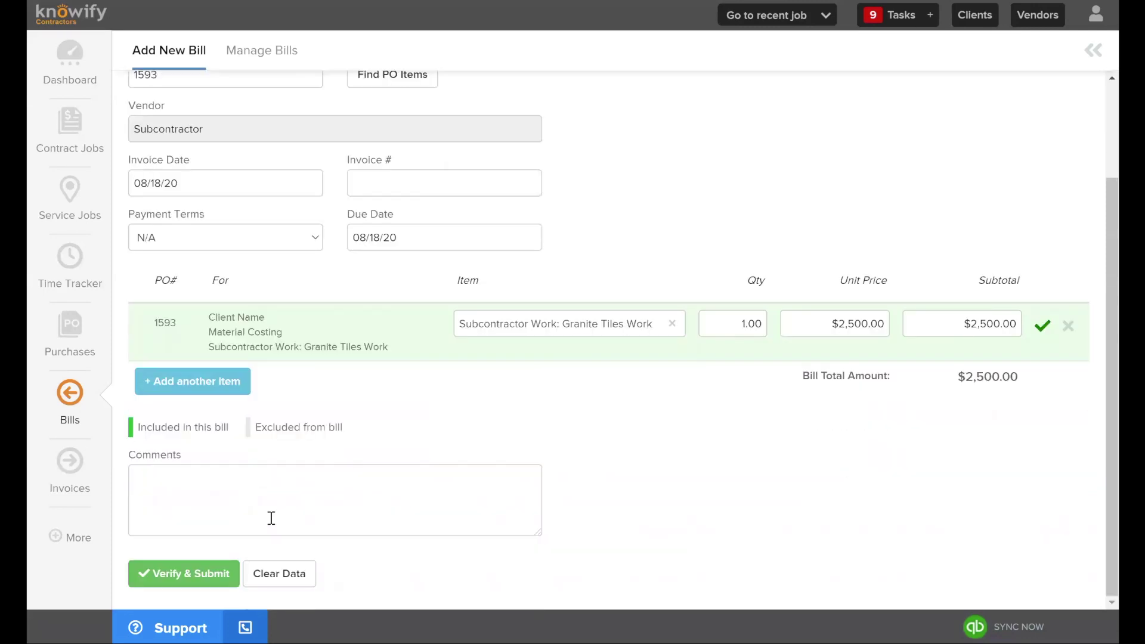
pyautogui.click(184, 573)
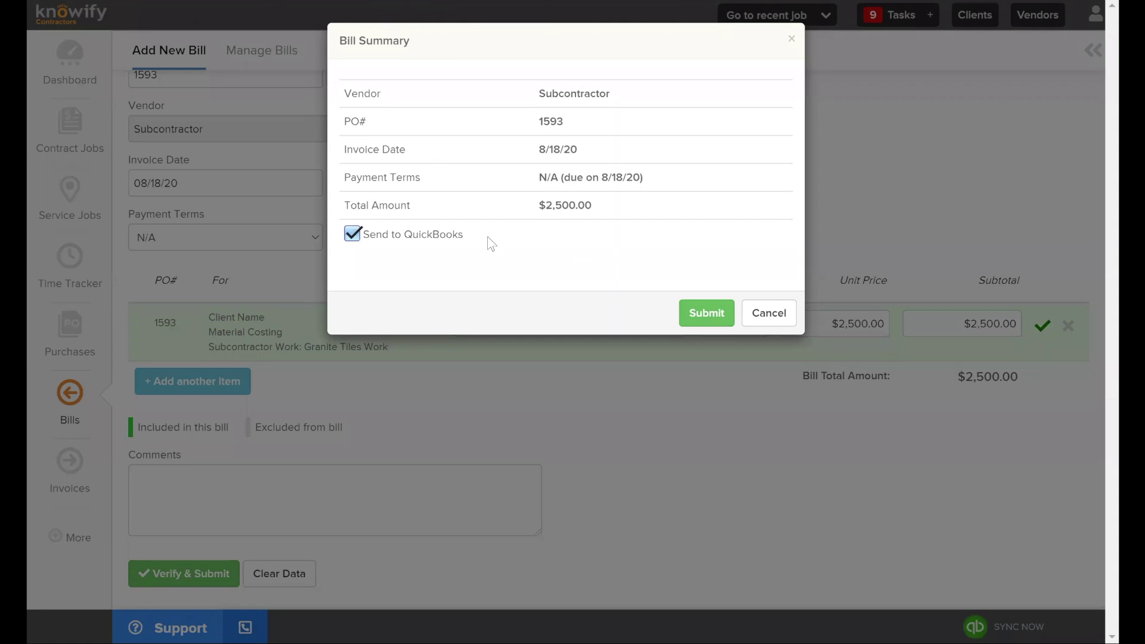
pyautogui.moveTo(488, 236); pyautogui.dragTo(363, 238)
pyautogui.click(504, 251)
pyautogui.click(689, 316)
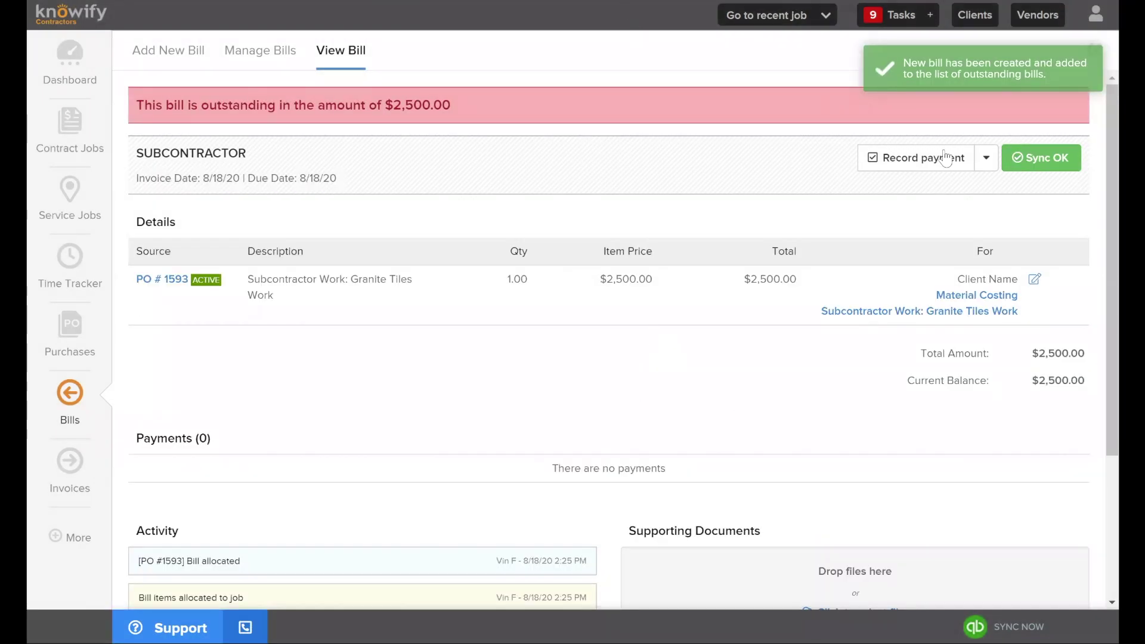
# Record a $1,750 payment with an ACH reference memo, then go to the Material Costing job
pyautogui.click(946, 159)
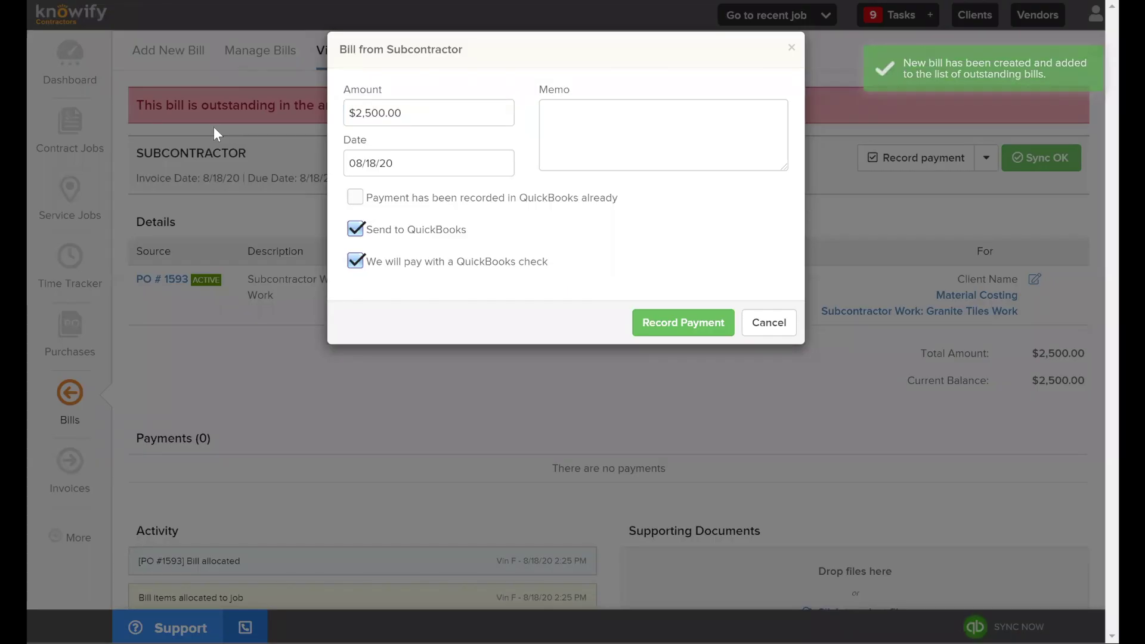
pyautogui.tripleClick(427, 122)
pyautogui.write('1750')
pyautogui.click(644, 154)
pyautogui.write('ACH # 43863553')
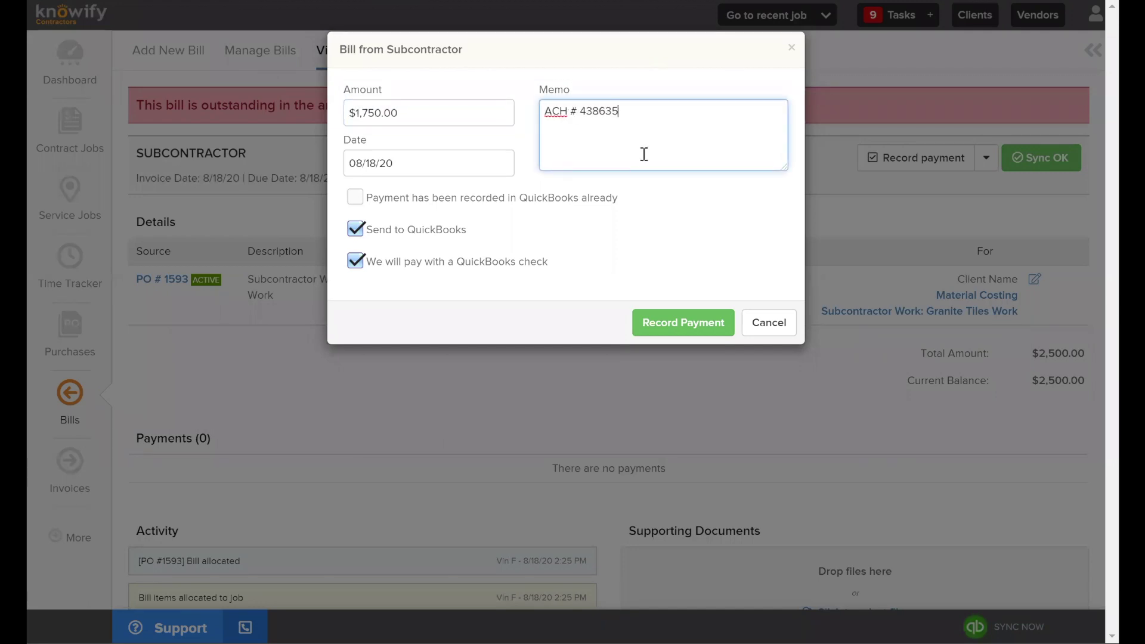
pyautogui.click(675, 319)
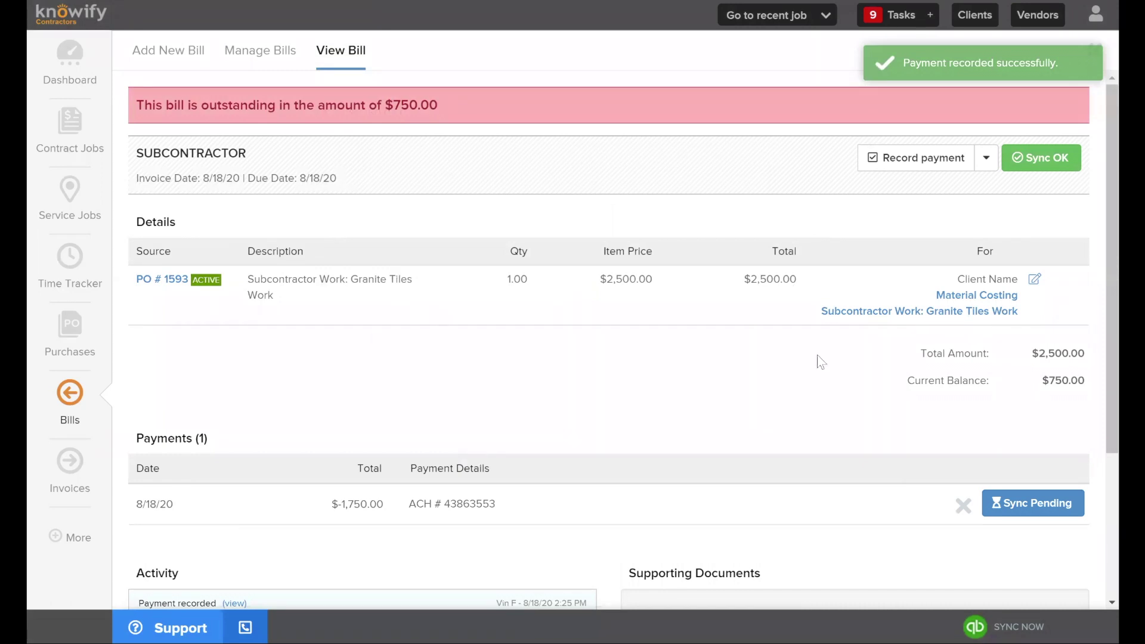
pyautogui.click(958, 298)
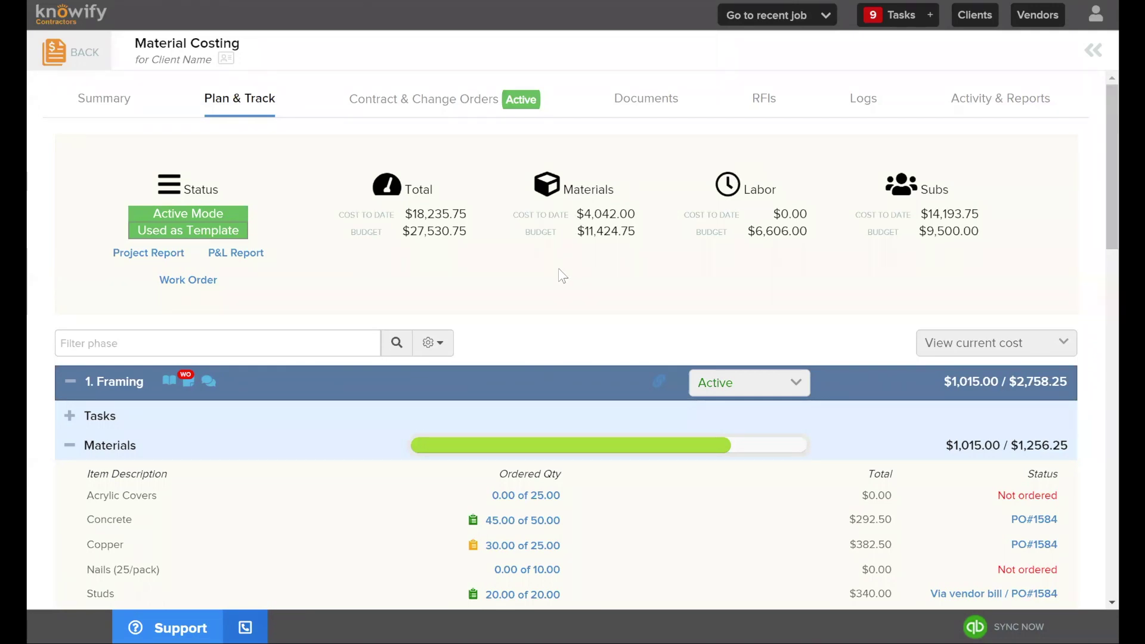
# Expand phase 6's Subcontractor to see $2,500.00 billed and $1,750.00 paid against $7,500.00
pyautogui.scroll(-15, 598, 261)
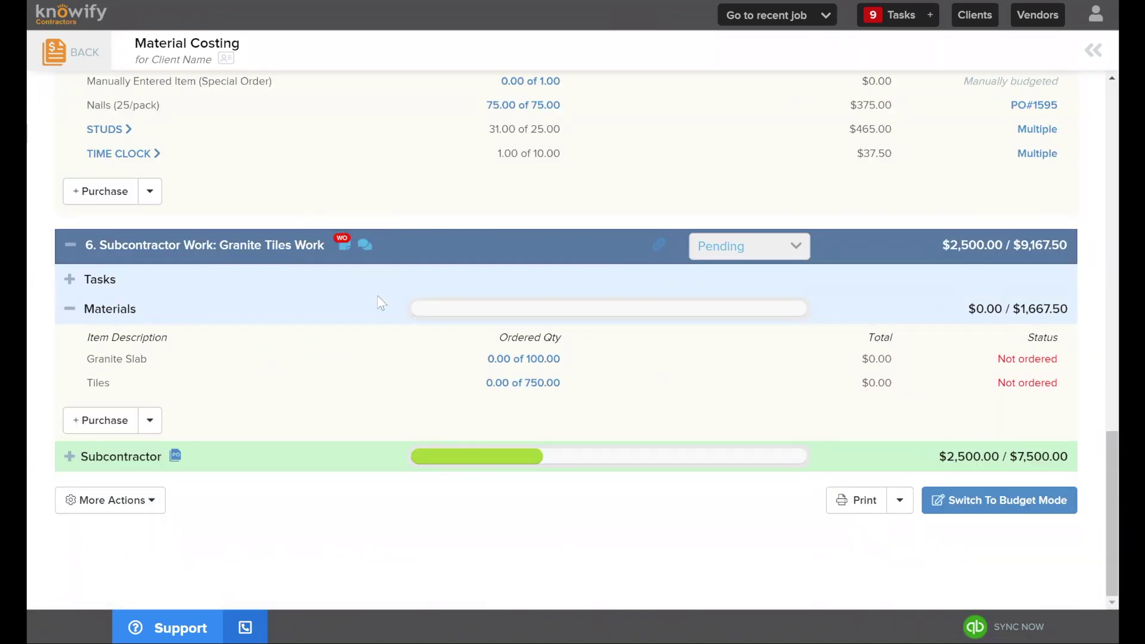
pyautogui.click(345, 452)
pyautogui.scroll(-4, 349, 457)
pyautogui.scroll(3, 535, 283)
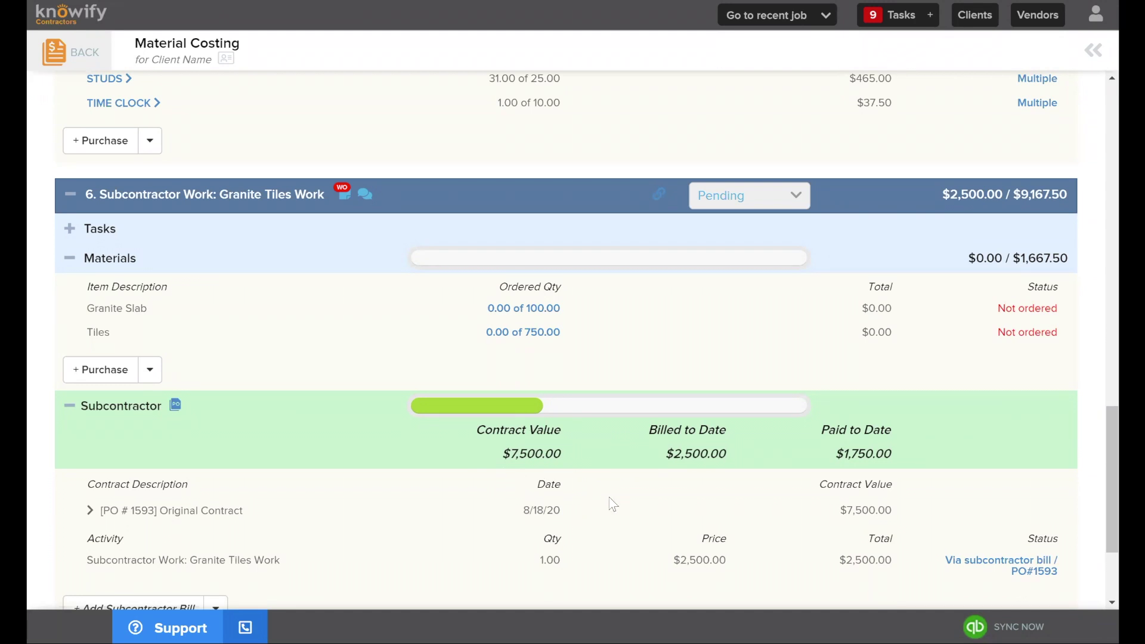
pyautogui.scroll(-1, 607, 497)
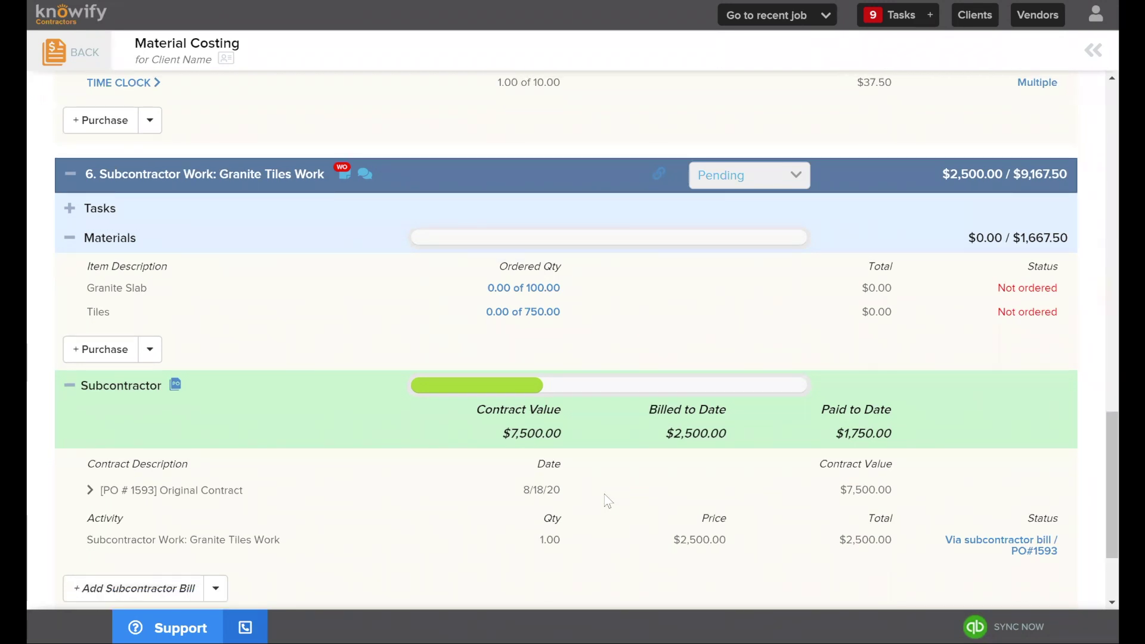
pyautogui.scroll(-1, 607, 499)
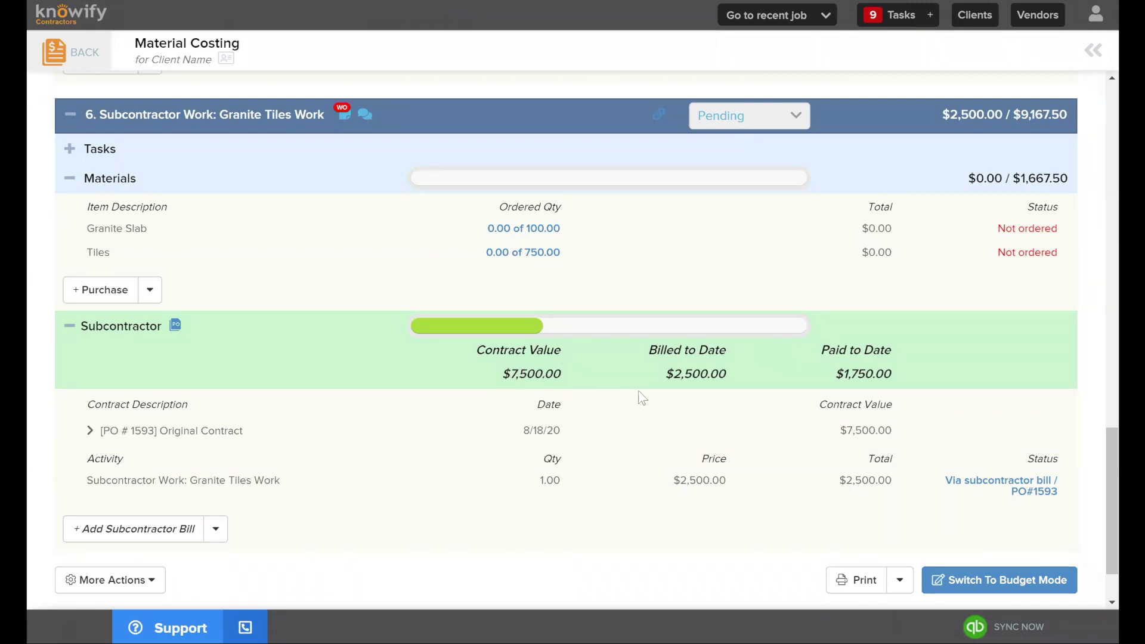
pyautogui.scroll(-2, 518, 413)
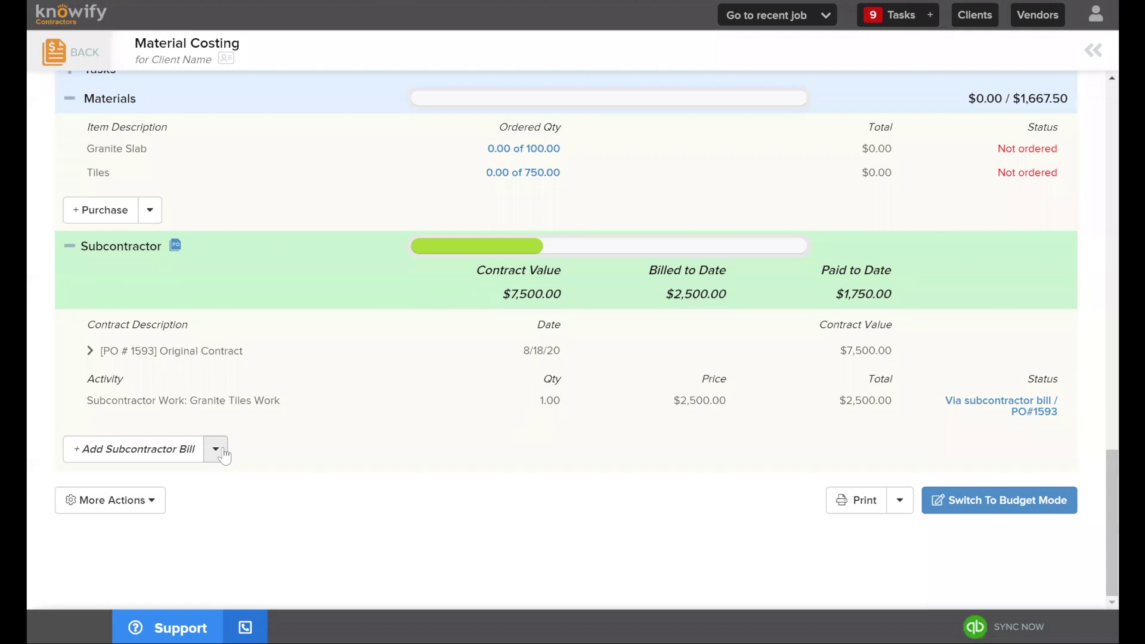
# Start a change order on the subcontractor contract with an amount of $2,500
pyautogui.click(226, 453)
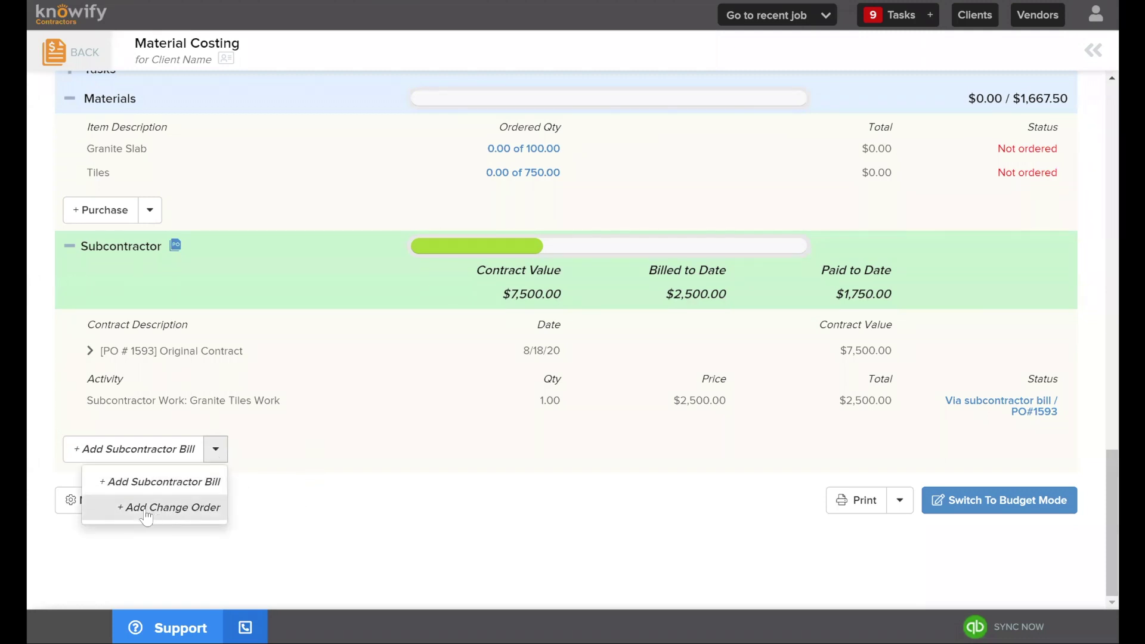
pyautogui.click(197, 511)
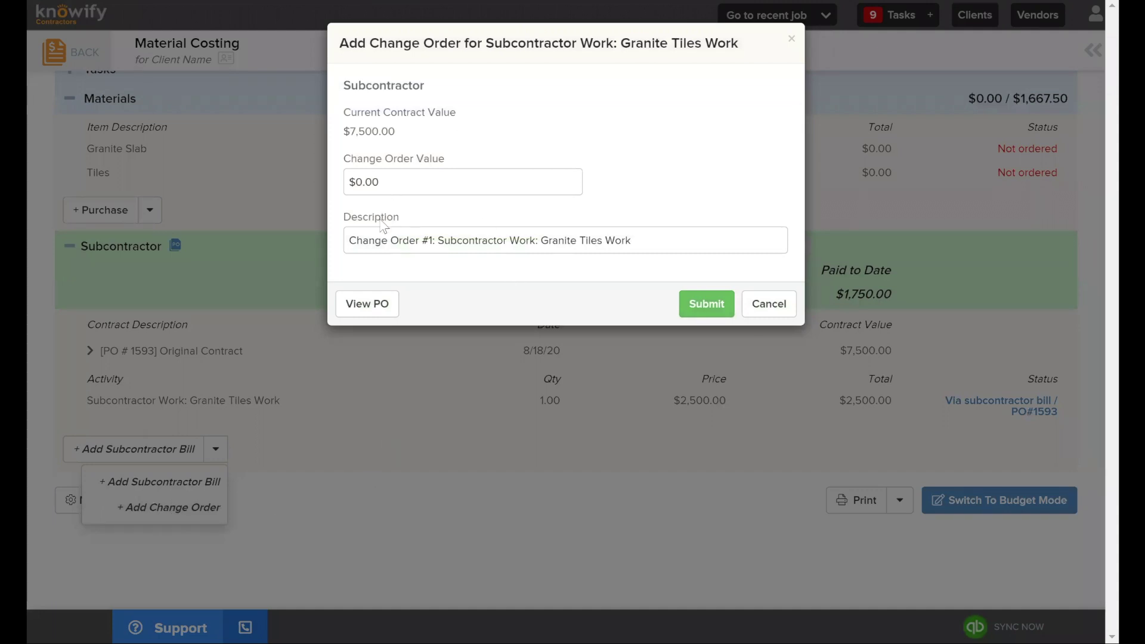
pyautogui.click(391, 182)
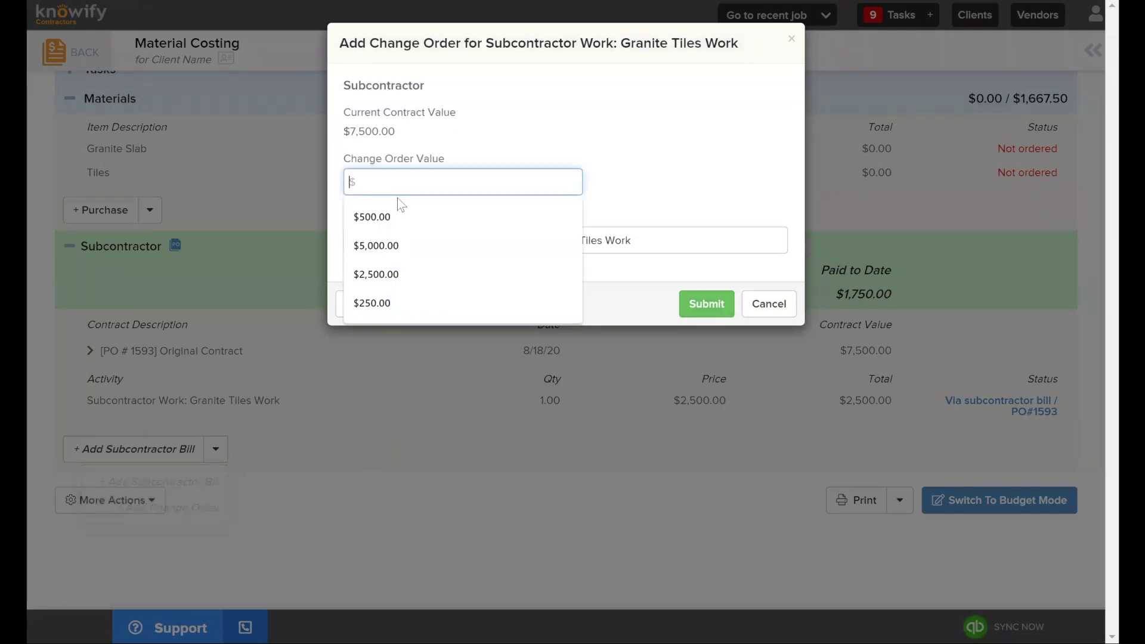
pyautogui.write('2500')
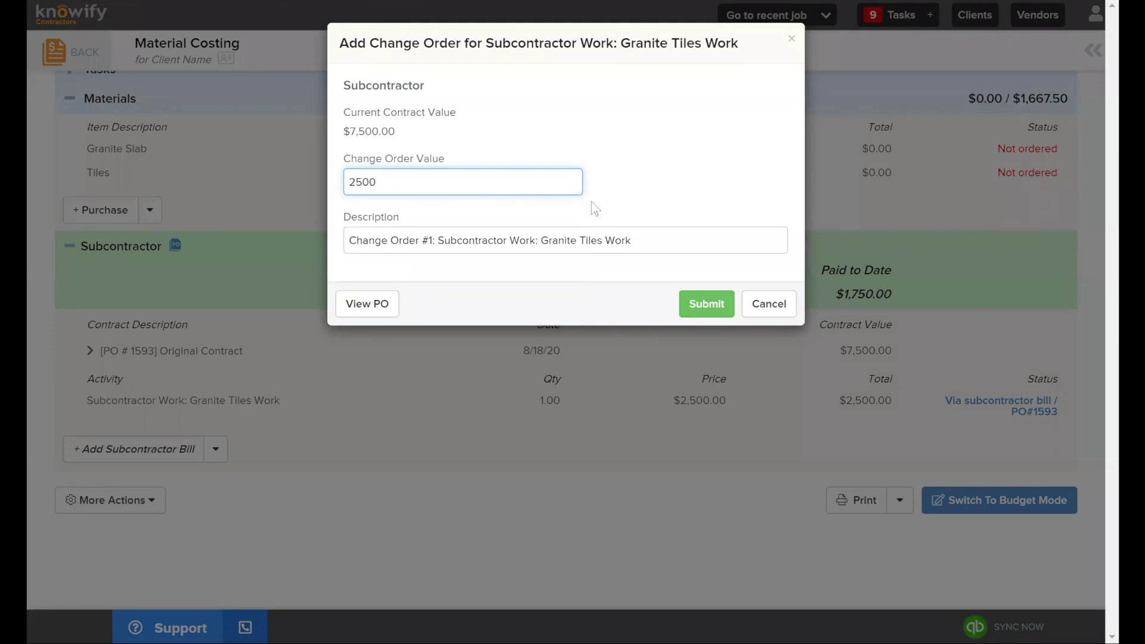
pyautogui.click(520, 131)
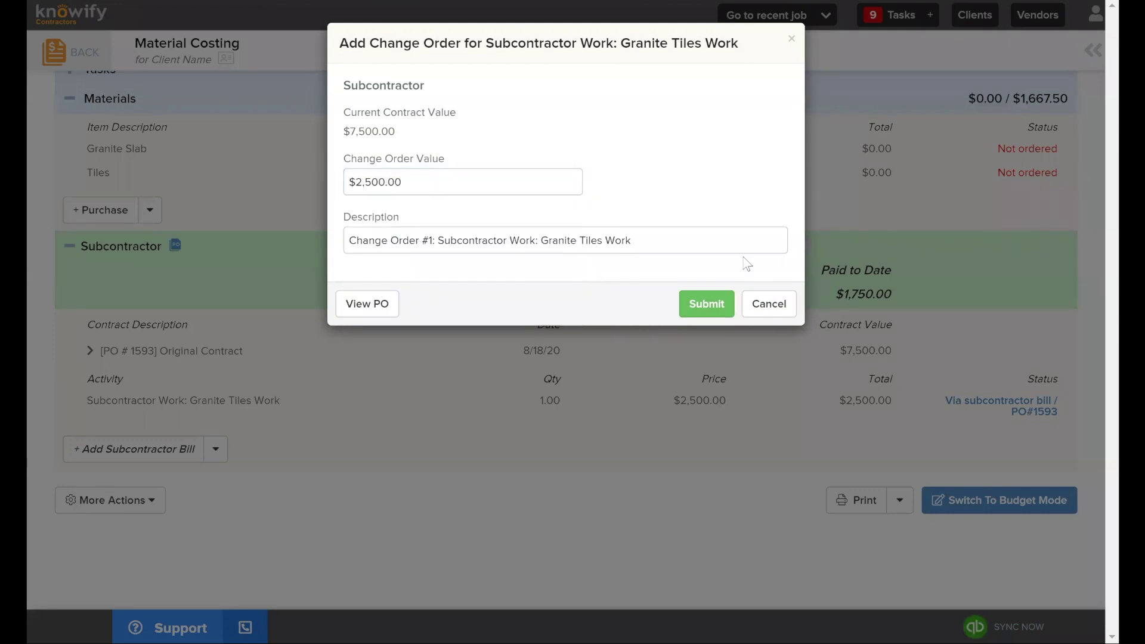
# Describe Change Order #1 as 'More Materials', then submit and confirm it
pyautogui.moveTo(692, 246); pyautogui.dragTo(439, 243)
pyautogui.moveTo(673, 243); pyautogui.dragTo(439, 241)
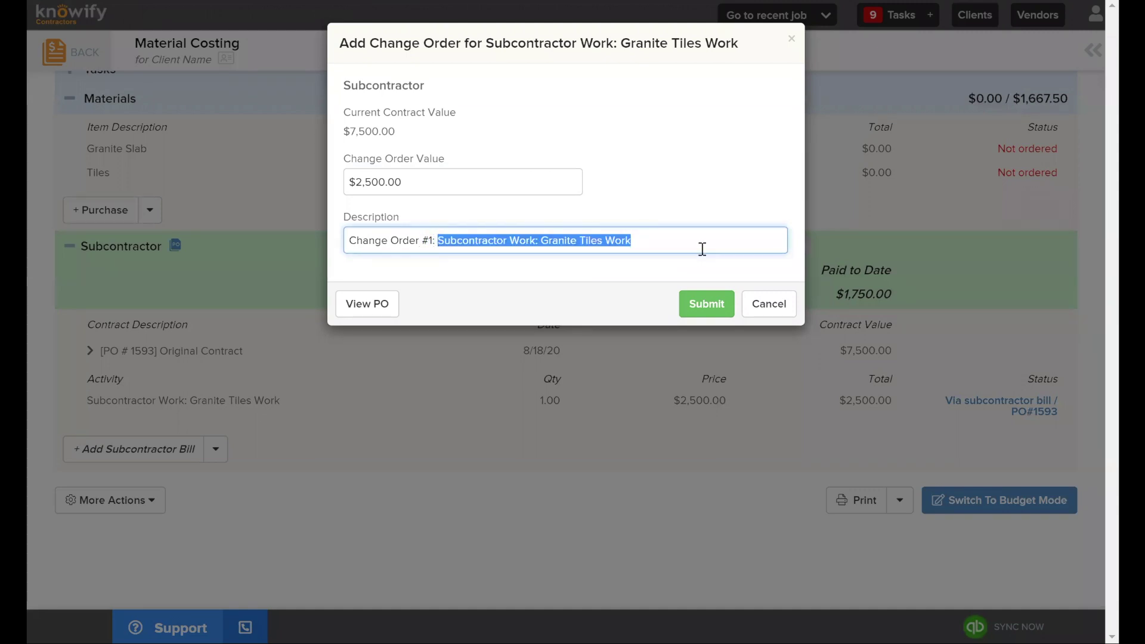
pyautogui.write('More Material')
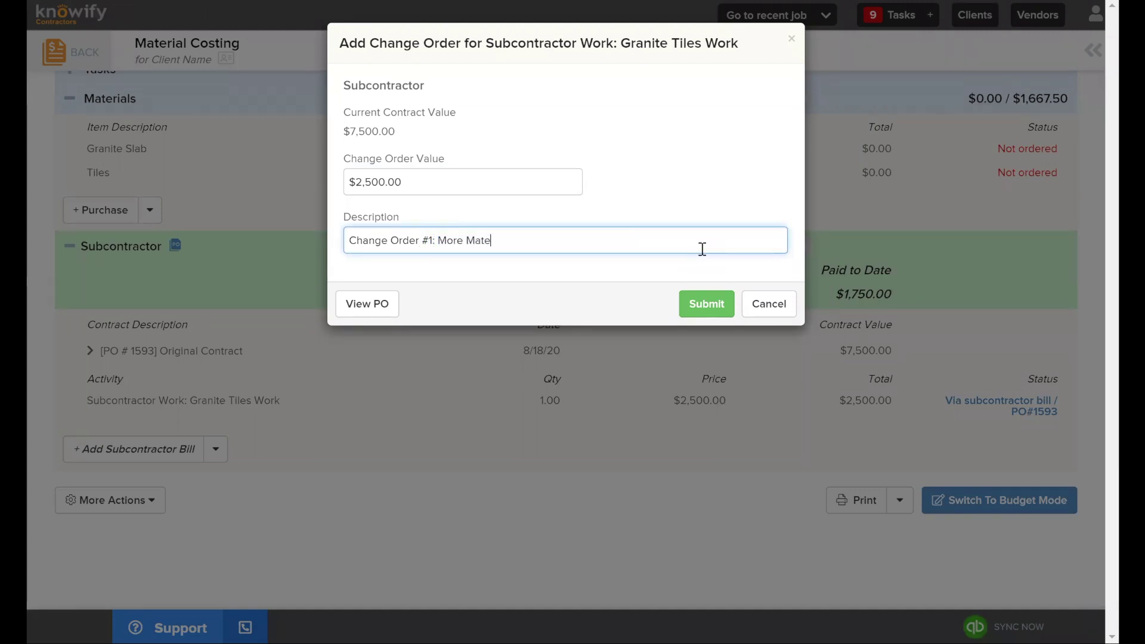
pyautogui.click(539, 314)
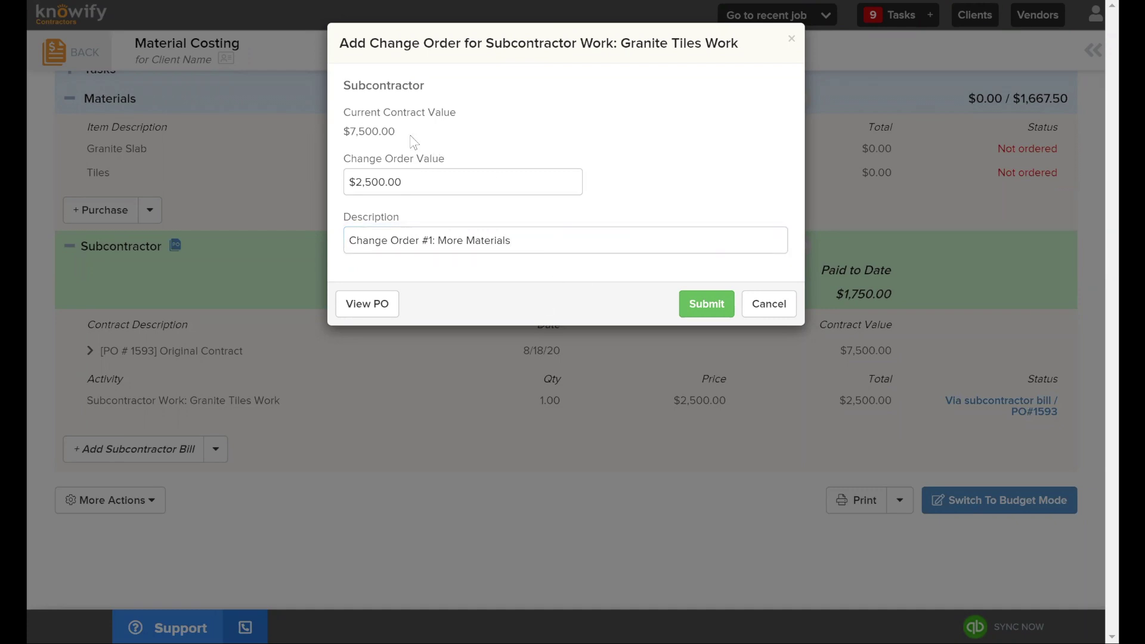
pyautogui.click(691, 308)
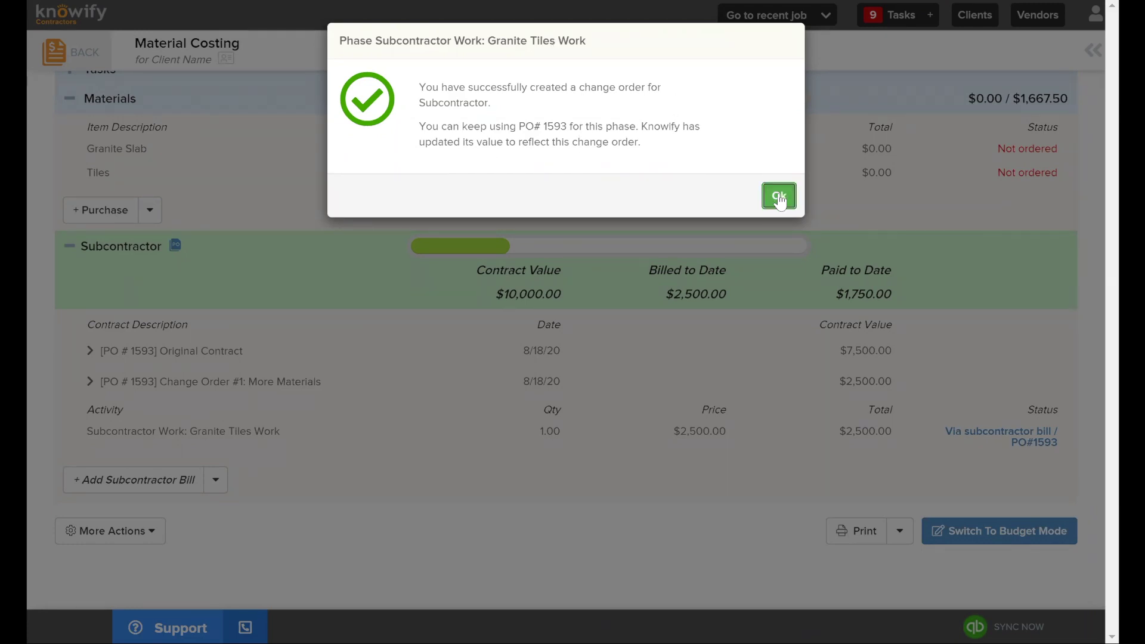
pyautogui.press('Return')
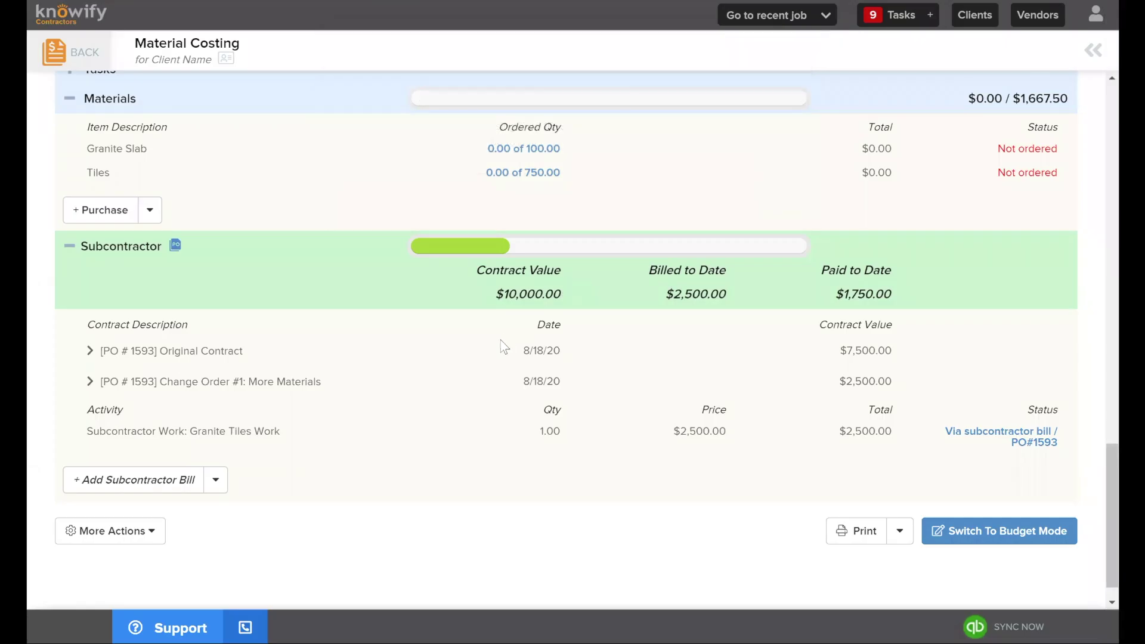
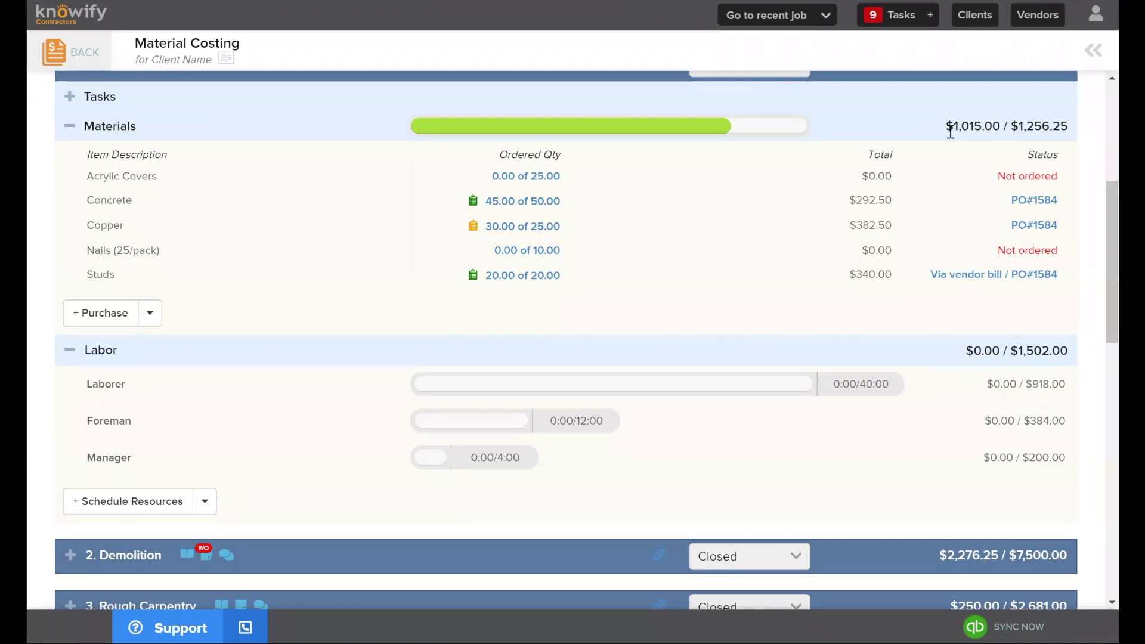
# Show the Material Costing job's Summary with its Revenue ($12,763.25) and Cost ($20,115.75) charts
pyautogui.scroll(-3, 893, 139)
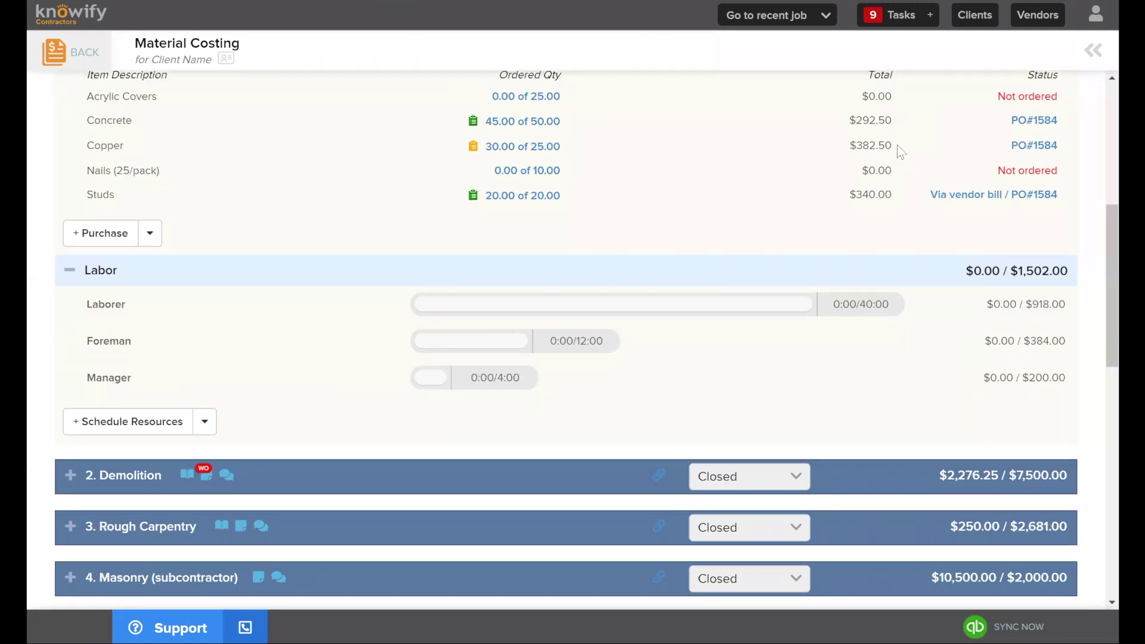
pyautogui.scroll(6, 891, 172)
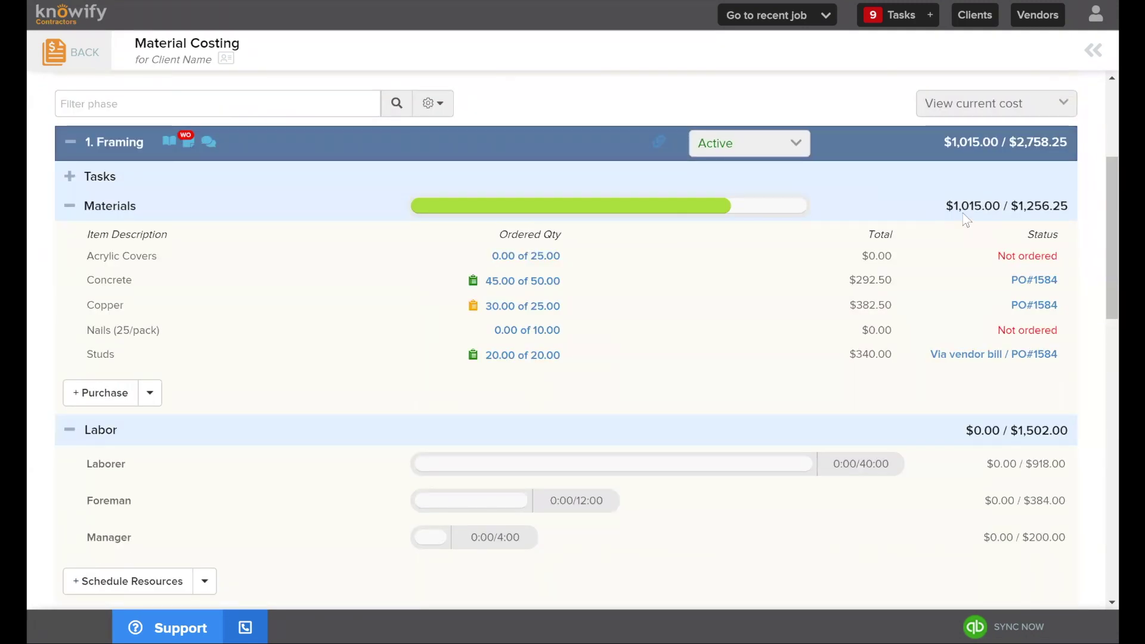
pyautogui.scroll(9, 127, 112)
pyautogui.click(104, 102)
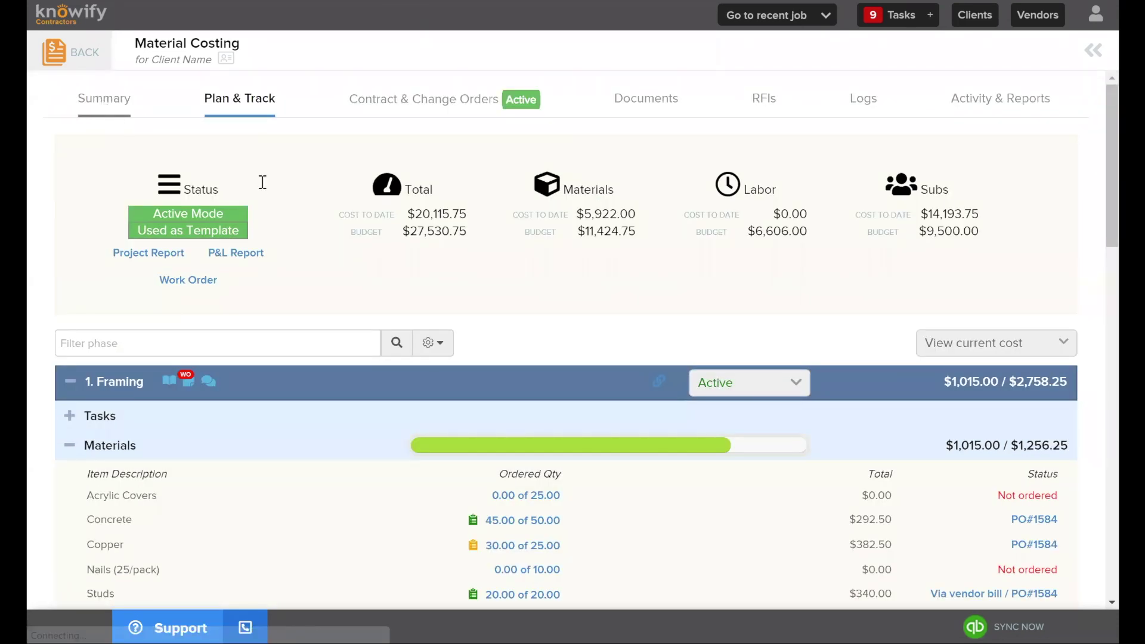
pyautogui.scroll(-5, 825, 365)
pyautogui.scroll(-10, 825, 365)
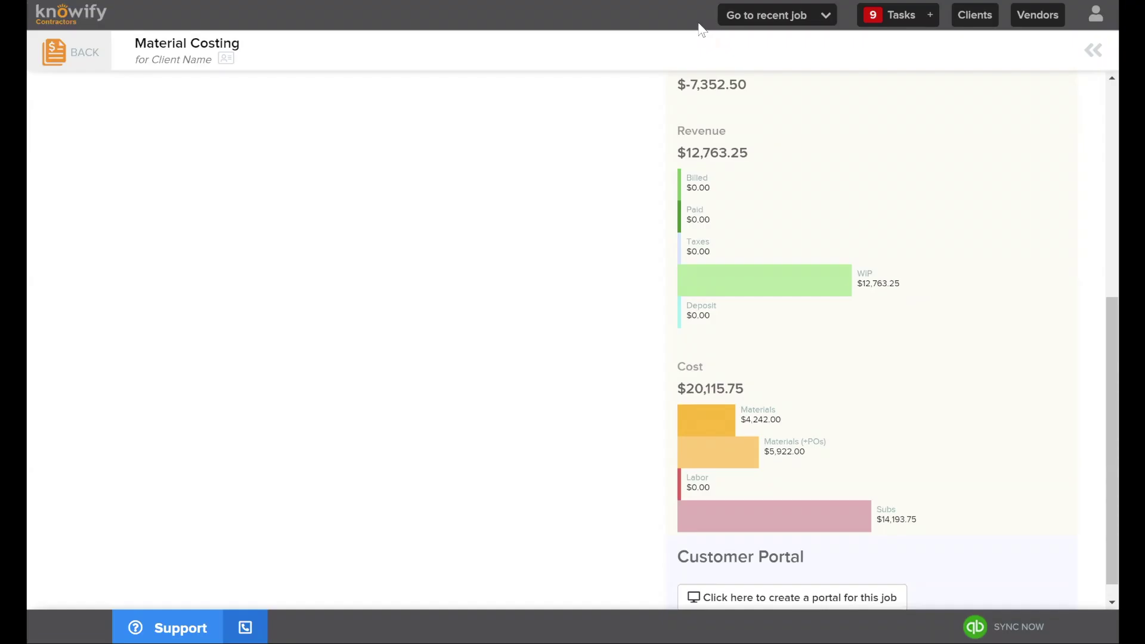
# Go back to Manage Contract Jobs, open the purchases list, and start a new purchase order
pyautogui.click(97, 57)
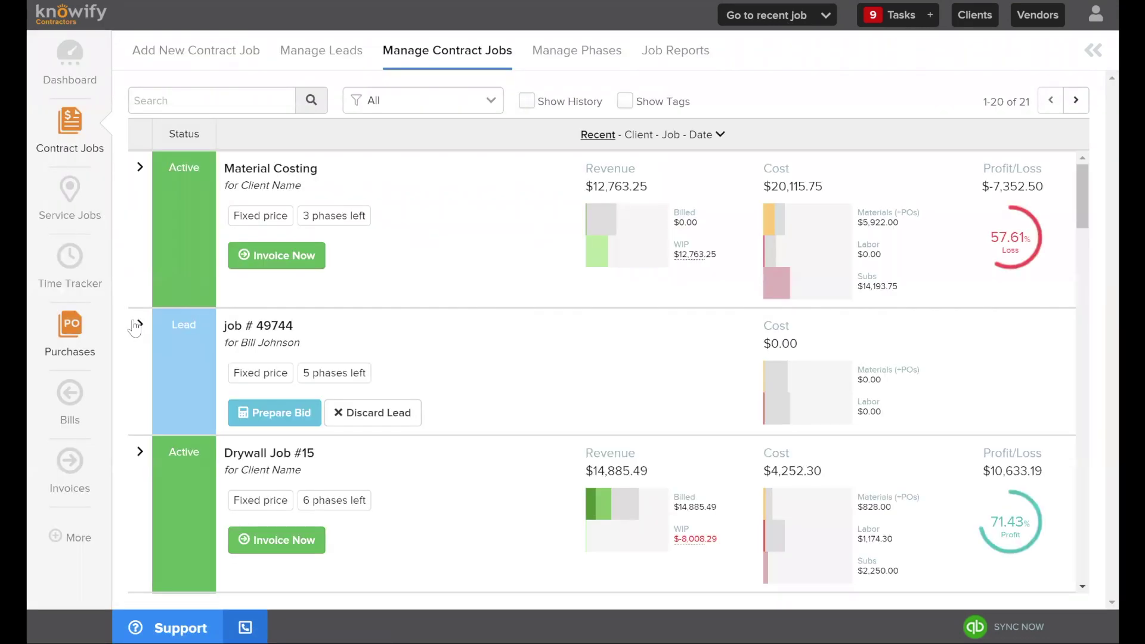
pyautogui.click(96, 325)
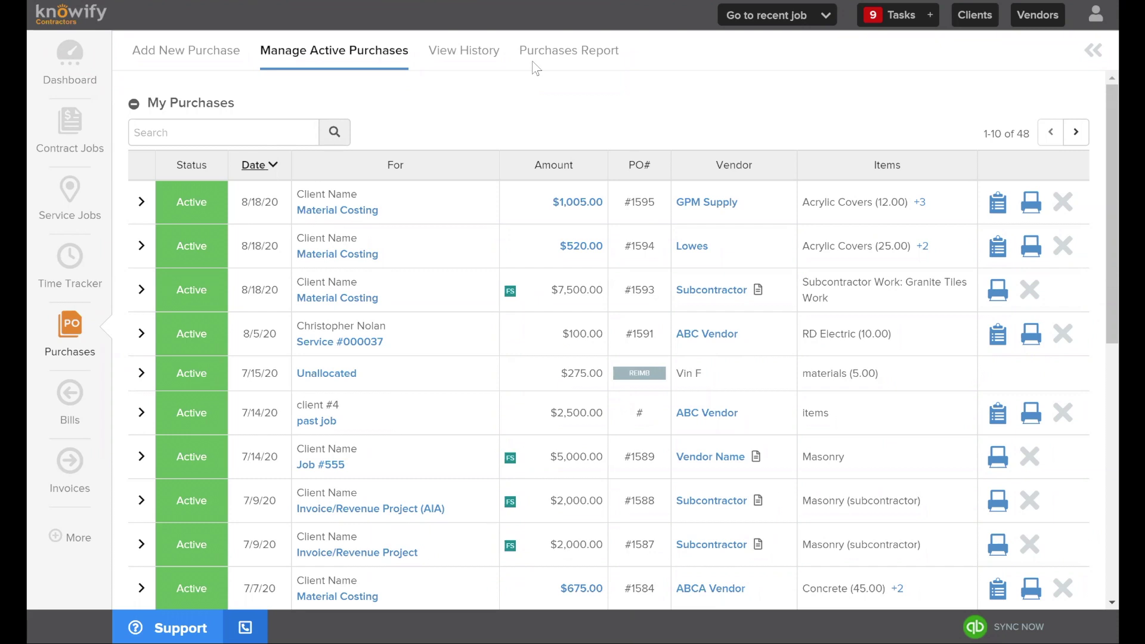
pyautogui.click(187, 50)
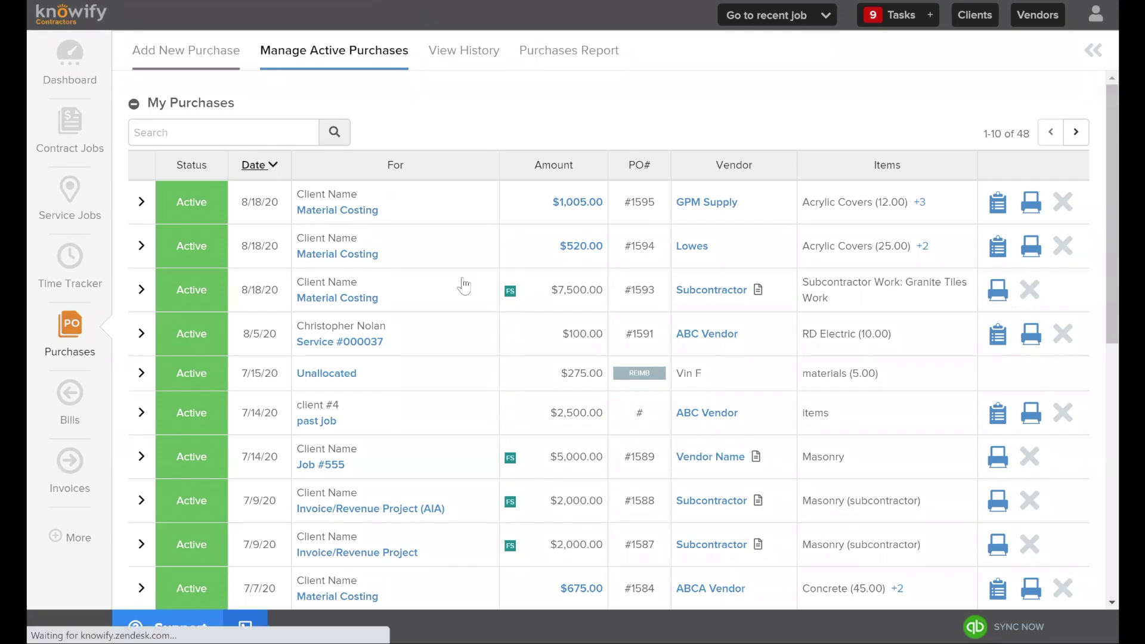
# Set Electric Inc as the order's vendor and add a second item line named 'tax'
pyautogui.click(357, 238)
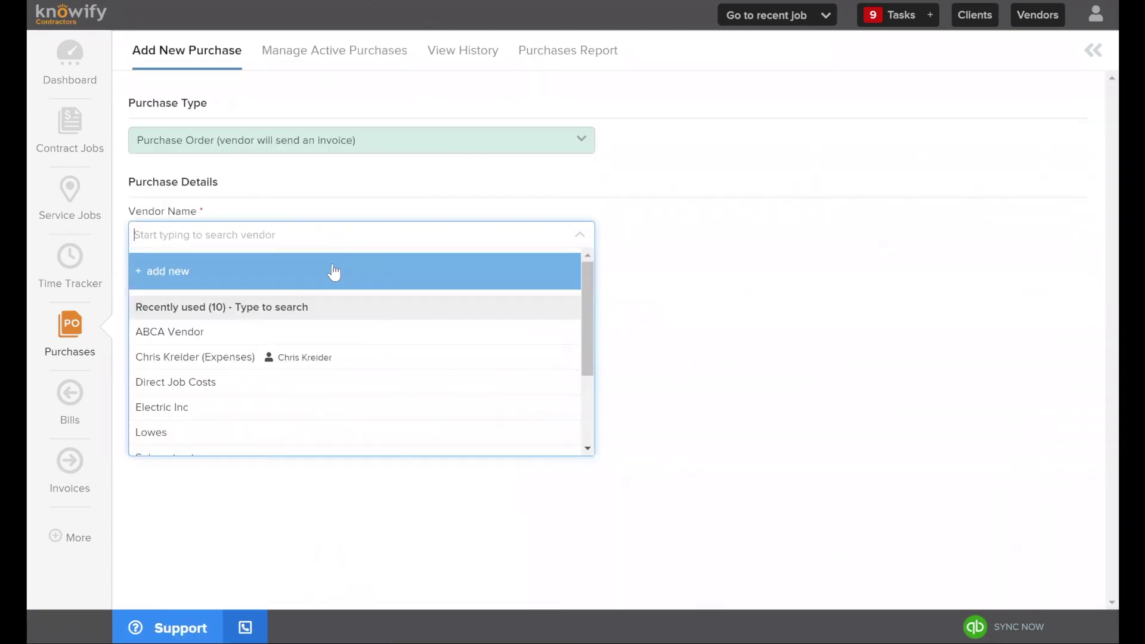
pyautogui.click(265, 413)
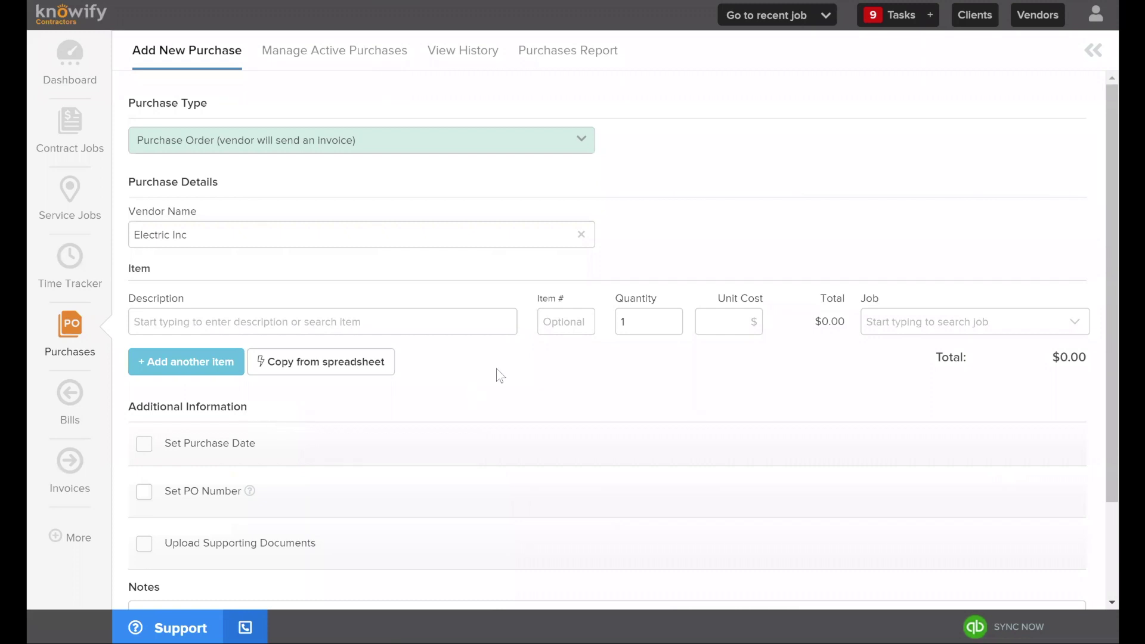
pyautogui.click(225, 365)
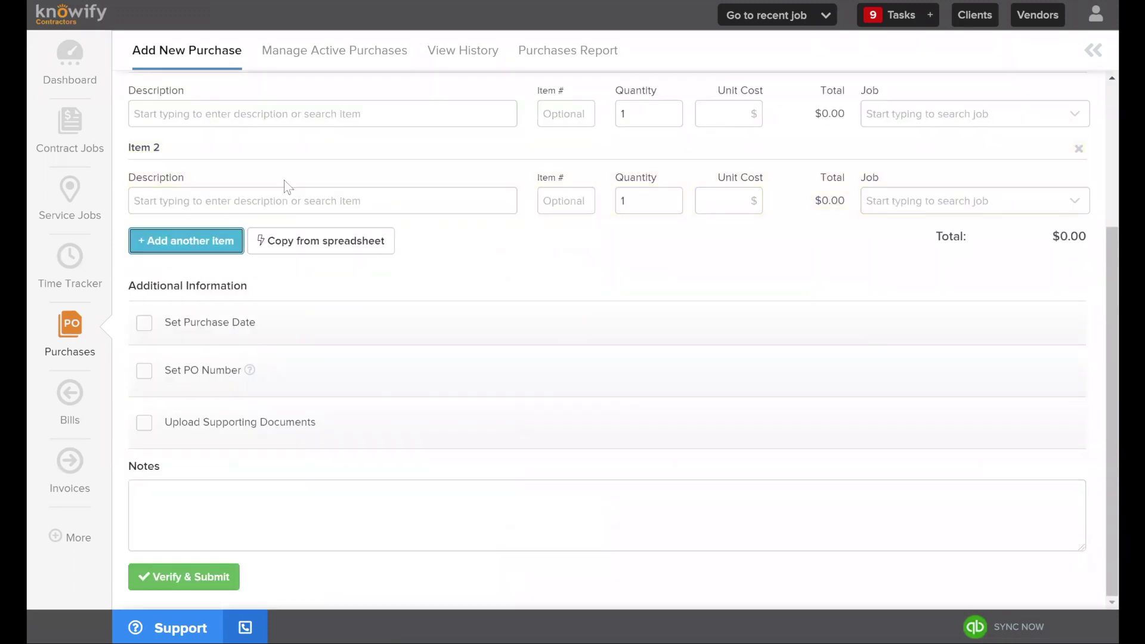
pyautogui.click(273, 202)
pyautogui.write('tax')
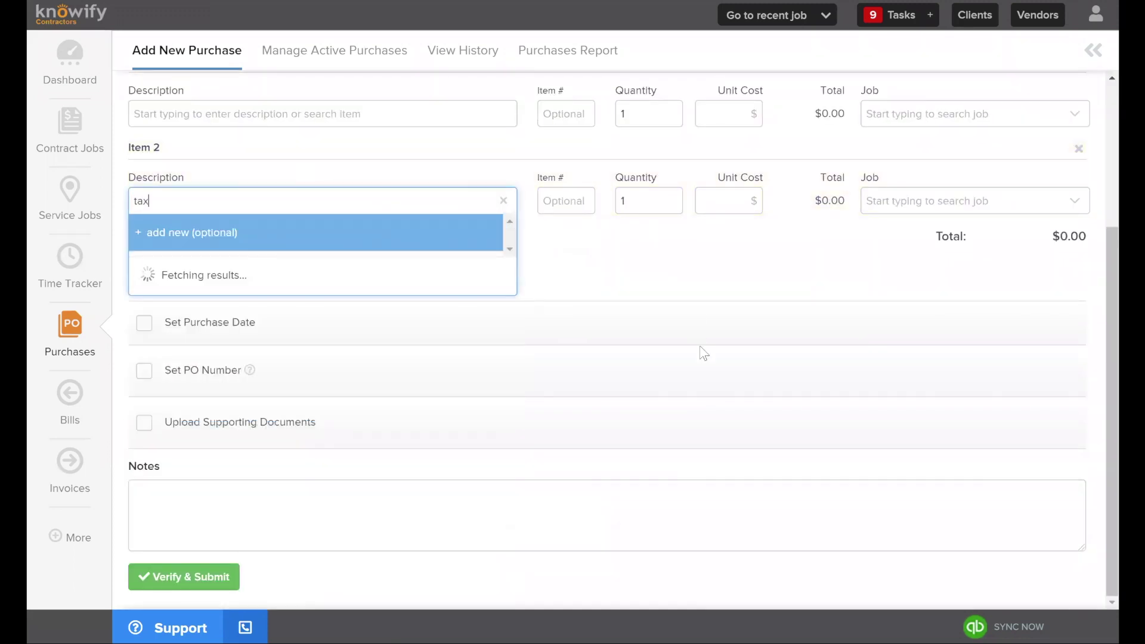
pyautogui.press('Return')
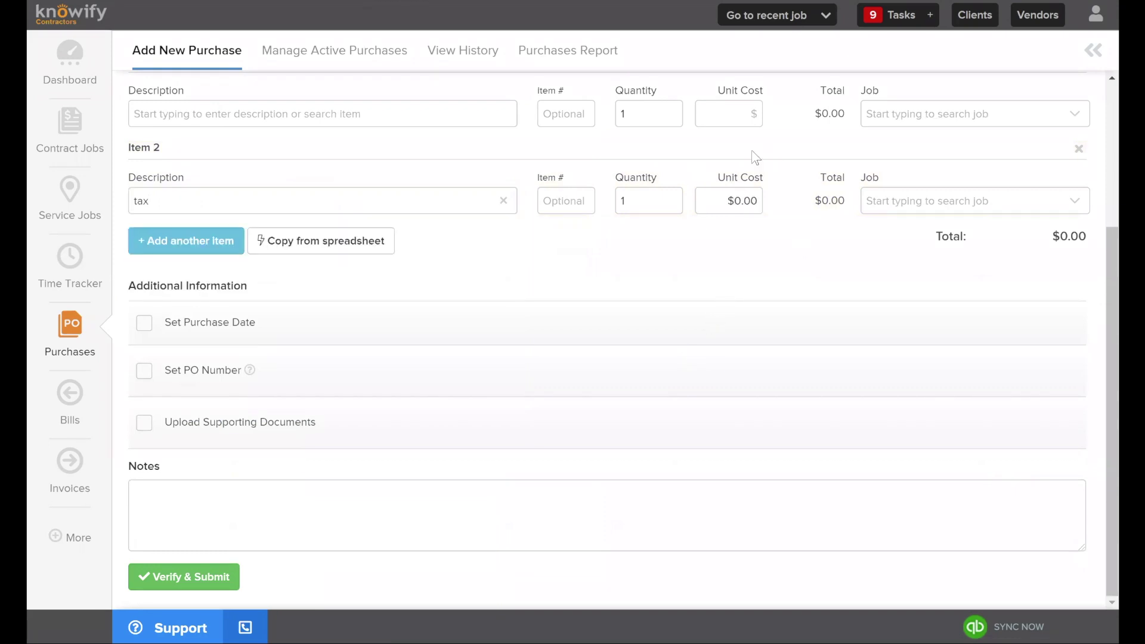
# Give the tax line a unit cost of $29.00
pyautogui.scroll(1, 775, 174)
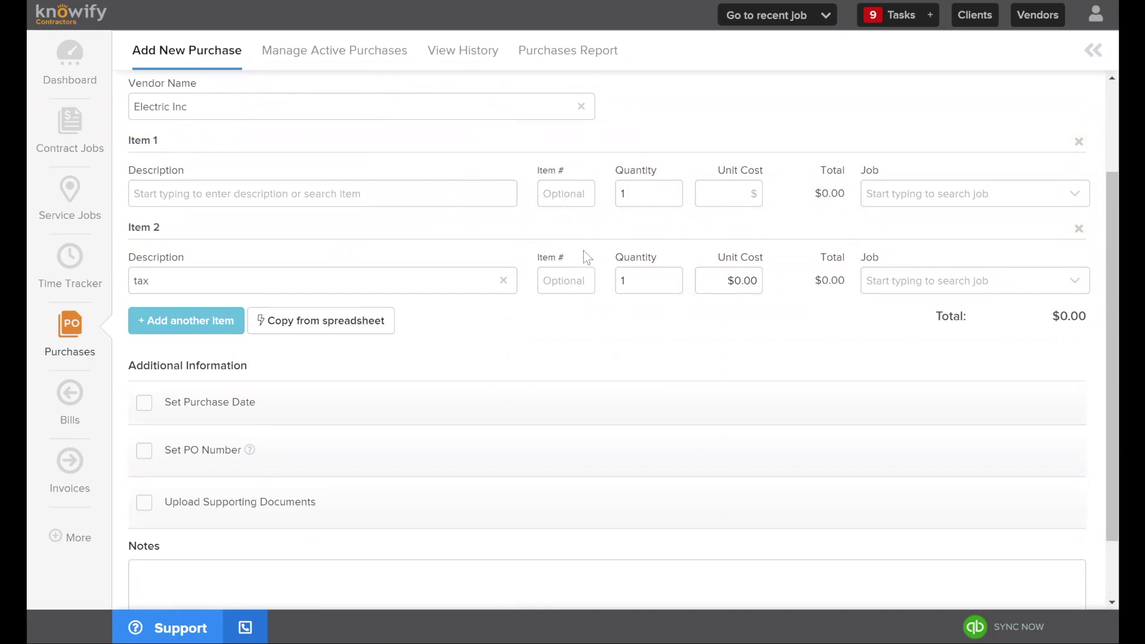
pyautogui.click(731, 282)
pyautogui.write('29')
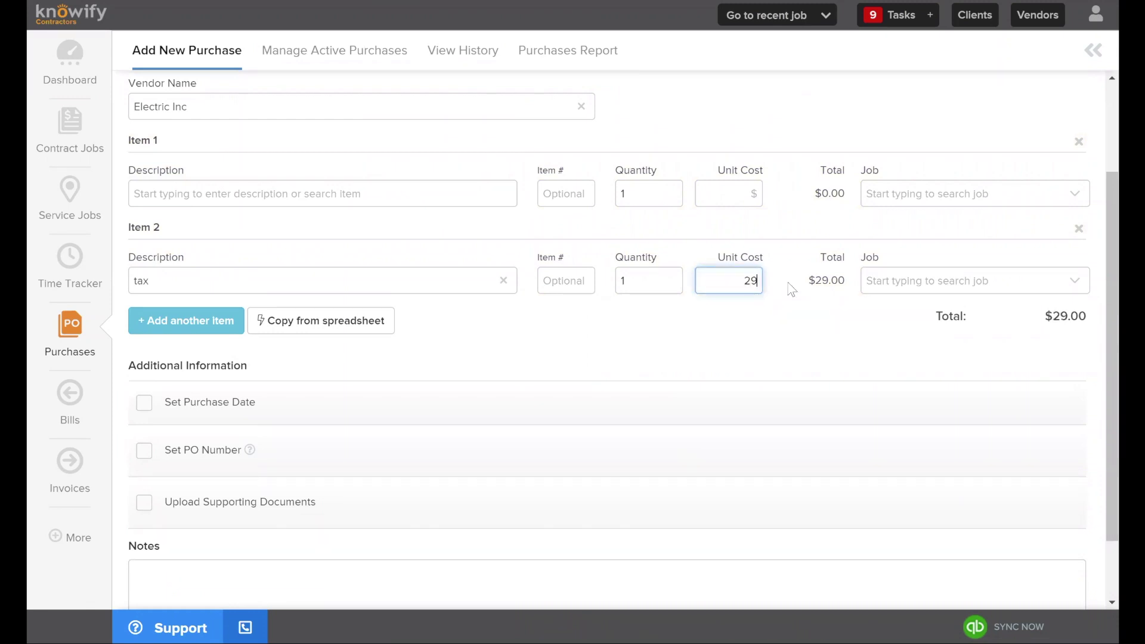
pyautogui.click(810, 392)
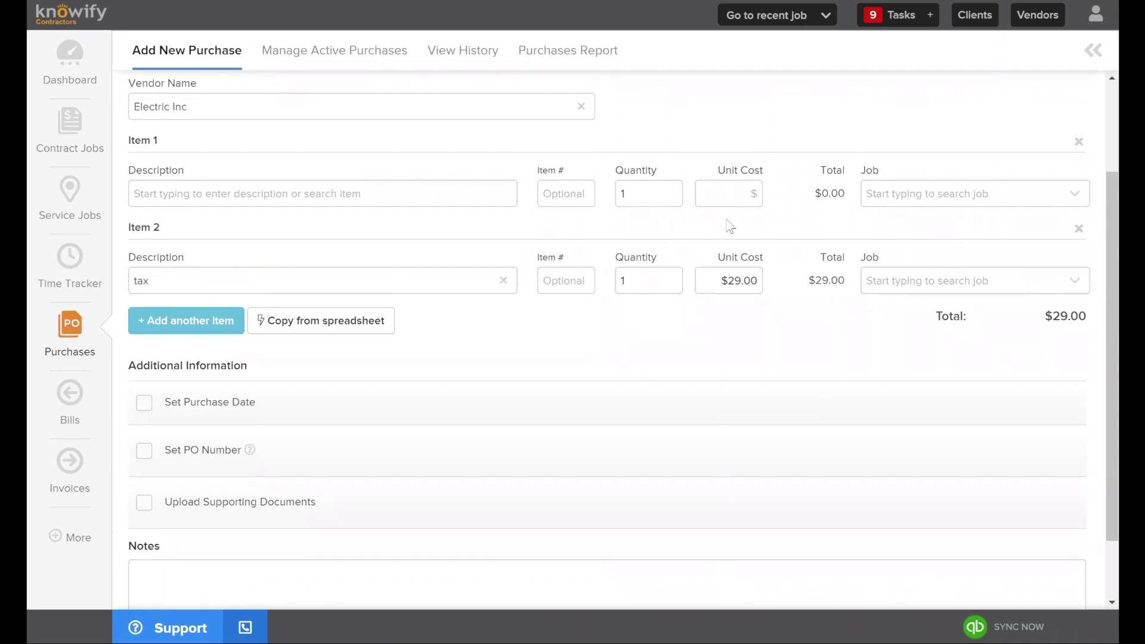
pyautogui.scroll(3, 644, 235)
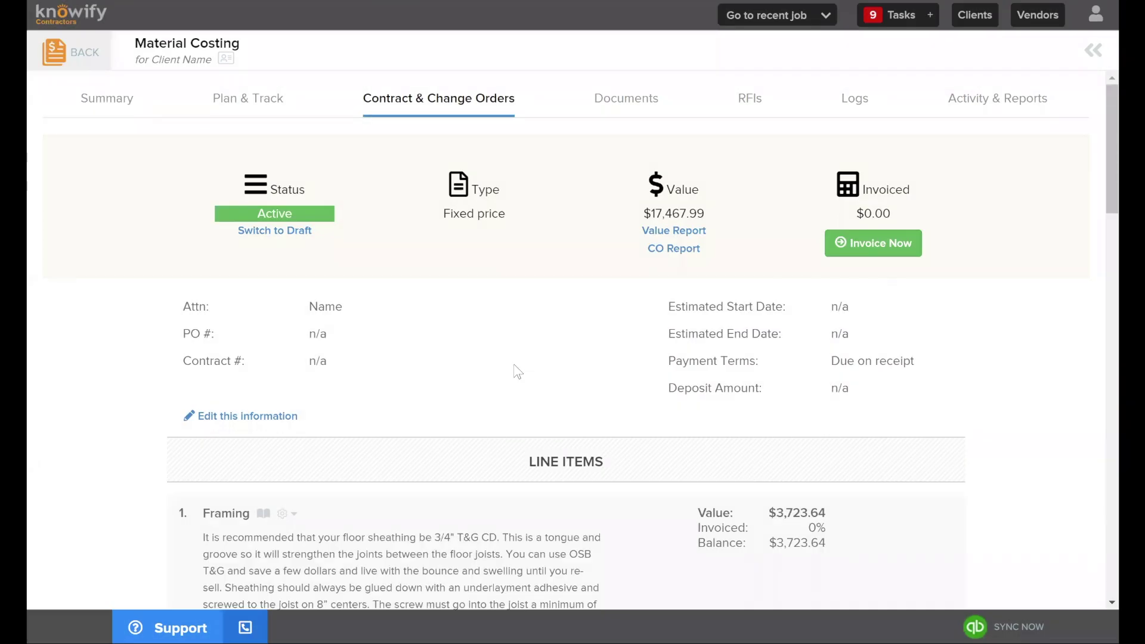
# Add a change order line item 'detail' priced at $123.00
pyautogui.scroll(-15, 513, 371)
pyautogui.scroll(-2, 520, 346)
pyautogui.scroll(5, 524, 350)
pyautogui.click(563, 392)
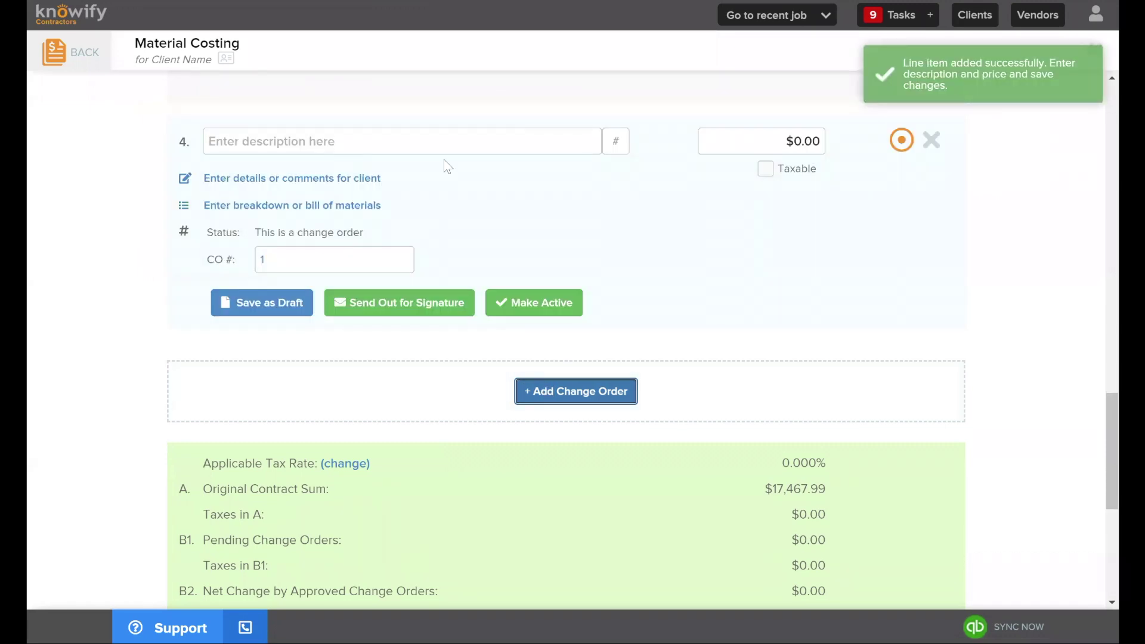
pyautogui.click(488, 130)
pyautogui.write('detail')
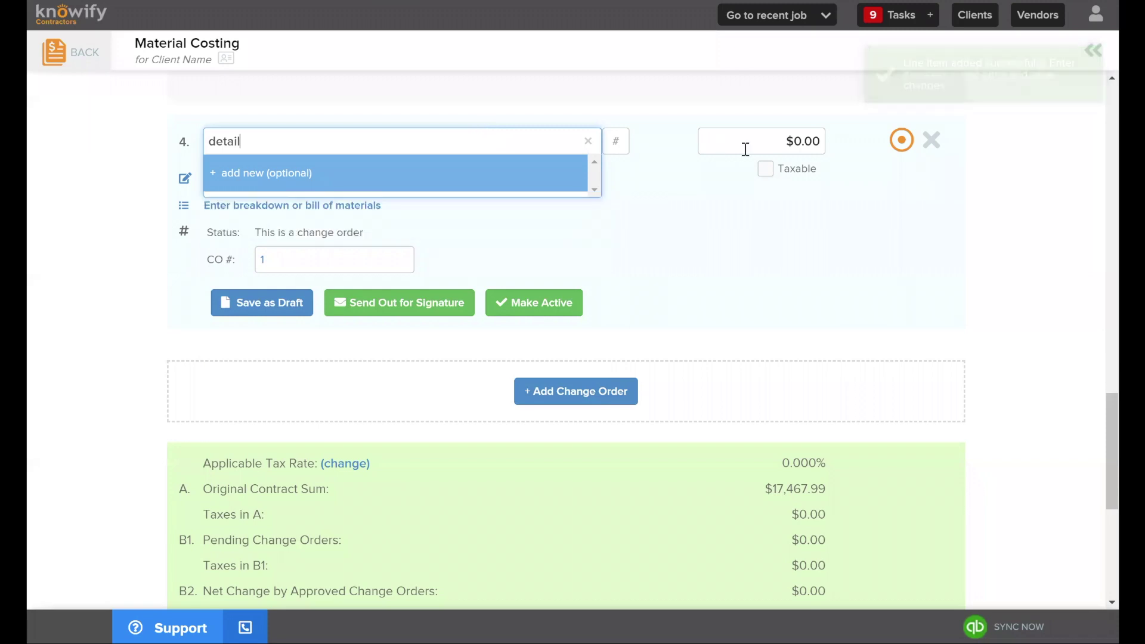
pyautogui.click(787, 141)
pyautogui.write('123')
# Add client comment '123', send the change order out for signature, and go back
pyautogui.click(298, 178)
pyautogui.write('123')
pyautogui.click(443, 571)
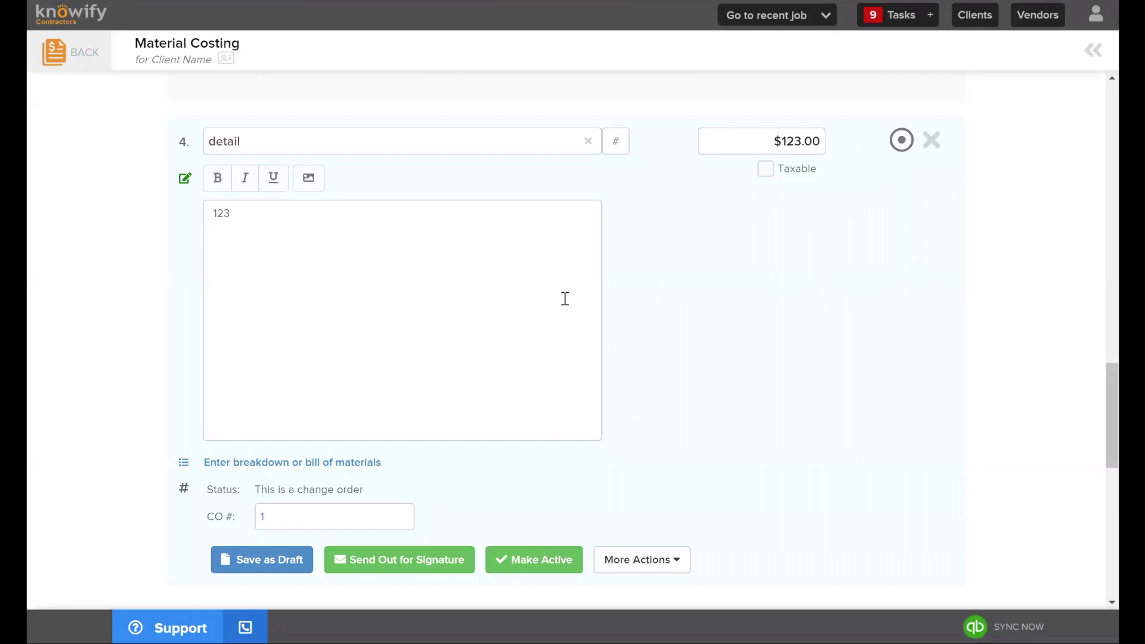
pyautogui.click(91, 69)
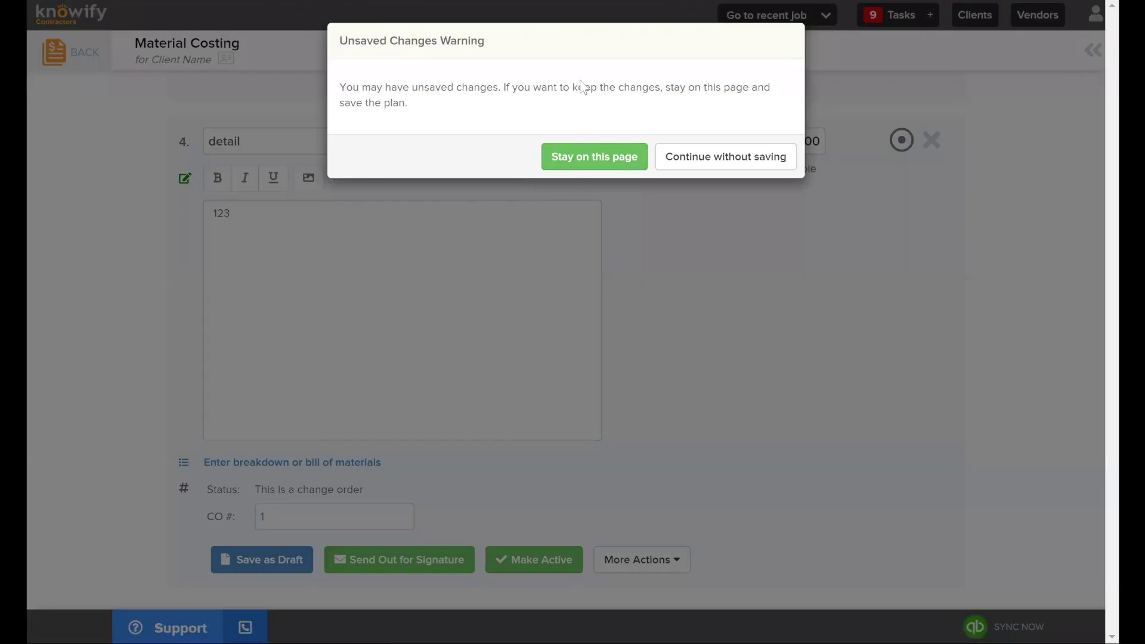
# Leave without saving and open the Catalog page from the More menu
pyautogui.click(726, 156)
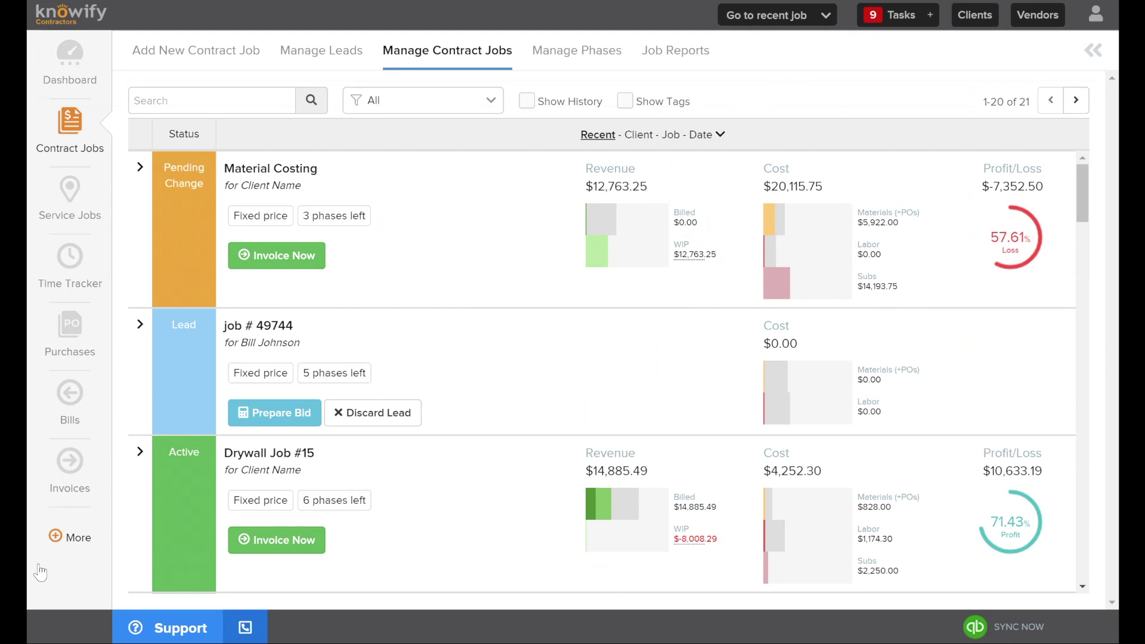
pyautogui.click(55, 537)
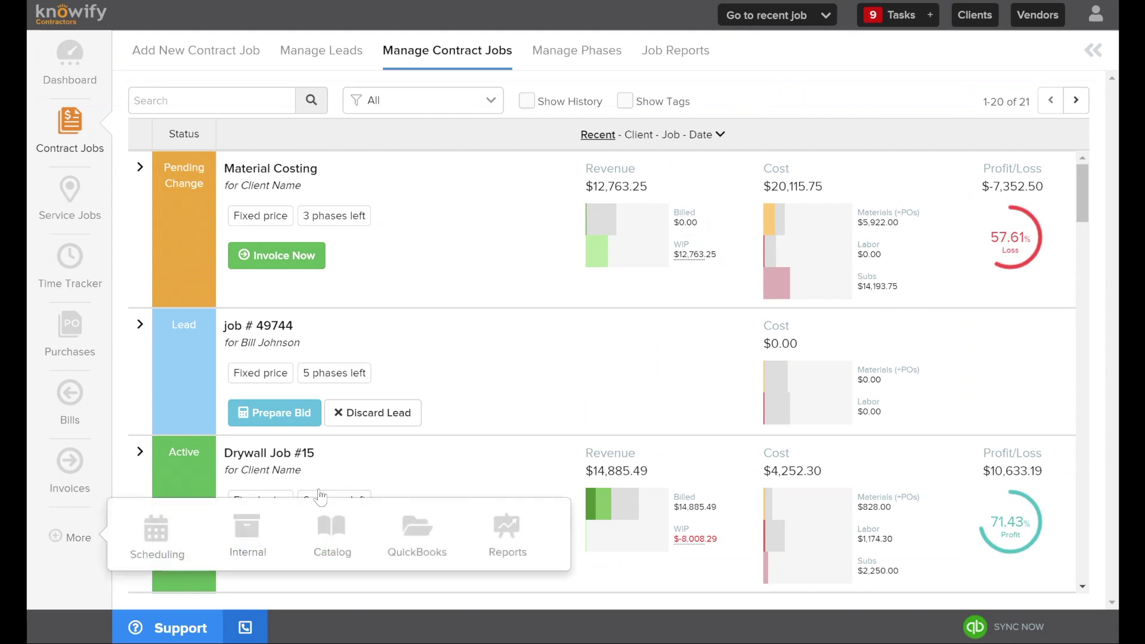
pyautogui.click(325, 535)
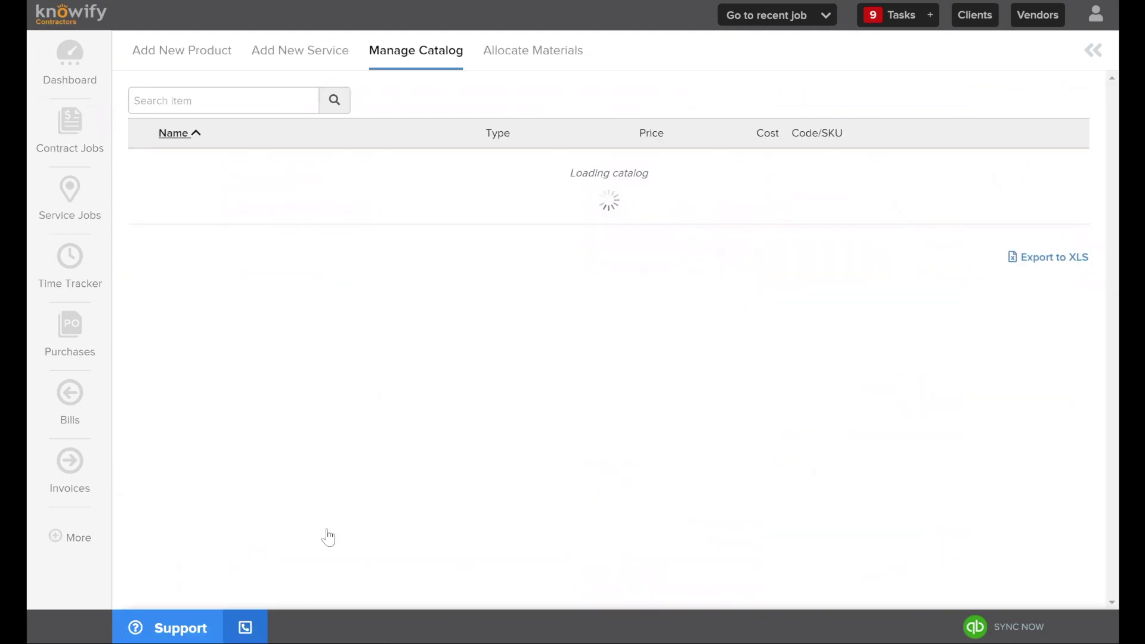